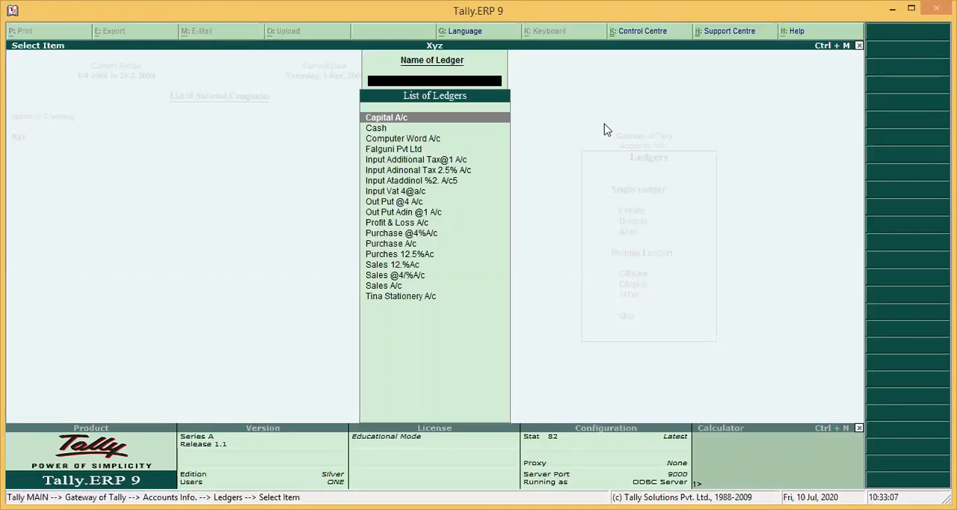
# Leave the ledger list and start a new sales voucher among the accounting vouchers
pyautogui.press('Escape')
pyautogui.press('Escape')
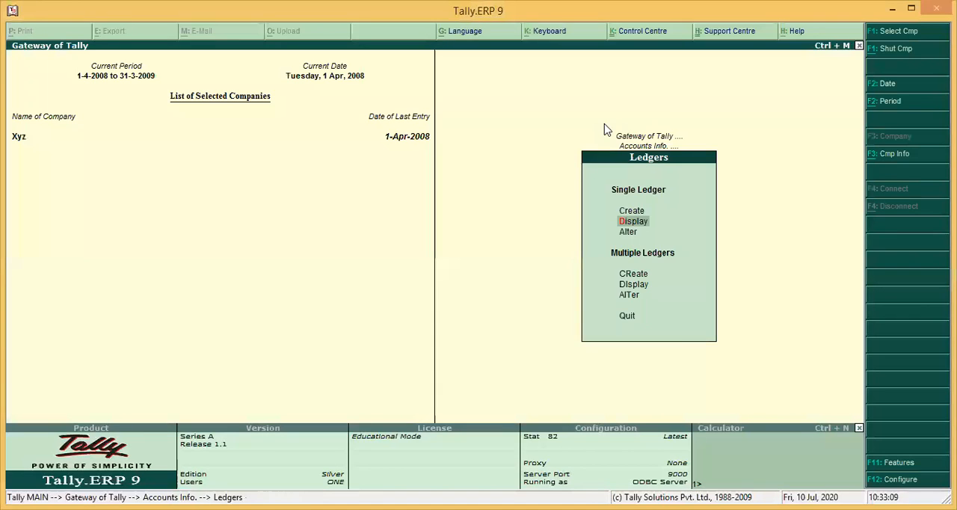
pyautogui.press('Escape')
pyautogui.press('Down')
pyautogui.press('Down')
pyautogui.press('Down')
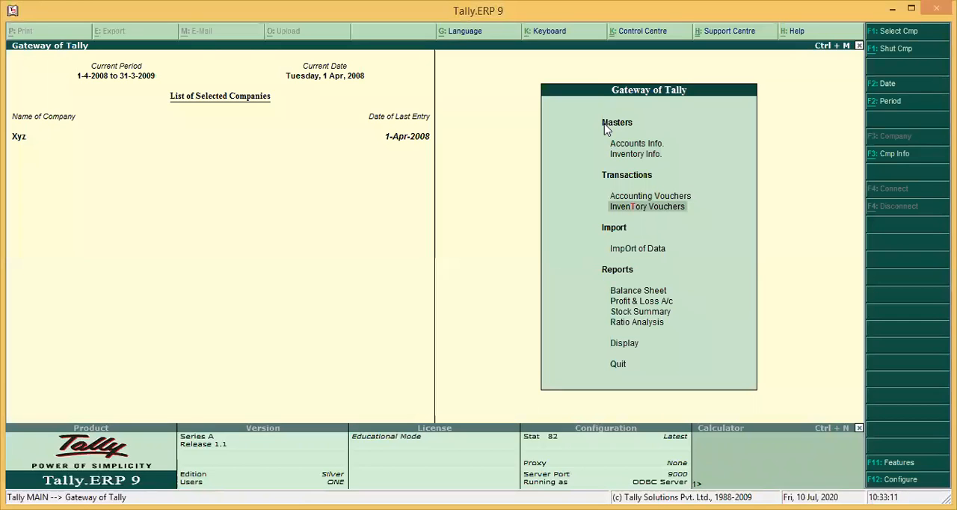
pyautogui.press('Up')
pyautogui.press('Return')
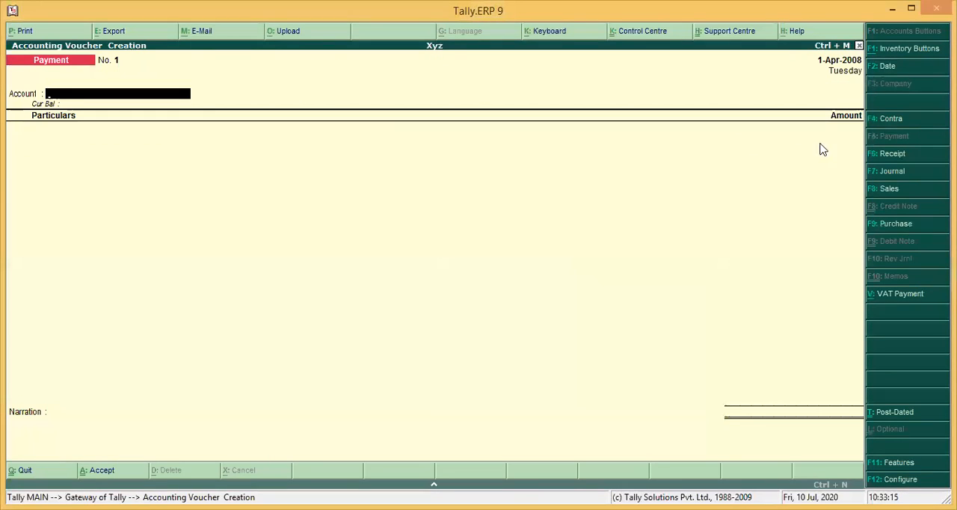
pyautogui.click(886, 190)
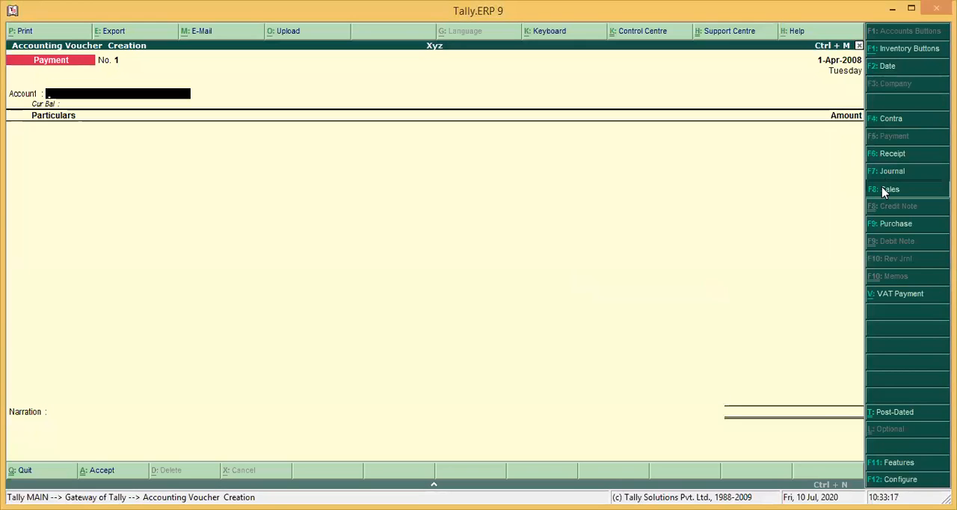
# Enter 123456 as the sales voucher's reference and choose Computer Word A/c as the party account
pyautogui.write('123456')
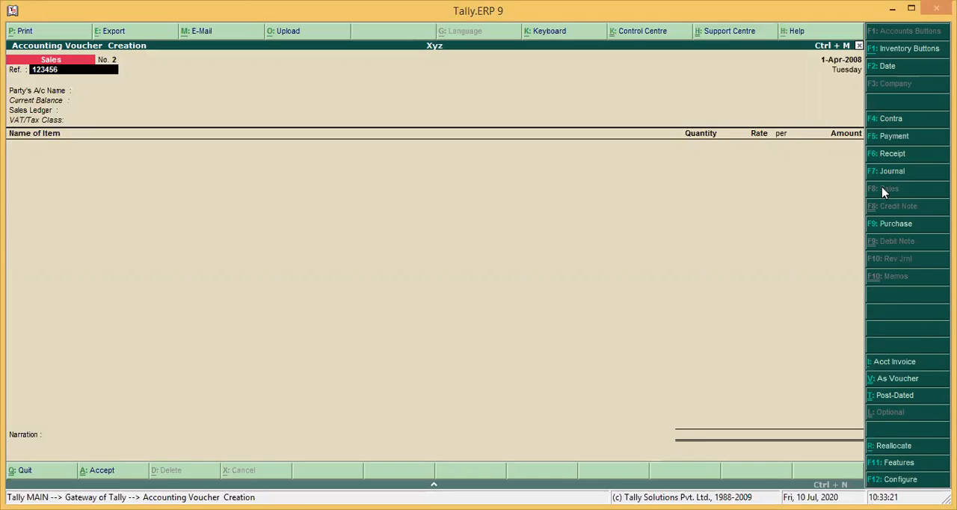
pyautogui.press('Return')
pyautogui.press('Down')
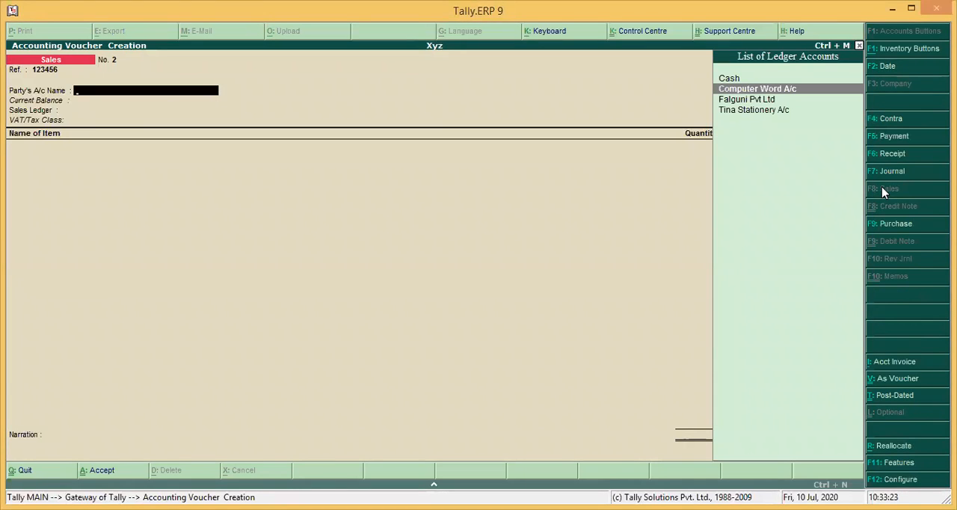
pyautogui.press('Return')
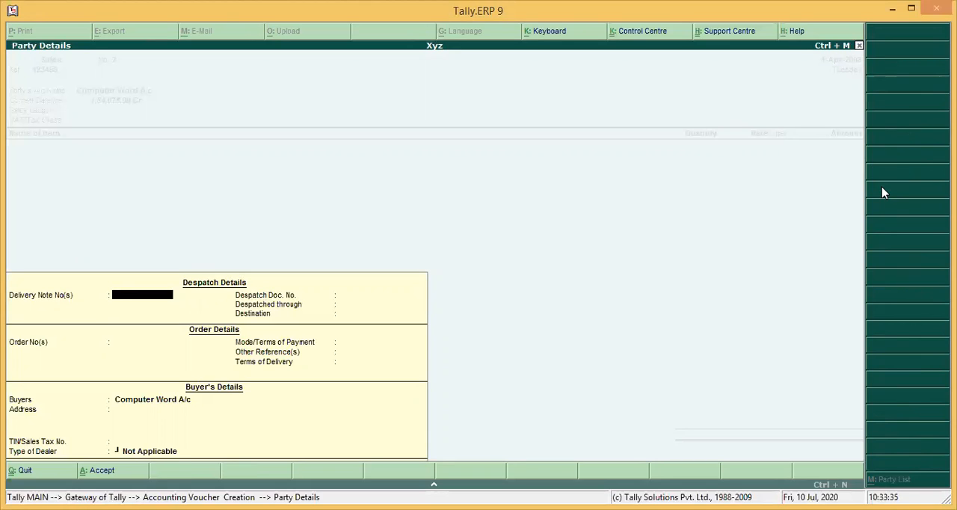
# Accept the party details unchanged and choose Sales 12.%Ac as the sales ledger with the Sales @ 12.5% tax class
pyautogui.press('Return')
pyautogui.press('Return')
pyautogui.press('Return')
pyautogui.press('Return')
pyautogui.press('Return')
pyautogui.press('Return')
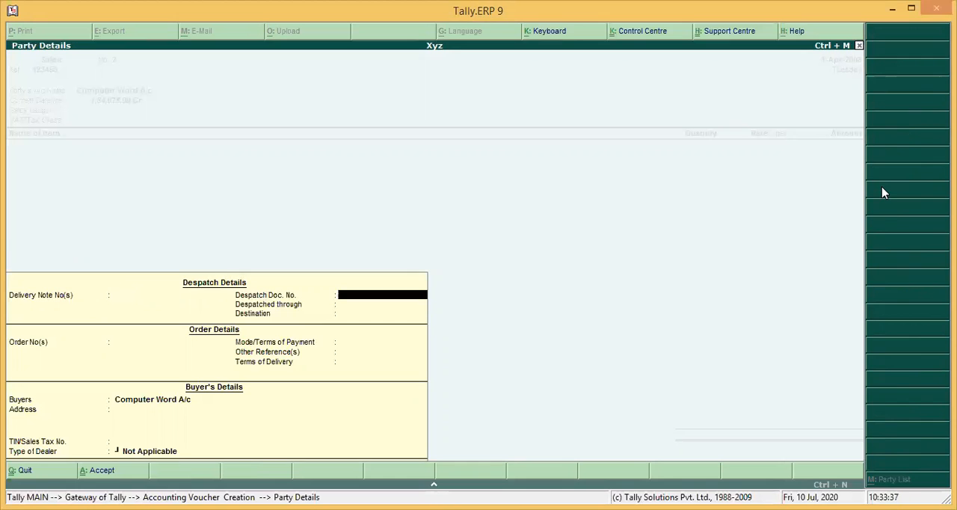
pyautogui.press('Return')
pyautogui.press('Return')
pyautogui.press('Return')
pyautogui.press('Return')
pyautogui.press('Return')
pyautogui.press('Return')
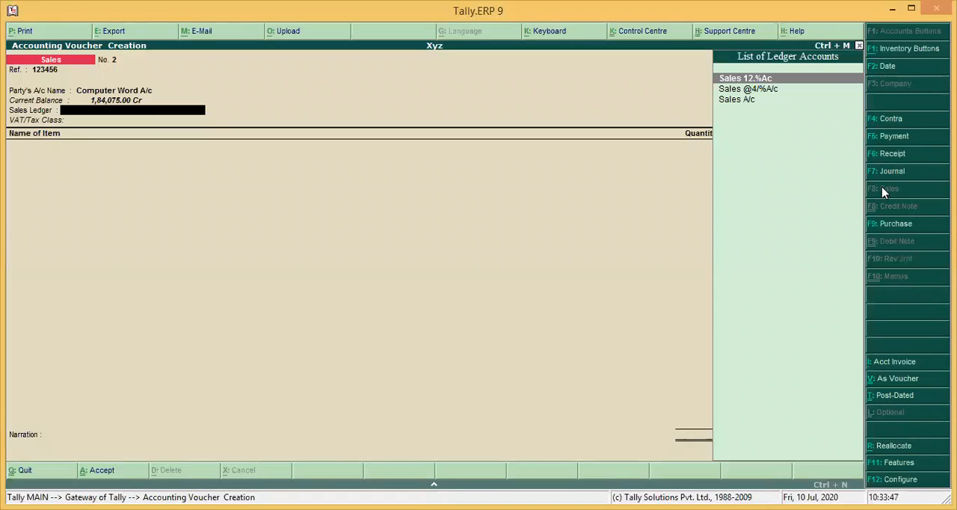
pyautogui.press('Return')
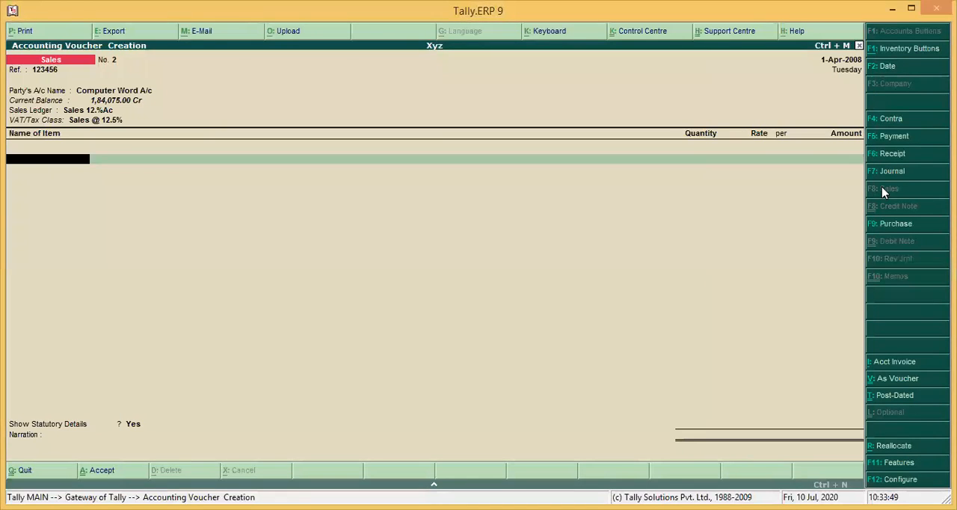
pyautogui.press('Return')
# Add the item Std 1 Gujrati to the sales voucher with quantity 120, accepting its default rate
pyautogui.press('Down')
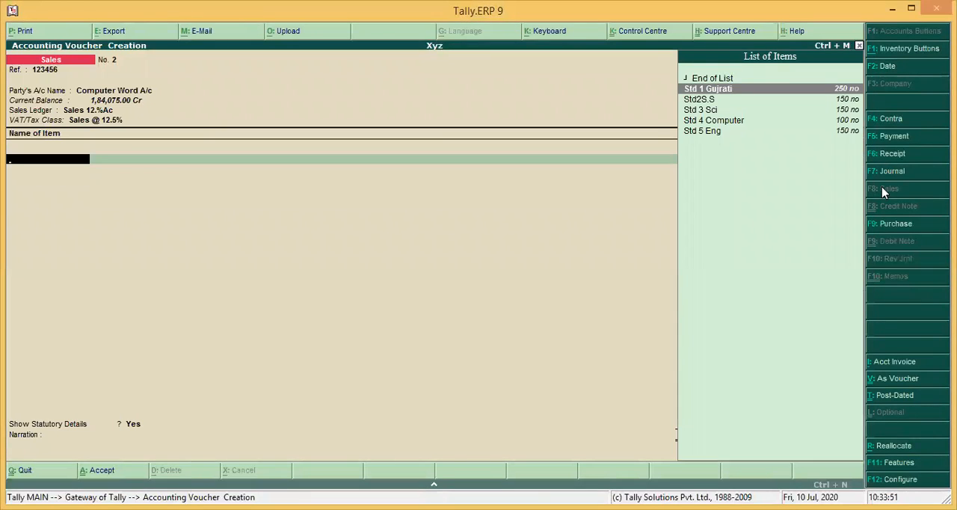
pyautogui.press('Return')
pyautogui.write('120')
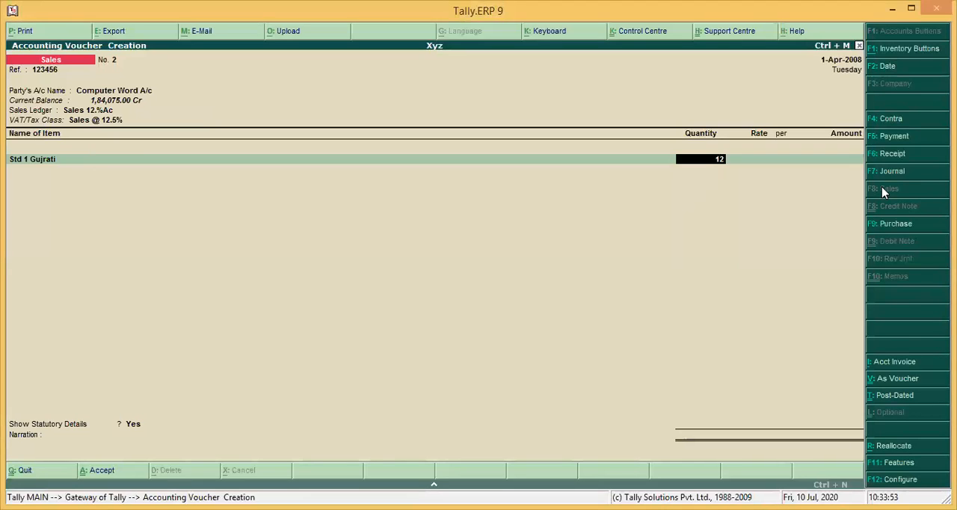
pyautogui.press('Return')
pyautogui.press('Return')
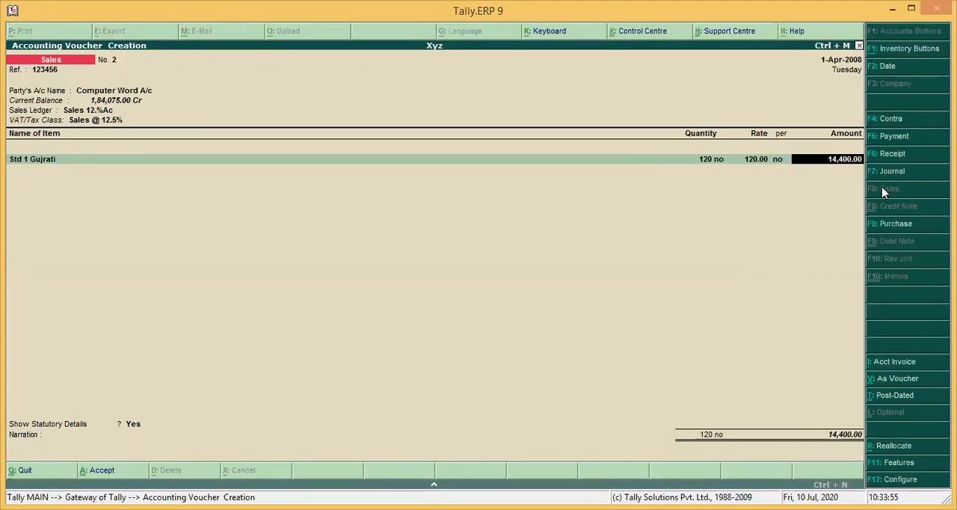
pyautogui.press('Return')
# Add the item Std2S.S to the sales voucher with quantity 100, accepting its default rate
pyautogui.write('S')
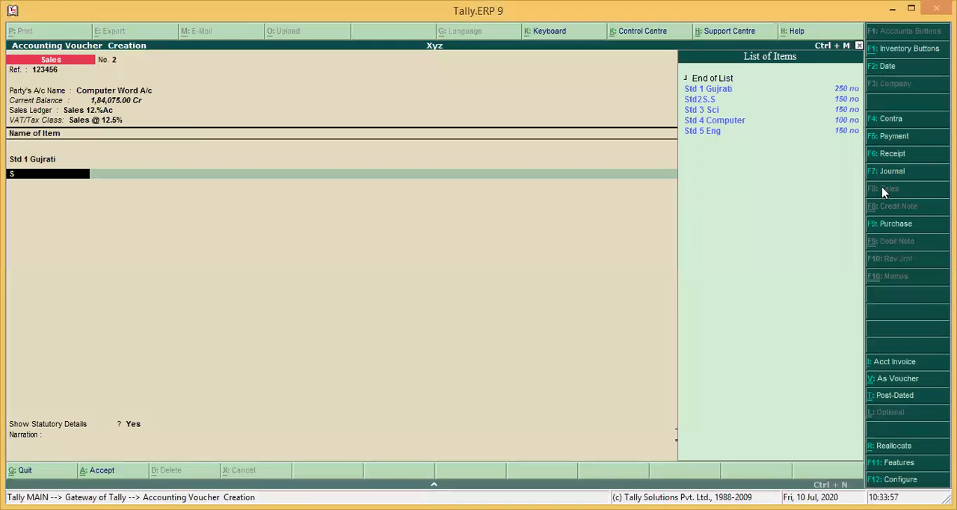
pyautogui.press('Down')
pyautogui.press('Return')
pyautogui.write('100 no')
pyautogui.press('Return')
pyautogui.press('Return')
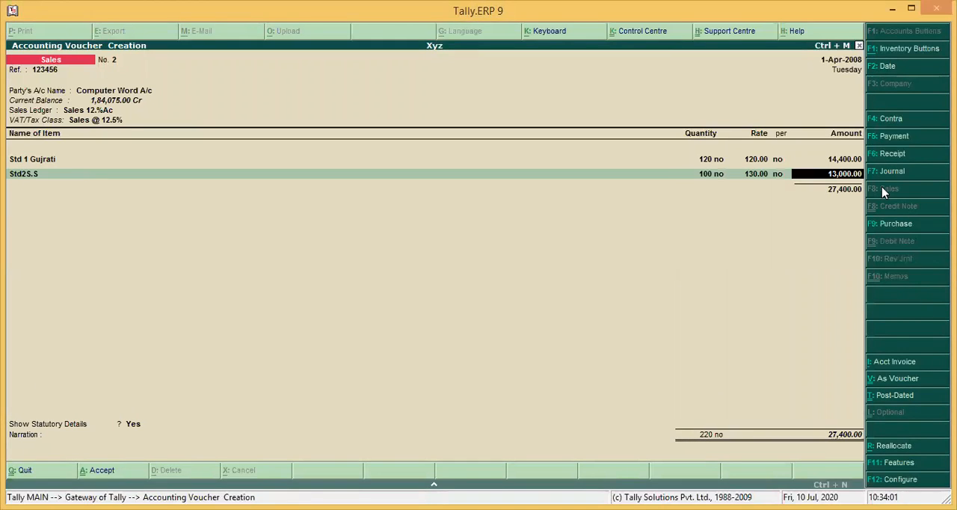
# Add the item Std 3 Sci to the sales voucher with quantity 130, accepting its default rate
pyautogui.press('Return')
pyautogui.write('S')
pyautogui.press('Down')
pyautogui.press('Down')
pyautogui.press('Down')
pyautogui.press('Return')
pyautogui.write('130')
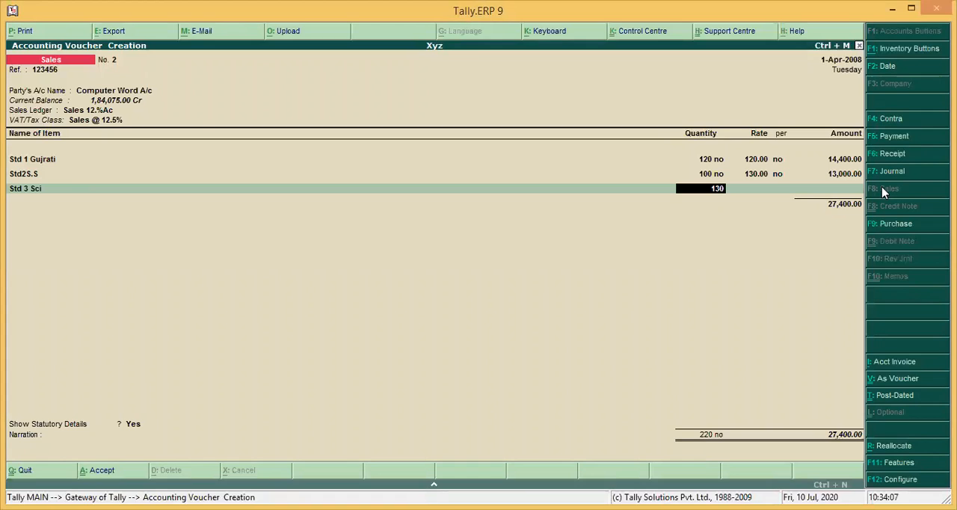
pyautogui.press('Return')
pyautogui.press('Return')
pyautogui.press('Return')
pyautogui.press('Return')
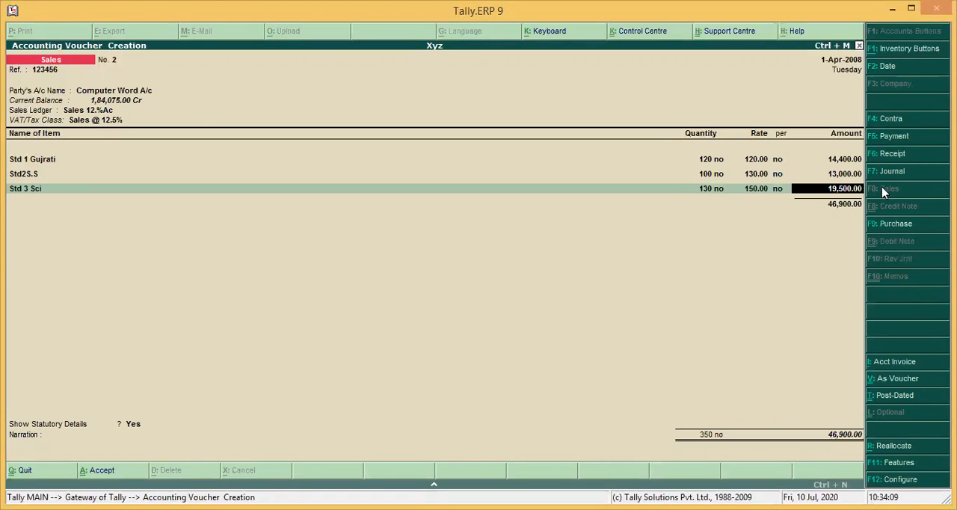
# Add the item Std 4 Computer to the sales voucher with quantity 200, accepting its default rate
pyautogui.write('S')
pyautogui.press('Down')
pyautogui.press('Down')
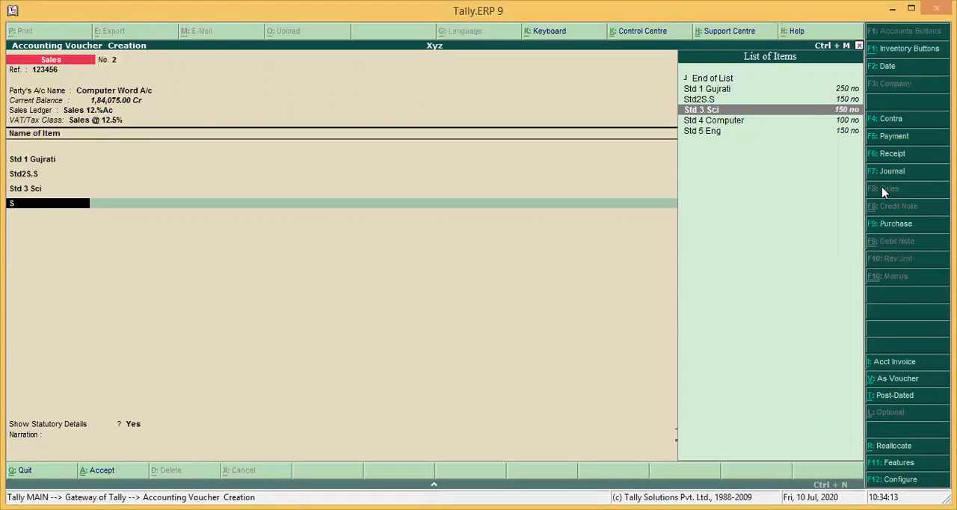
pyautogui.press('Down')
pyautogui.press('Return')
pyautogui.write('200')
pyautogui.press('Return')
pyautogui.press('Return')
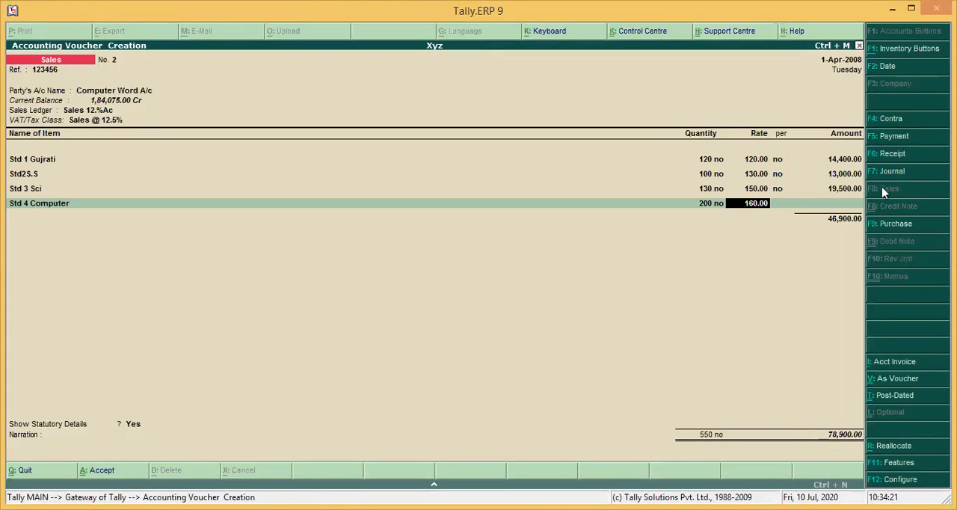
pyautogui.press('Return')
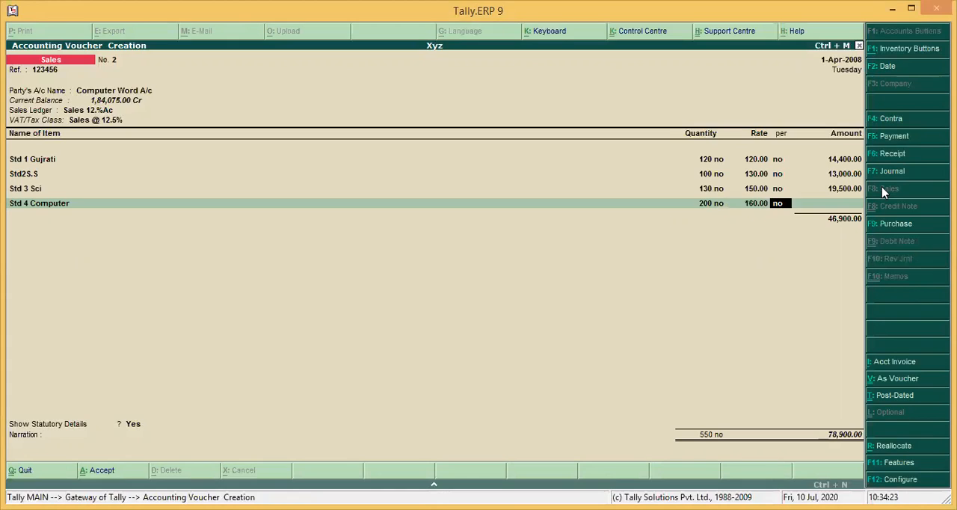
pyautogui.press('Return')
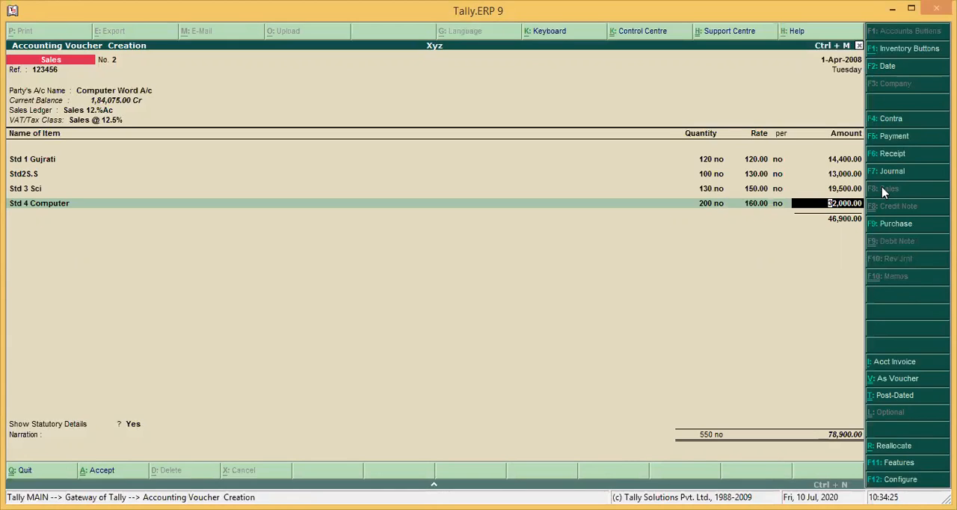
pyautogui.press('Return')
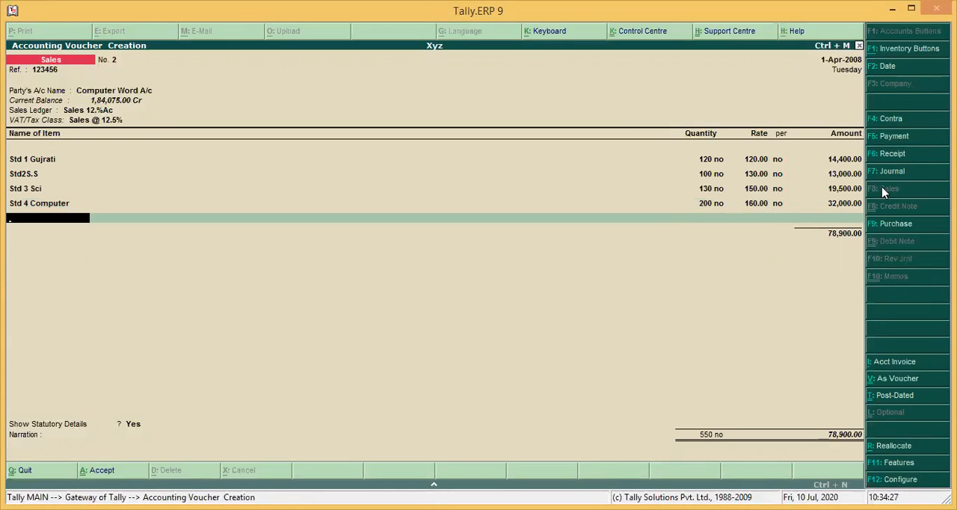
# Add the item Std 5 Eng to the sales voucher with quantity 100, accepting its default rate
pyautogui.write('S')
pyautogui.press('Down')
pyautogui.press('Down')
pyautogui.press('Down')
pyautogui.press('Down')
pyautogui.press('Down')
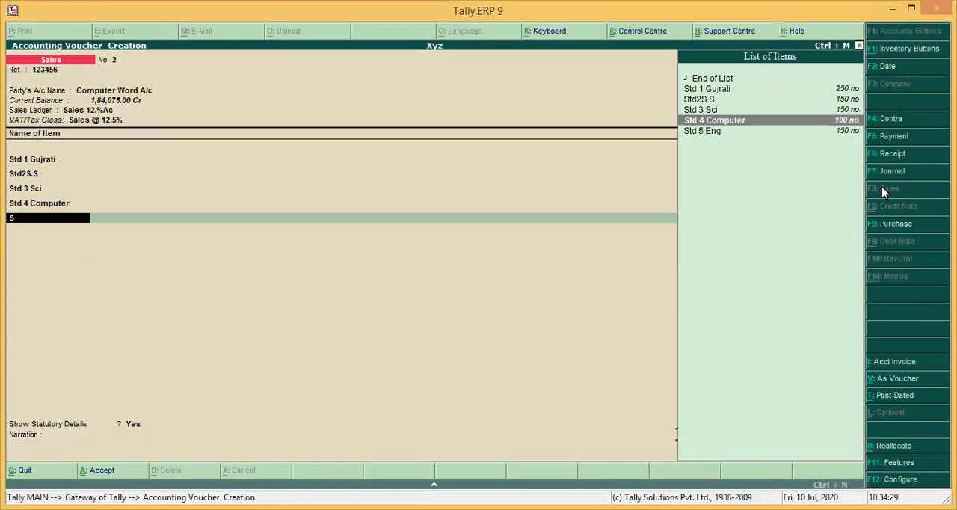
pyautogui.press('Return')
pyautogui.write('100')
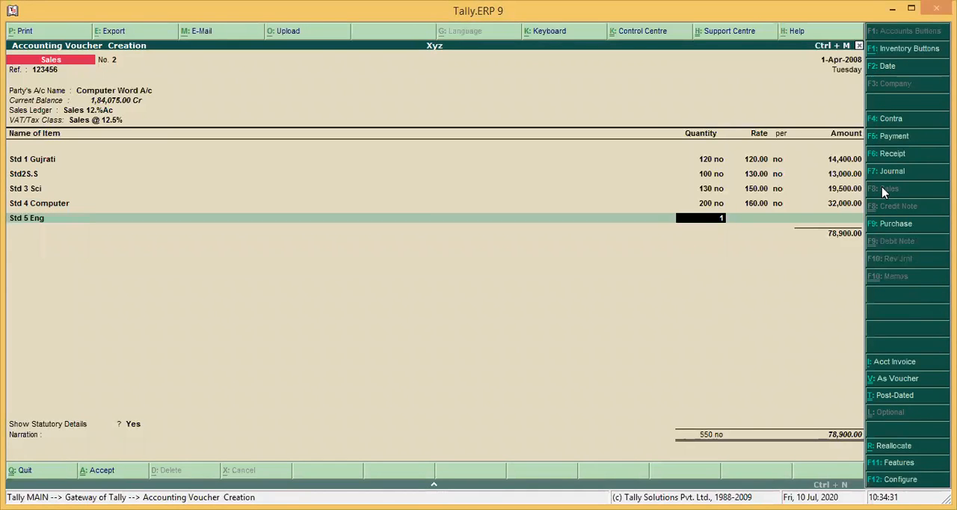
pyautogui.press('Return')
pyautogui.press('Return')
pyautogui.press('Return')
pyautogui.press('Return')
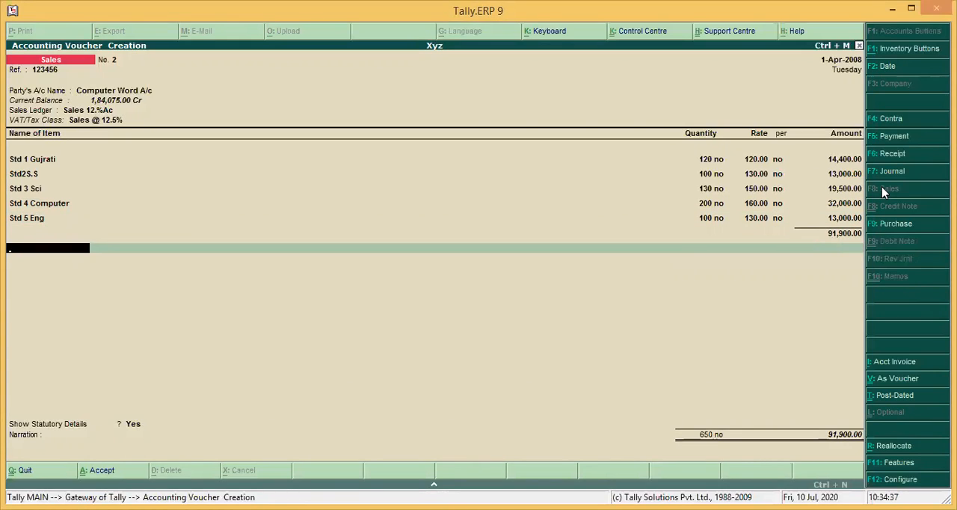
# Try to add Input Adinonal Tax 2.5% A/c as a tax line below the items and revisit the ledger choice
pyautogui.write('In')
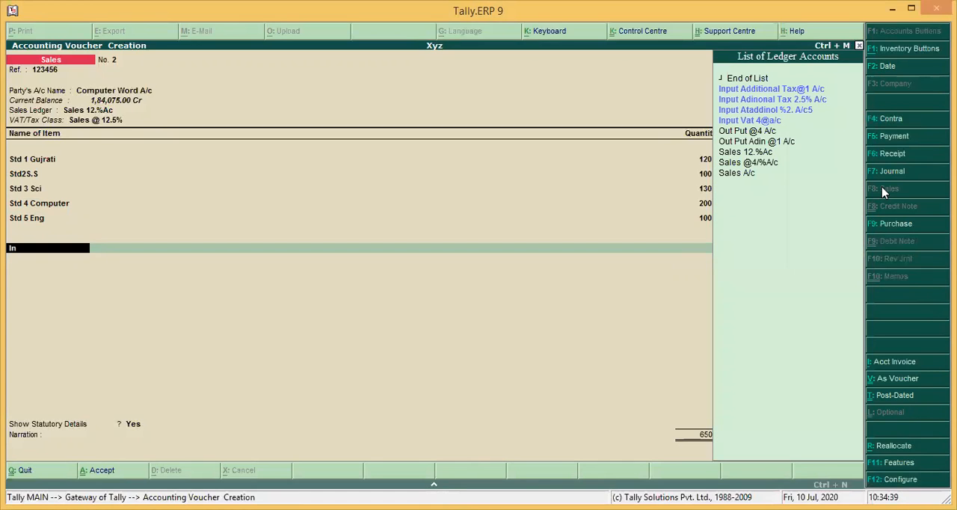
pyautogui.press('Down')
pyautogui.press('Down')
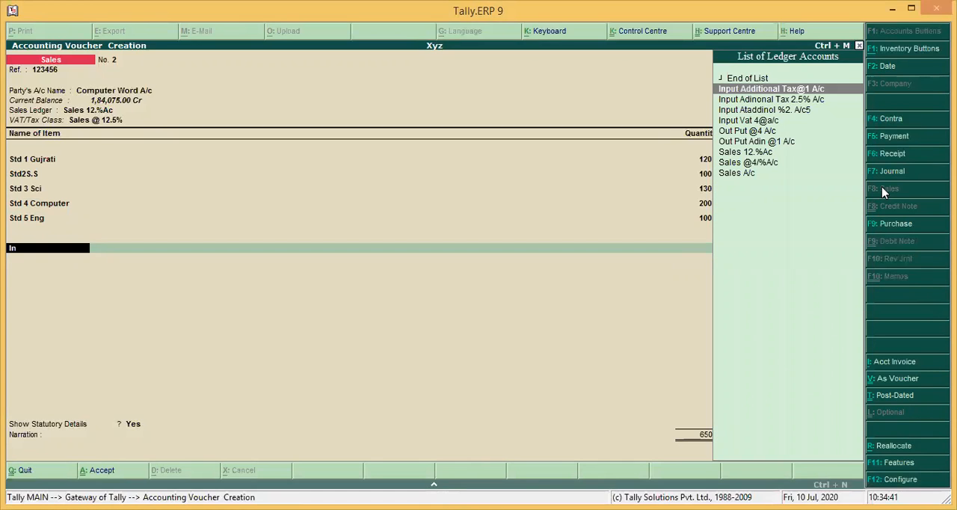
pyautogui.press('Return')
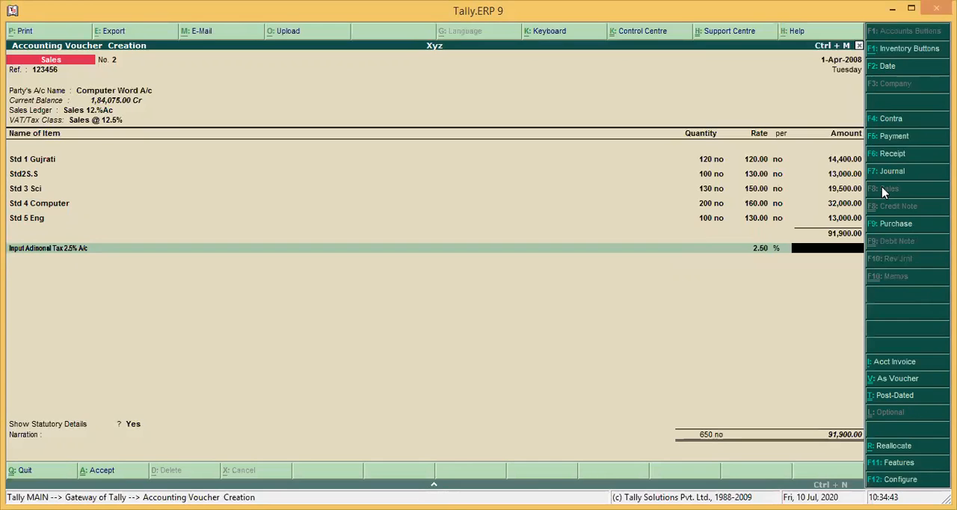
pyautogui.press('BackSpace')
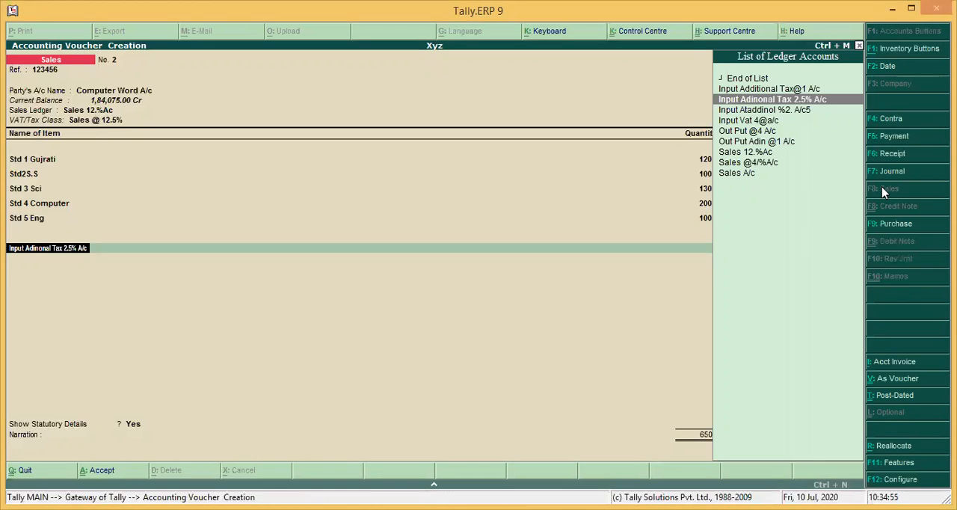
pyautogui.press('Down')
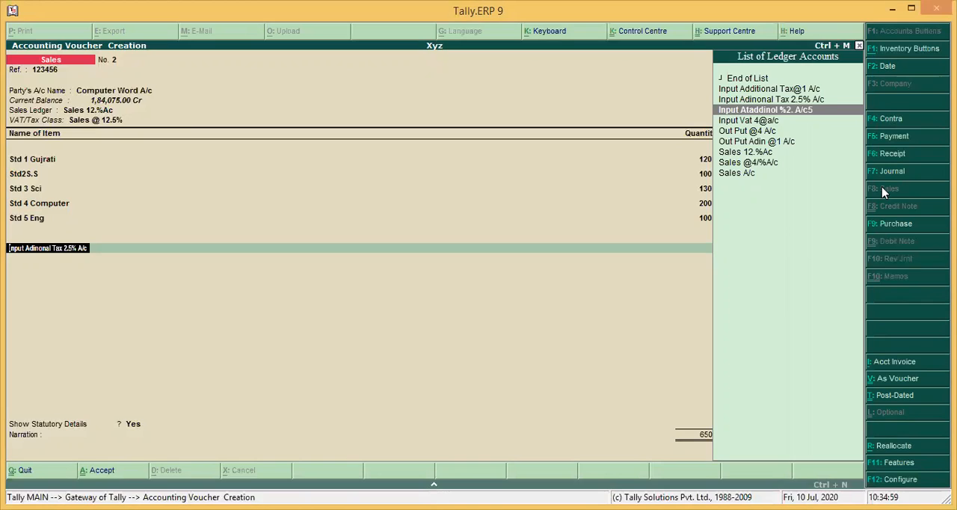
pyautogui.press('Up')
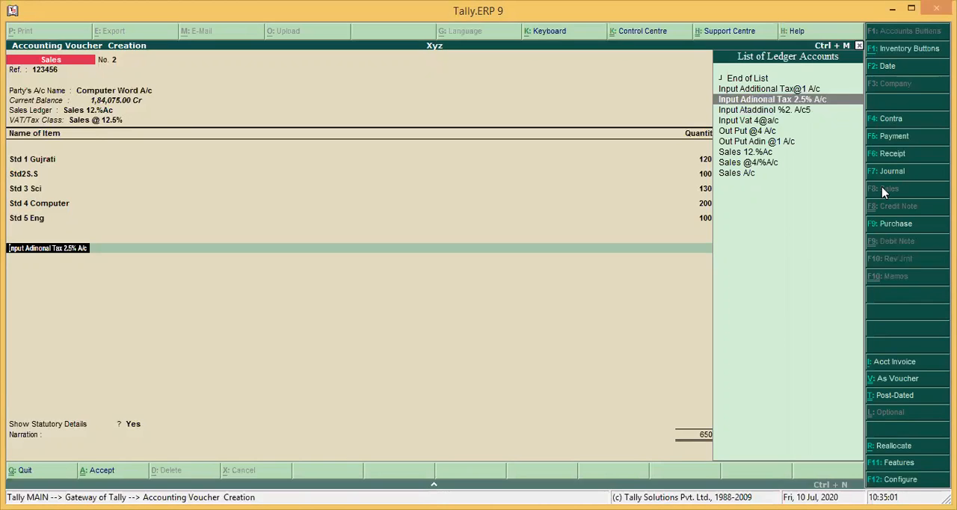
pyautogui.press('Down')
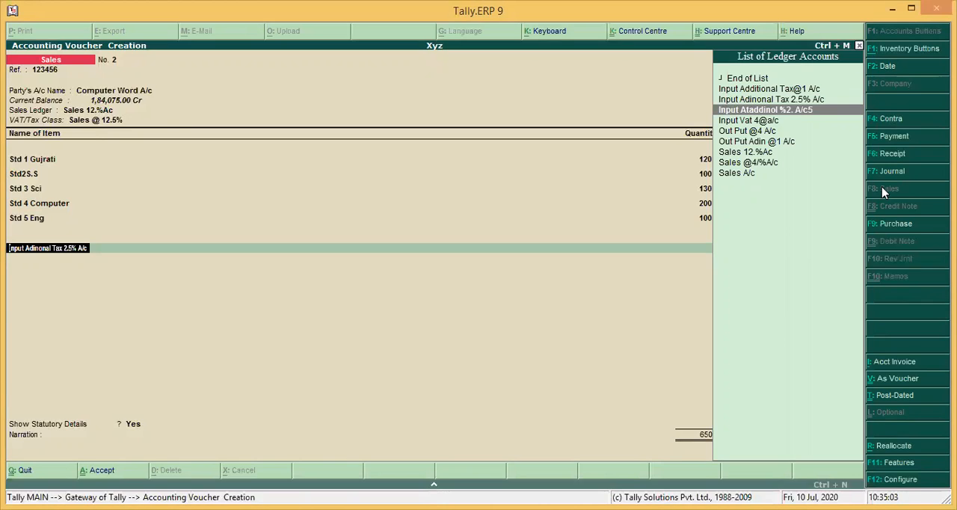
pyautogui.press('Up')
pyautogui.press('Down')
pyautogui.press('Up')
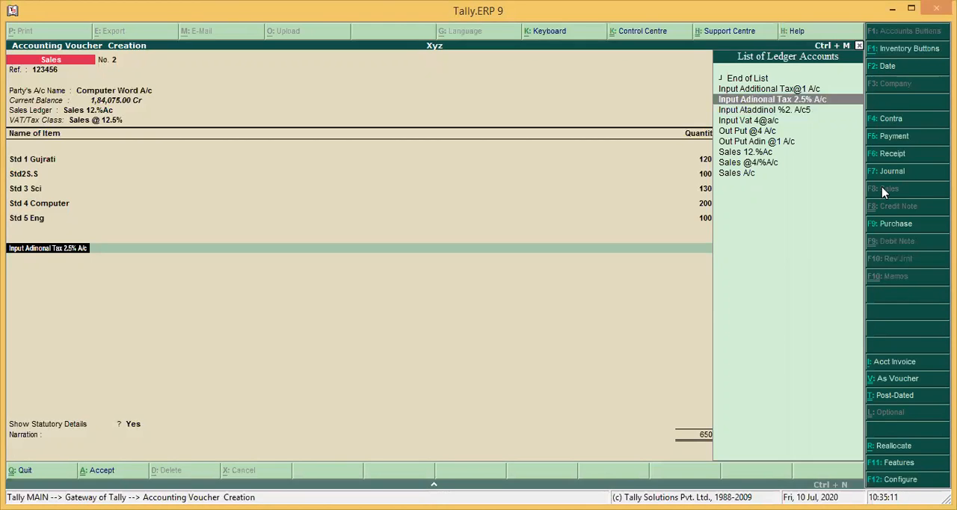
# Discard the unfinished sales voucher
pyautogui.press('Escape')
pyautogui.press('Escape')
pyautogui.press('Return')
# Open the Input Adinonal Tax 2.5% A/c ledger for alteration in the accounts masters
pyautogui.press('Up')
pyautogui.press('Up')
pyautogui.press('Return')
pyautogui.press('Down')
pyautogui.press('Return')
pyautogui.press('Down')
pyautogui.press('Down')
pyautogui.press('Return')
pyautogui.press('Down')
pyautogui.press('Down')
pyautogui.press('Down')
pyautogui.press('Down')
pyautogui.press('Down')
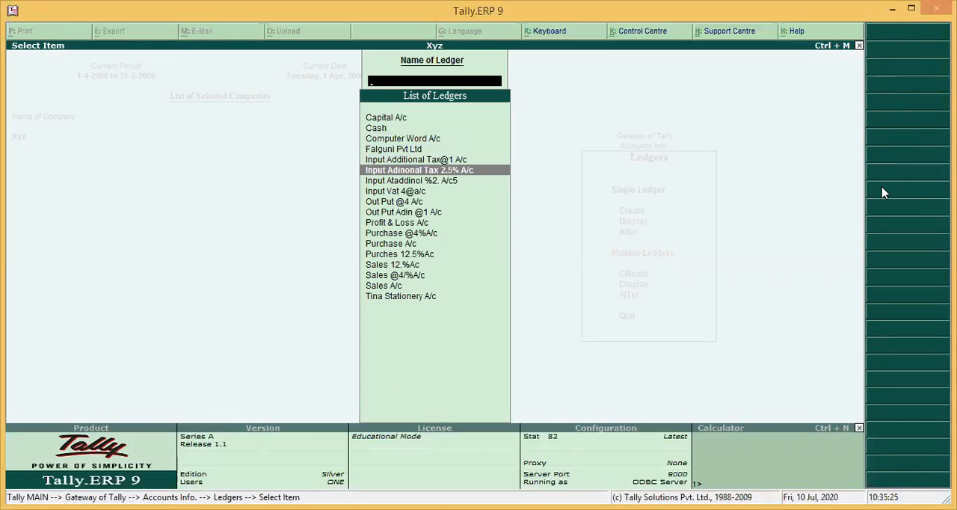
pyautogui.press('Down')
pyautogui.press('Up')
pyautogui.press('Return')
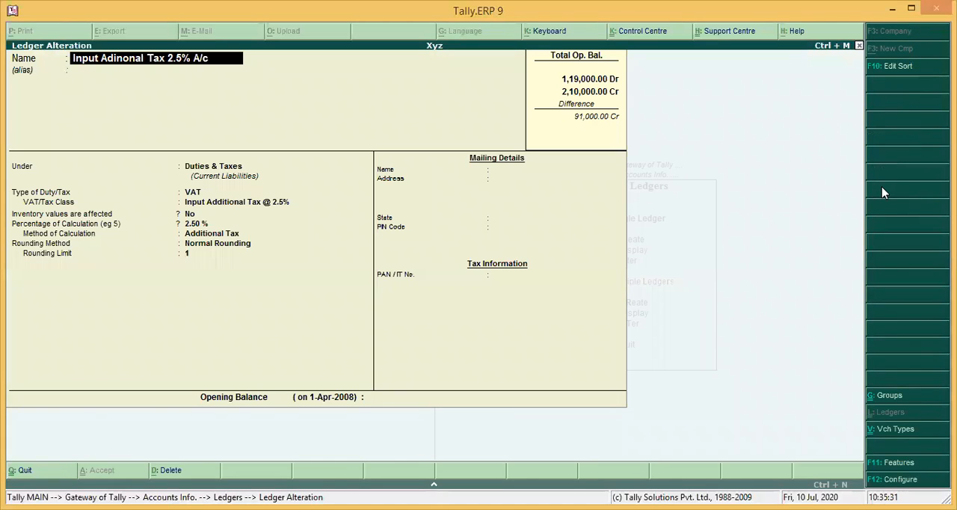
# Leave the Input Adinonal Tax 2.5% A/c ledger without saving and open the ledger Input Ataddinol %2. A/c5 for alteration
pyautogui.press('BackSpace')
pyautogui.press('Escape')
pyautogui.press('y')
pyautogui.press('Down')
pyautogui.press('Return')
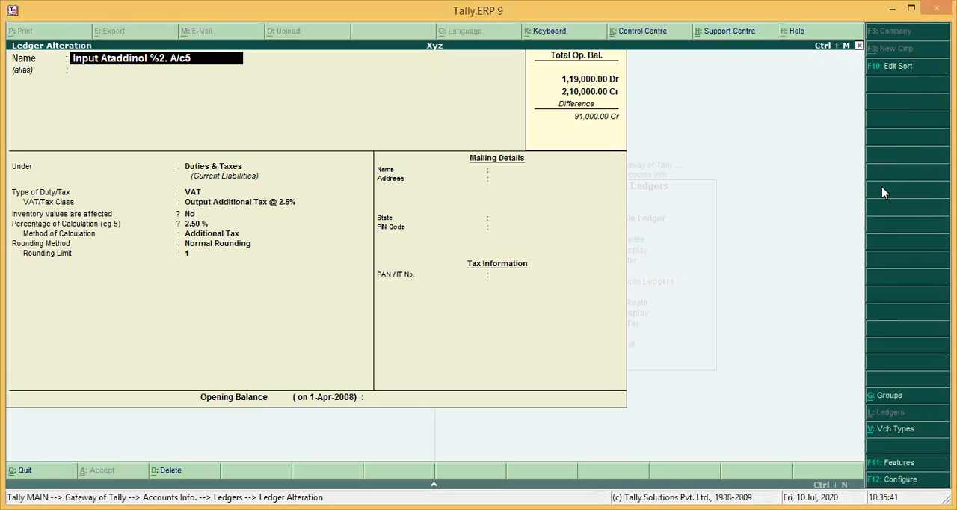
# Rename the opened ledger as Input 12.5 A/c and leave its alias blank
pyautogui.press('BackSpace')
pyautogui.write('In')
pyautogui.write('u')
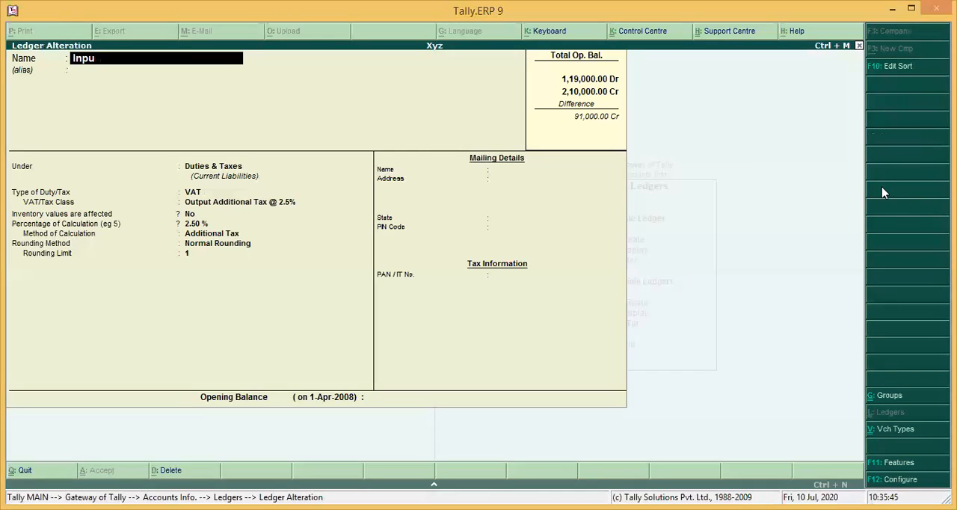
pyautogui.write('t 12.5 A/c')
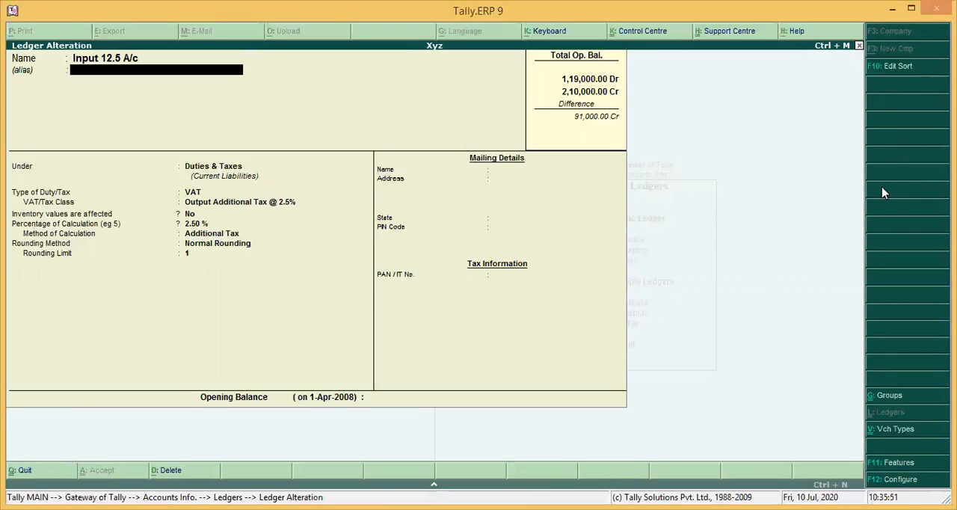
pyautogui.press('Return')
pyautogui.press('Return')
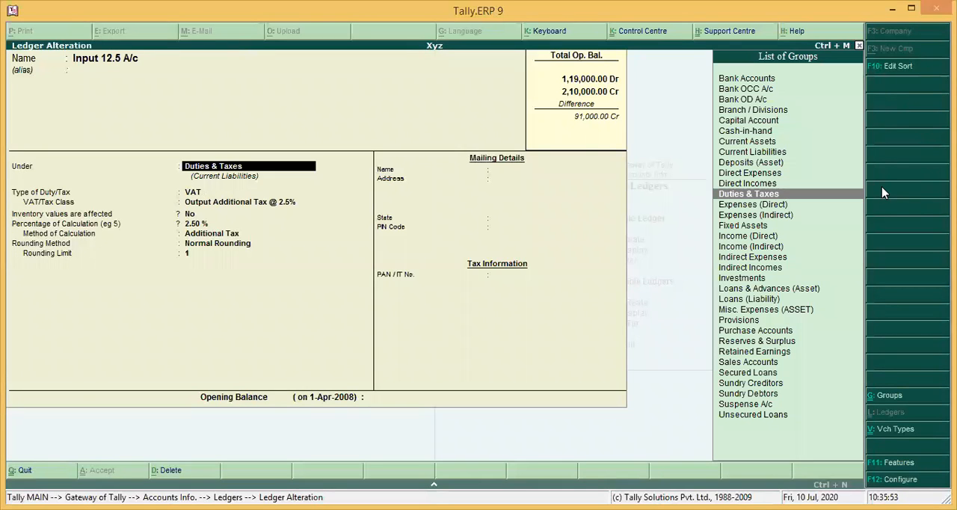
# Set the Input 12.5 A/c ledger's VAT/Tax class to Input VAT @ 12.5% and save the ledger
pyautogui.press('Return')
pyautogui.press('Return')
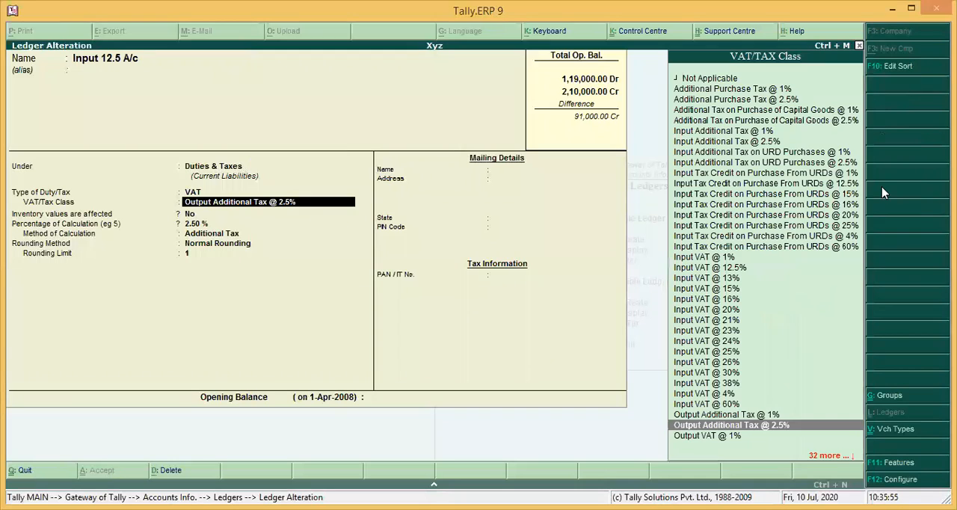
pyautogui.press('Return')
pyautogui.press('Return')
pyautogui.press('Return')
pyautogui.press('Return')
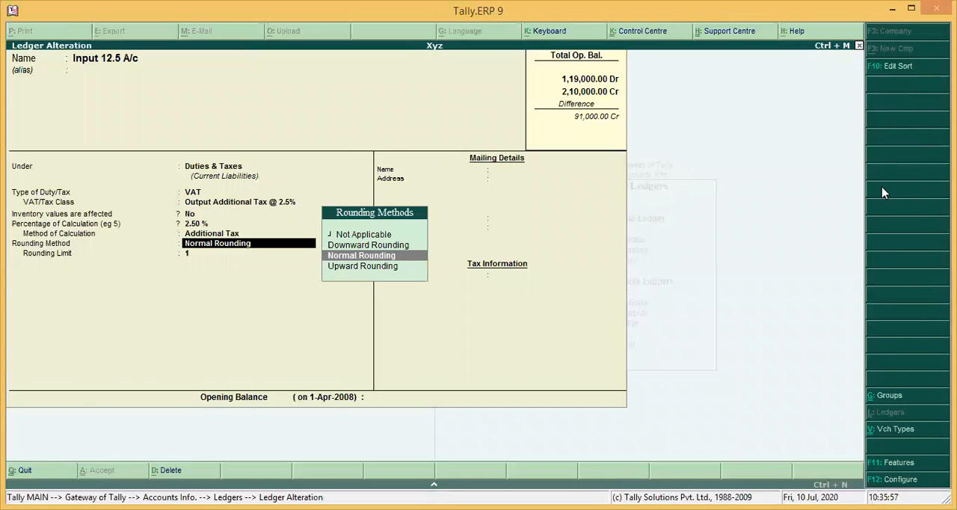
pyautogui.press('BackSpace')
pyautogui.press('BackSpace')
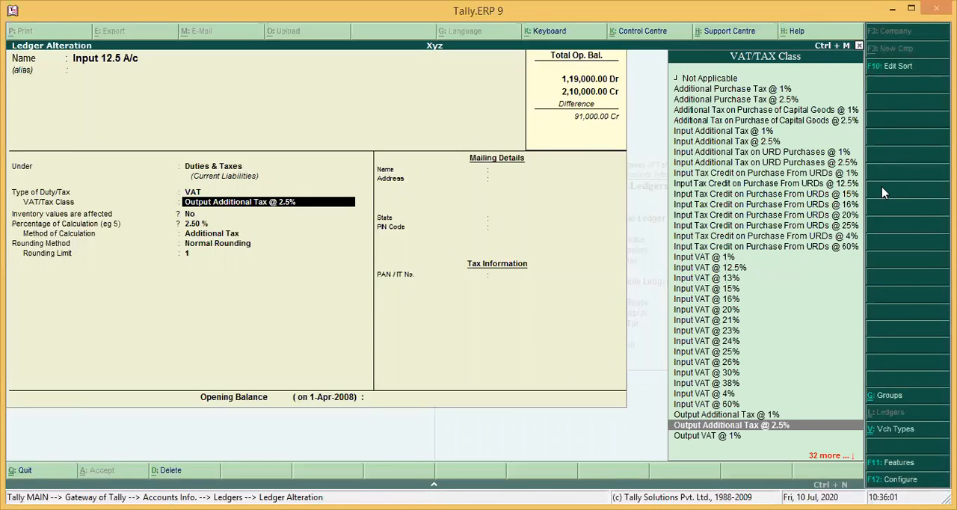
pyautogui.press('Up')
pyautogui.press('Up')
pyautogui.press('Up')
pyautogui.press('Up')
pyautogui.press('Up')
pyautogui.press('Up')
pyautogui.press('Up')
pyautogui.press('Up')
pyautogui.press('Up')
pyautogui.press('Up')
pyautogui.press('Up')
pyautogui.press('Up')
pyautogui.press('Up')
pyautogui.press('Up')
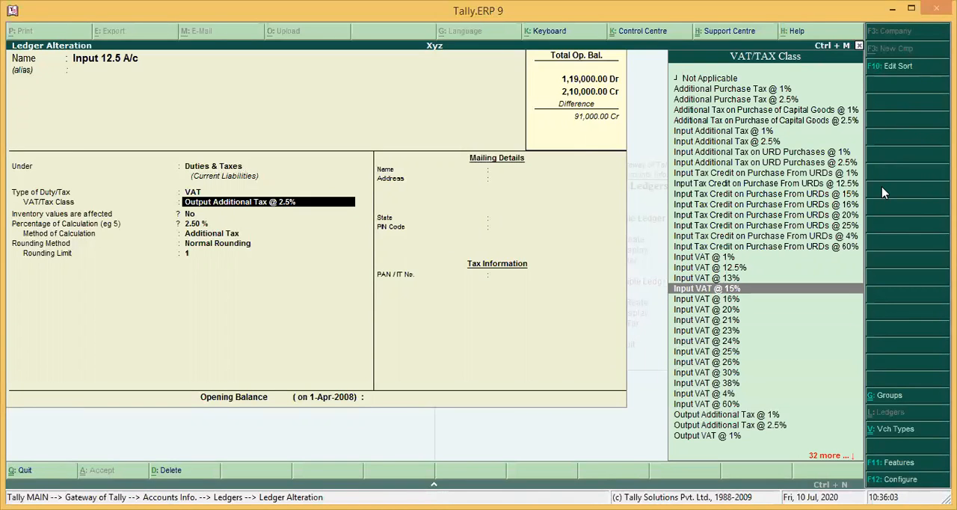
pyautogui.press('Up')
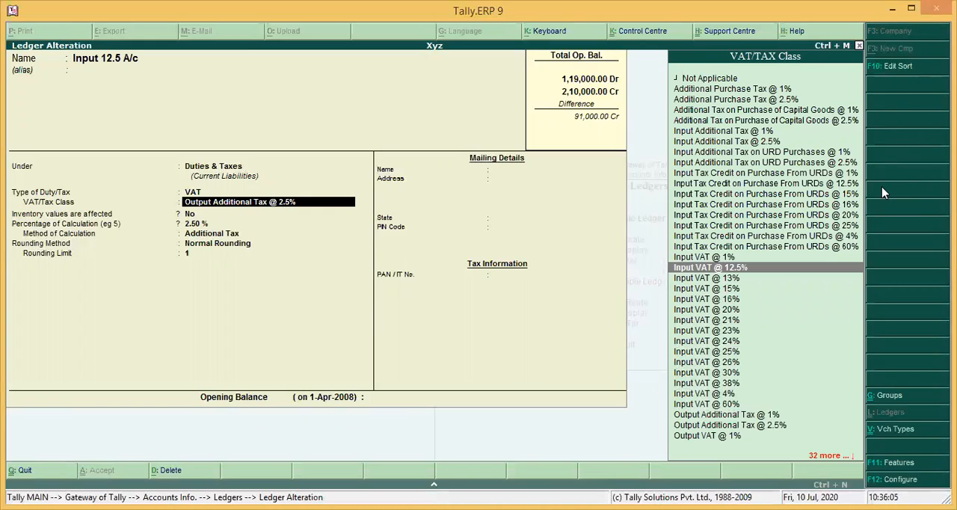
pyautogui.press('Return')
pyautogui.press('Return')
pyautogui.press('Return')
pyautogui.press('Return')
pyautogui.press('Return')
pyautogui.press('Return')
pyautogui.press('Return')
pyautogui.press('y')
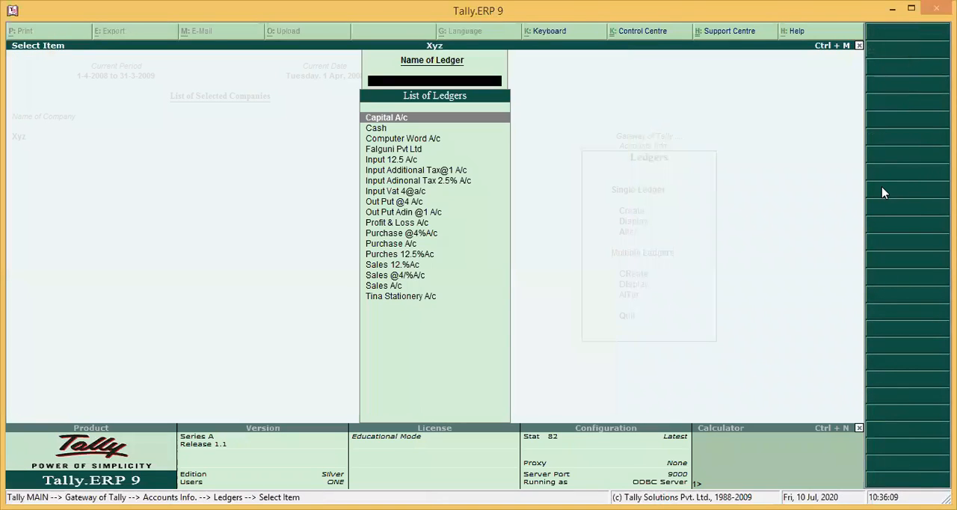
# Return to the Gateway of Tally and start a new sales voucher with reference 45645
pyautogui.press('Escape')
pyautogui.press('Escape')
pyautogui.press('Down')
pyautogui.press('Up')
pyautogui.press('Down')
pyautogui.press('Down')
pyautogui.press('Down')
pyautogui.press('Up')
pyautogui.press('Return')
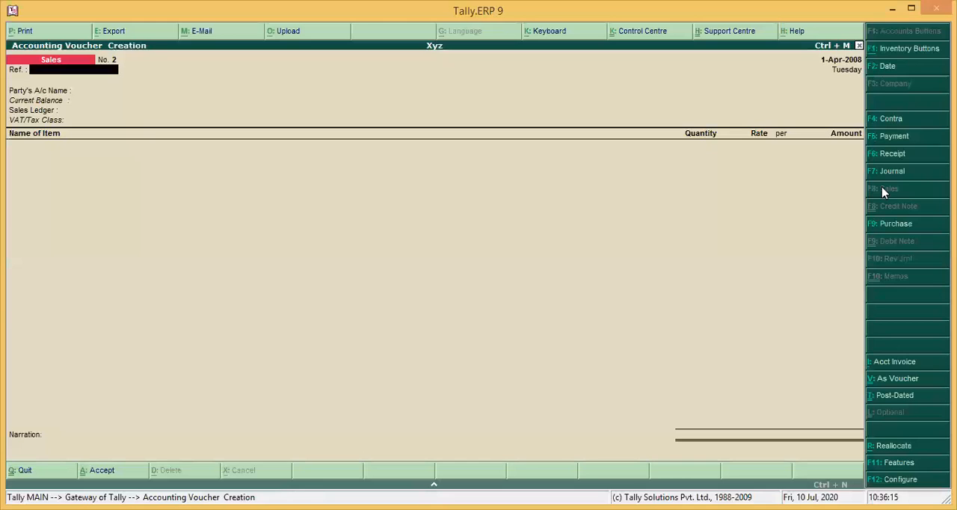
pyautogui.write('45645')
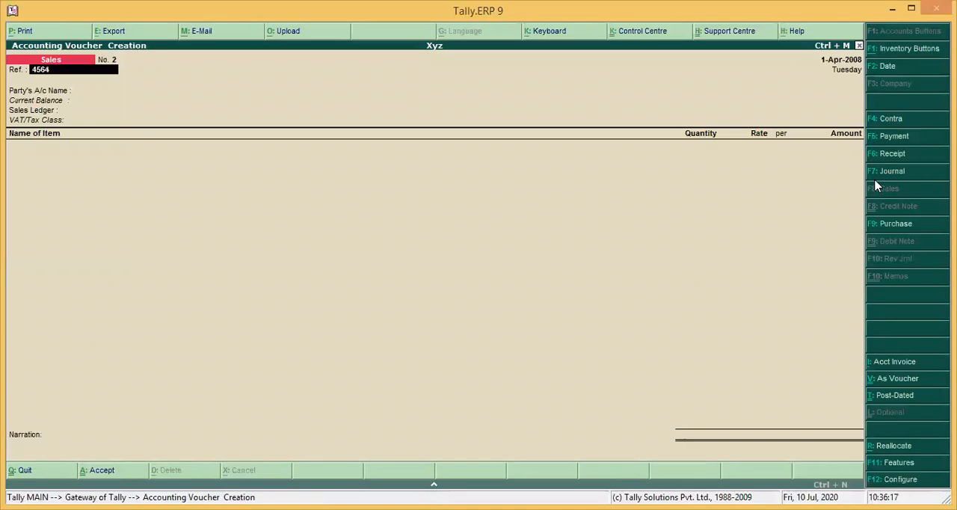
pyautogui.press('Return')
# Set the voucher's party to Computer Word A/c and its sales ledger to Sales 12.%Ac with class Sales @ 12.5%
pyautogui.press('Down')
pyautogui.press('Return')
pyautogui.press('Return')
pyautogui.press('Return')
pyautogui.press('Return')
pyautogui.press('Return')
pyautogui.press('Return')
pyautogui.press('Return')
pyautogui.press('Return')
pyautogui.press('Return')
pyautogui.press('Return')
pyautogui.press('Return')
pyautogui.press('Return')
pyautogui.press('Return')
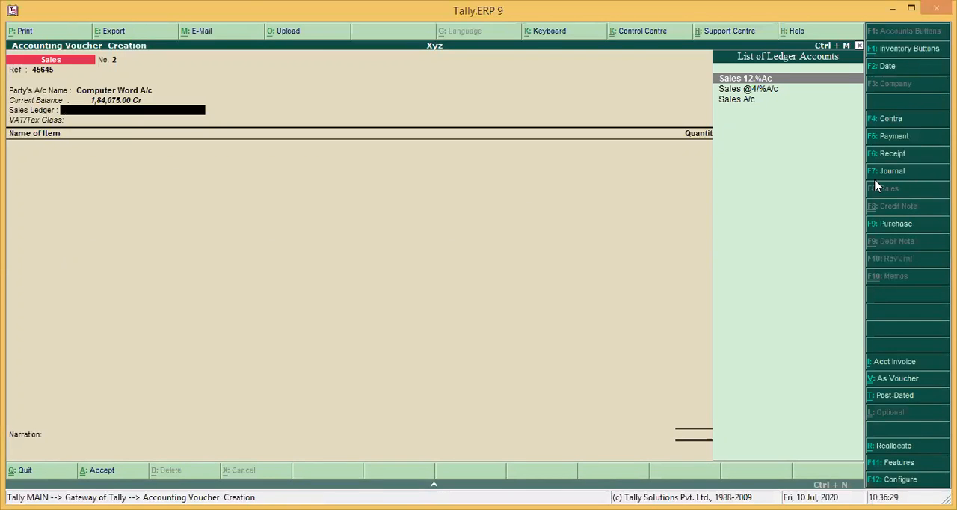
pyautogui.press('Return')
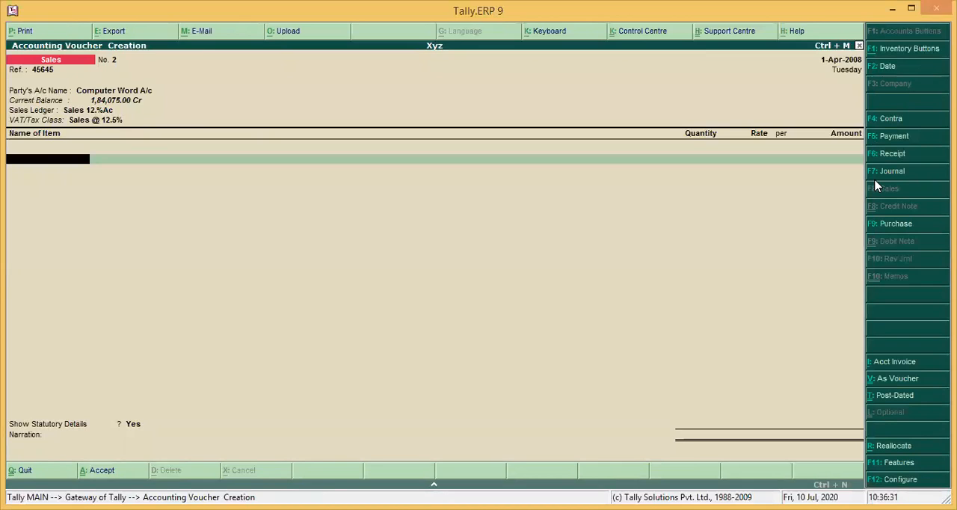
# Add the item Std 1 Gujrati to the sales voucher with quantity 100, accepting its default rate
pyautogui.press('Down')
pyautogui.press('Down')
pyautogui.press('Down')
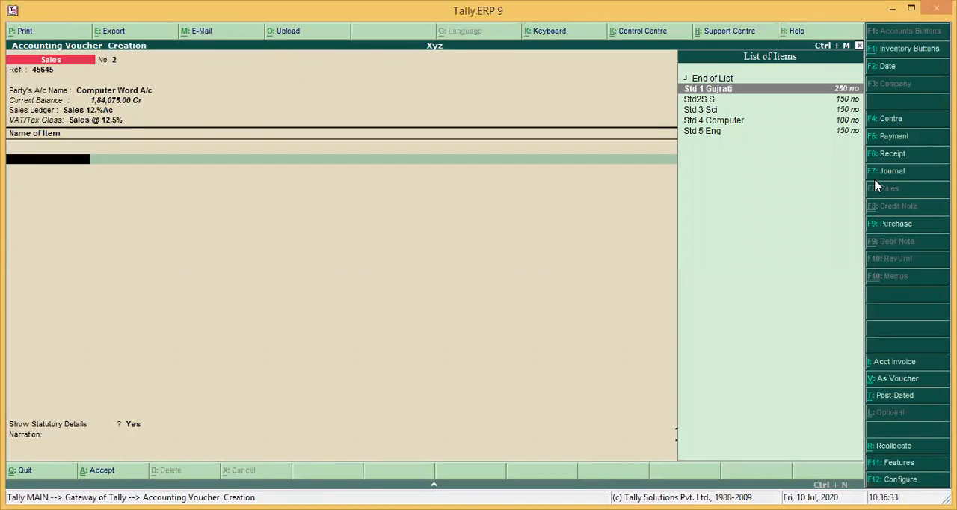
pyautogui.press('Return')
pyautogui.write('100')
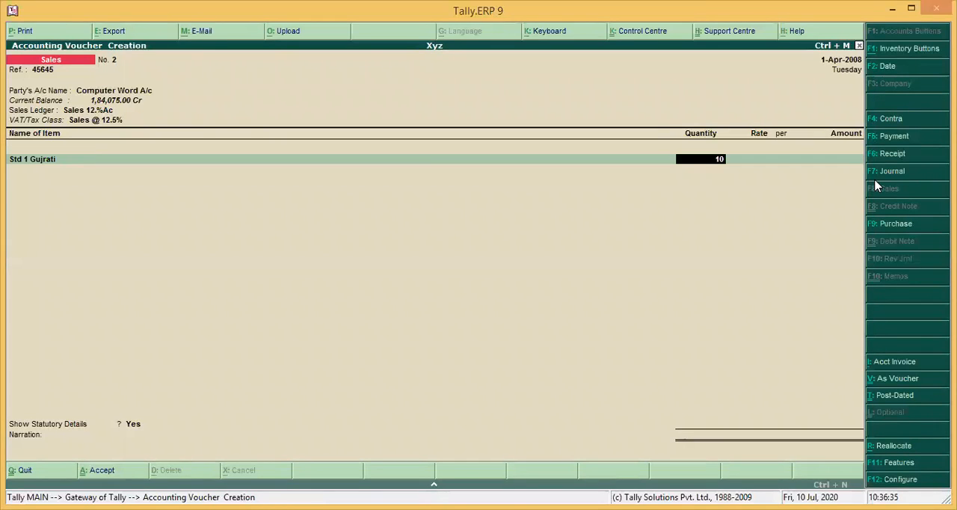
pyautogui.press('Return')
pyautogui.press('Return')
# Add the item Std2S.S to the sales voucher with quantity 200, accepting its default rate
pyautogui.press('Return')
pyautogui.press('Return')
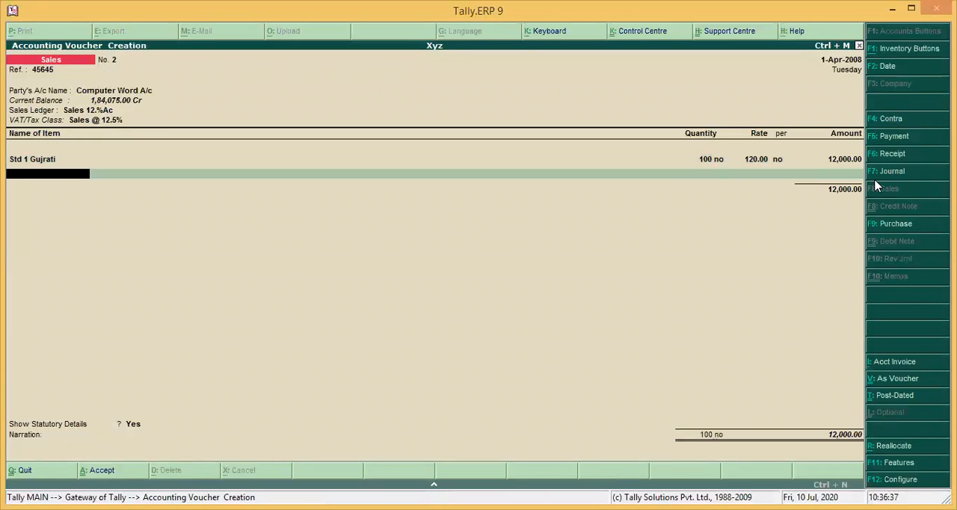
pyautogui.press('Down')
pyautogui.press('Down')
pyautogui.press('Return')
pyautogui.write('200')
pyautogui.press('Return')
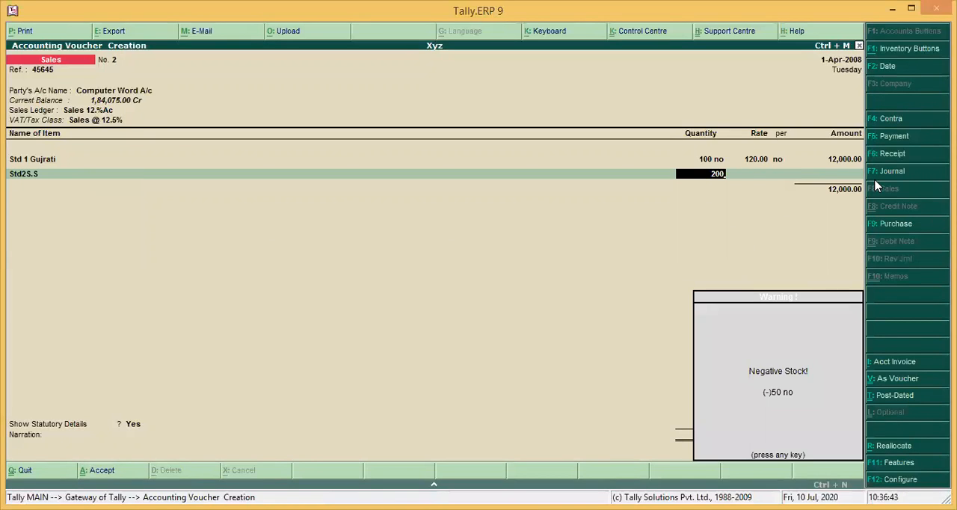
pyautogui.press('Return')
pyautogui.press('Return')
# Add the item Std 3 Sci to the sales voucher with quantity 200, accepting its default rate
pyautogui.press('Return')
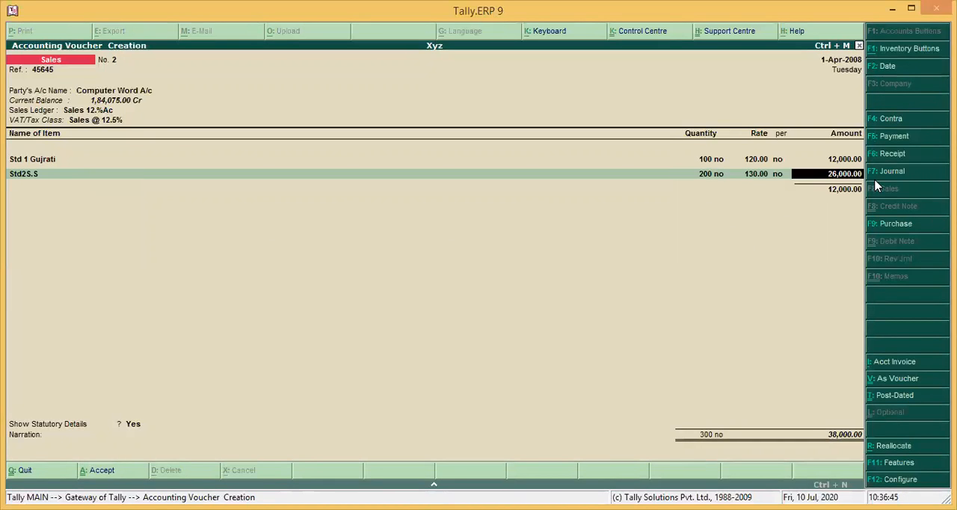
pyautogui.press('Return')
pyautogui.write('S')
pyautogui.press('Down')
pyautogui.press('Down')
pyautogui.press('Return')
pyautogui.write('200')
pyautogui.press('Return')
pyautogui.press('Return')
pyautogui.press('Return')
pyautogui.press('Return')
pyautogui.press('Return')
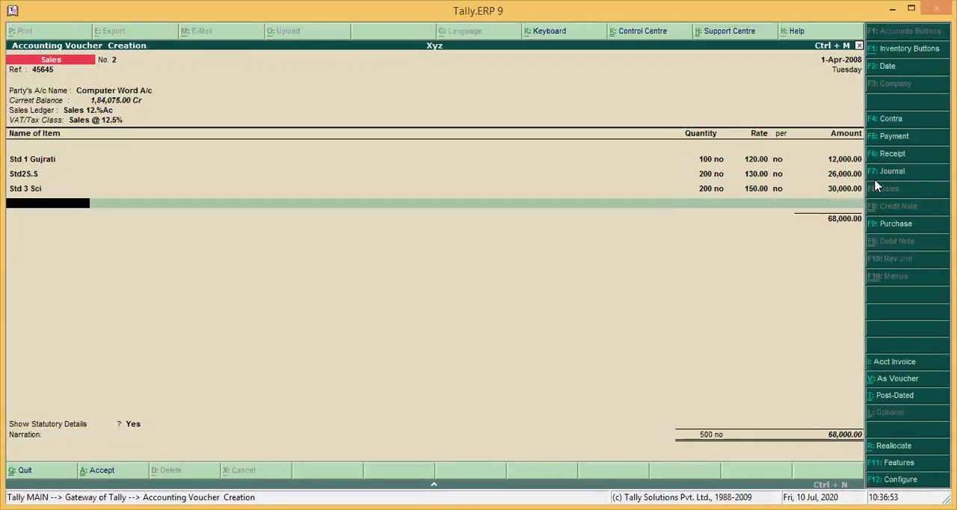
# Add the item Std 4 Computer to the sales voucher with quantity 100, accepting its default rate
pyautogui.write('S')
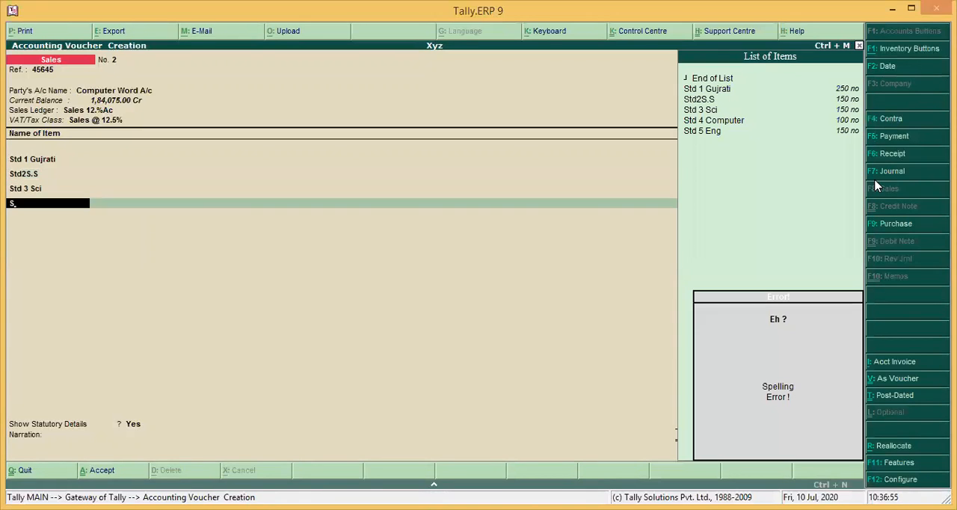
pyautogui.press('Down')
pyautogui.press('Down')
pyautogui.press('Down')
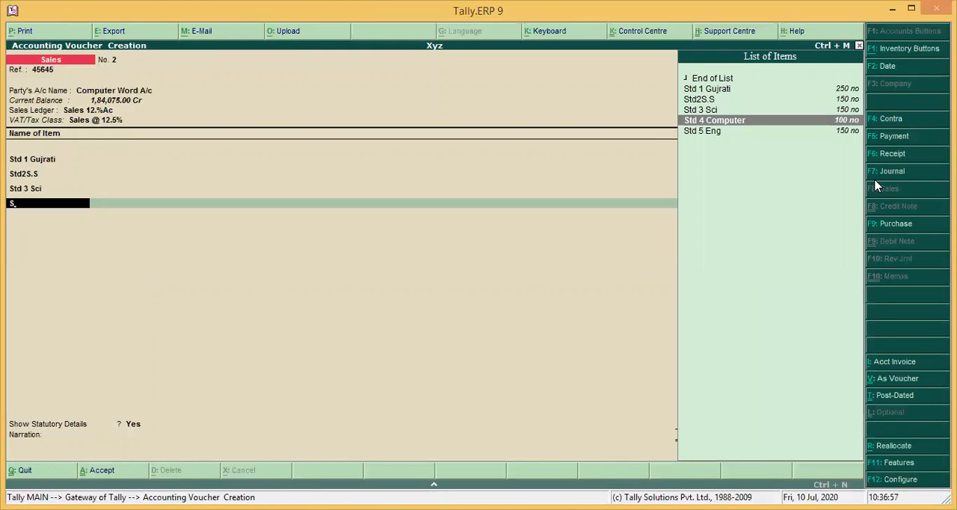
pyautogui.press('Return')
pyautogui.press('Return')
pyautogui.press('BackSpace')
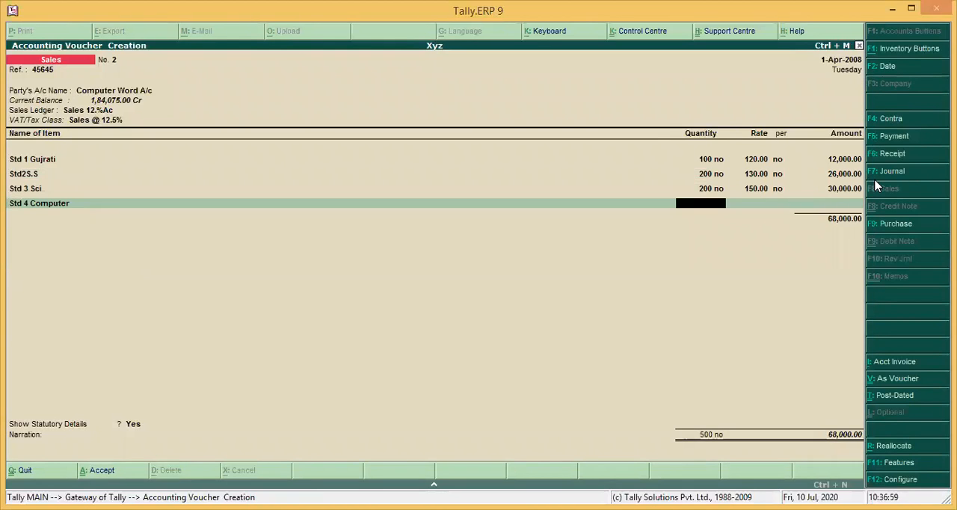
pyautogui.write('100')
pyautogui.press('Return')
pyautogui.press('Return')
pyautogui.press('Return')
pyautogui.press('Return')
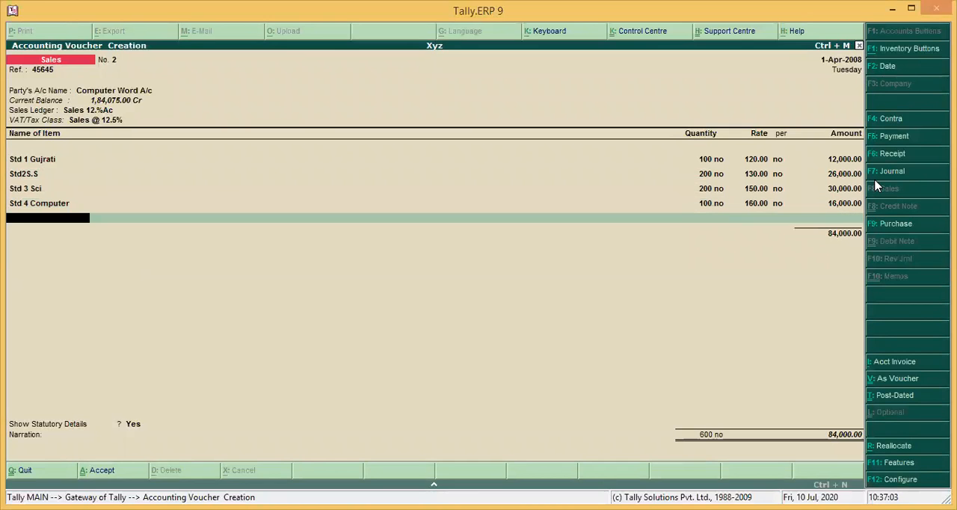
# Add the item Std 5 Eng to the sales voucher with quantity 100, accepting its default rate
pyautogui.write('S')
pyautogui.press('Down')
pyautogui.press('Down')
pyautogui.press('Down')
pyautogui.press('Down')
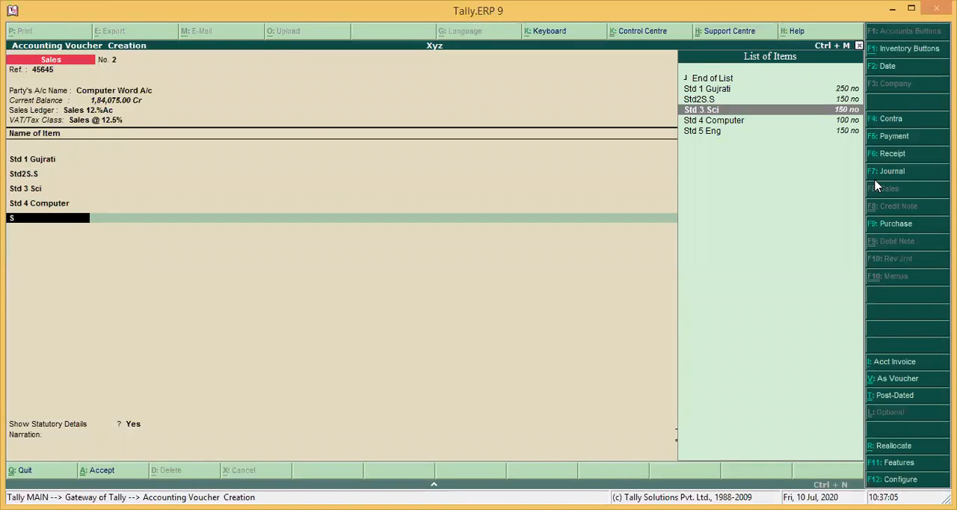
pyautogui.press('Return')
pyautogui.write('100')
pyautogui.press('Return')
pyautogui.press('Return')
pyautogui.press('Return')
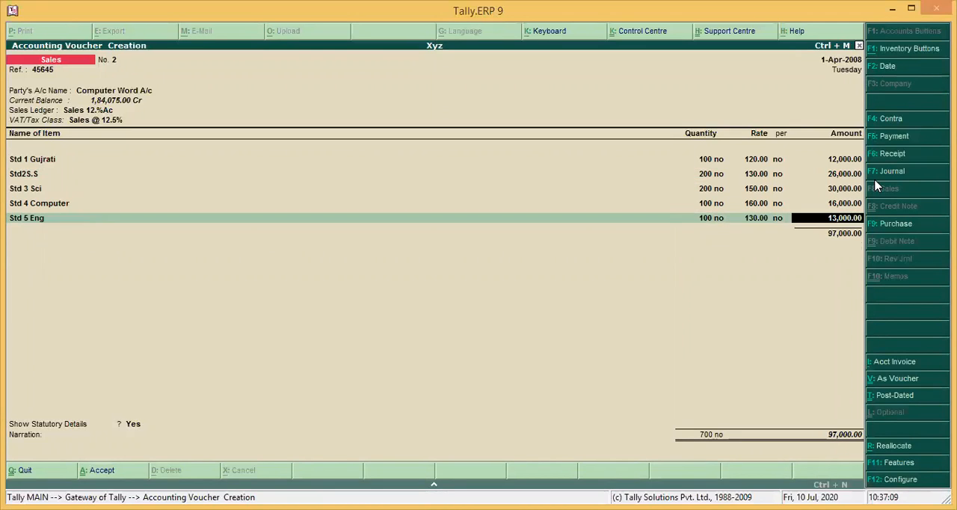
pyautogui.press('Return')
pyautogui.press('Return')
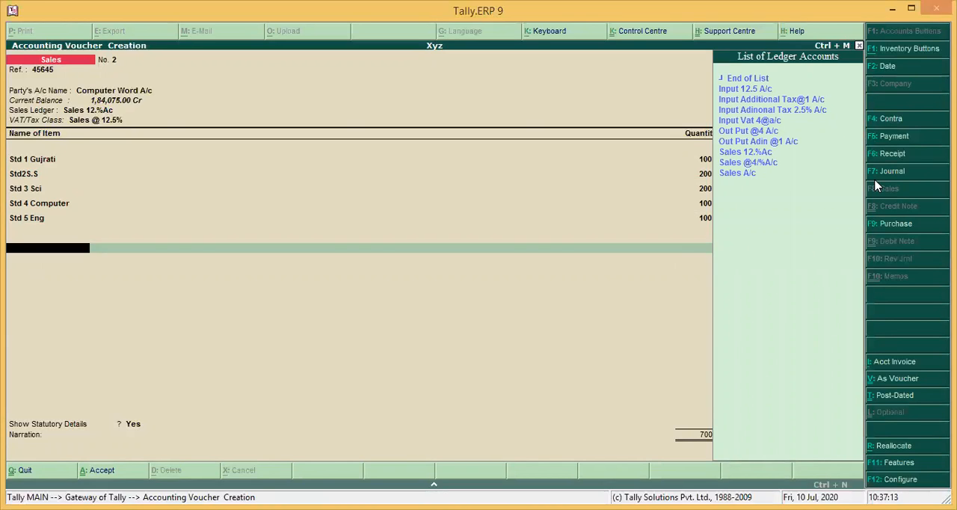
# End the item list and add Input 12.5 A/c as a tax line with its calculated amount
pyautogui.press('Down')
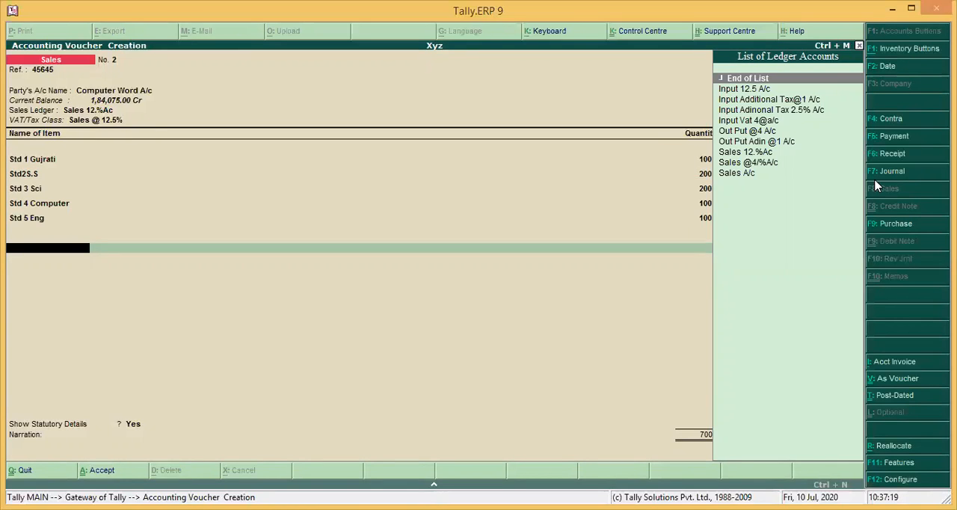
pyautogui.press('Down')
pyautogui.press('Return')
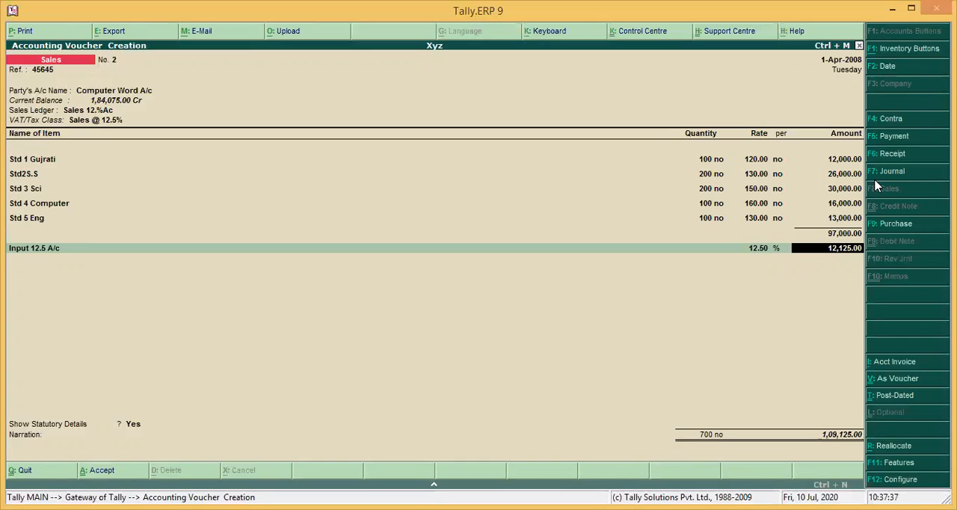
pyautogui.press('Return')
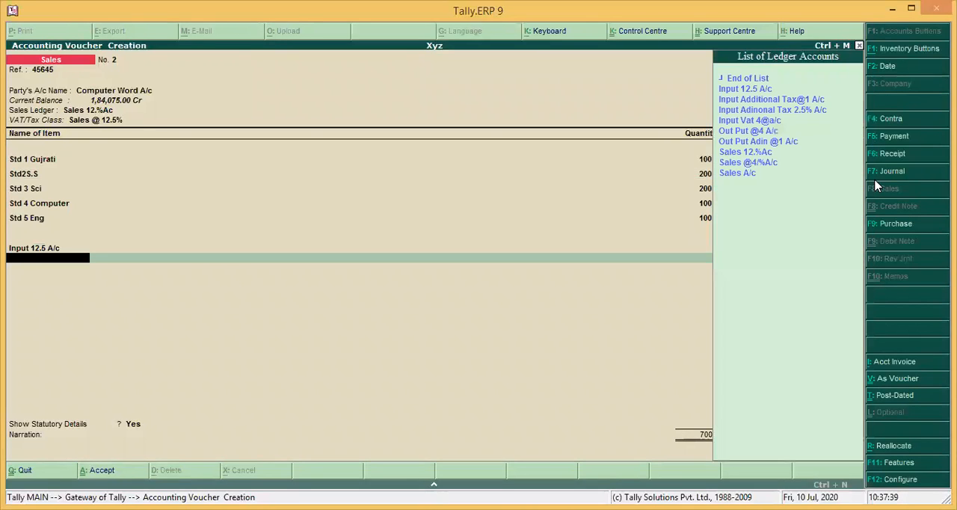
# Try to add Input Adinonal Tax 2.5% A/c as a second tax line and go back to its ledger choice
pyautogui.press('Down')
pyautogui.press('Down')
pyautogui.press('Down')
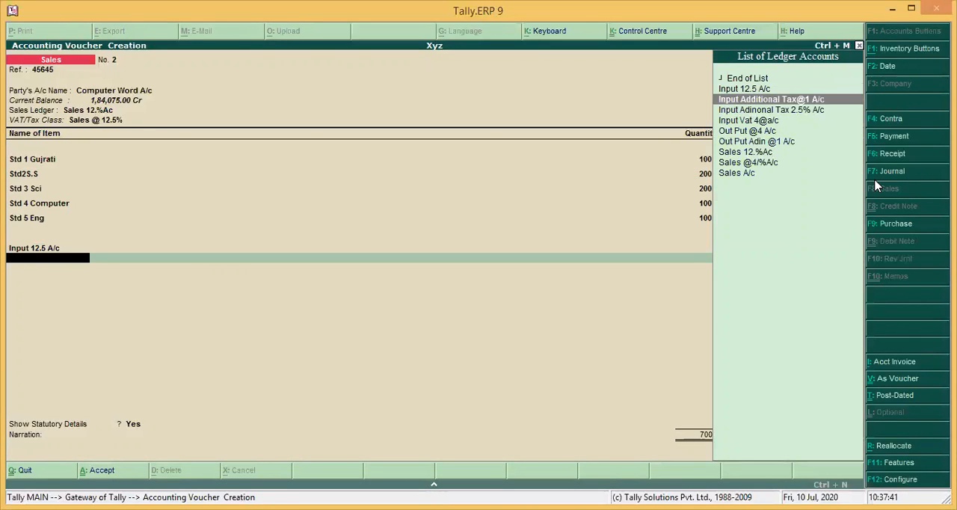
pyautogui.press('Return')
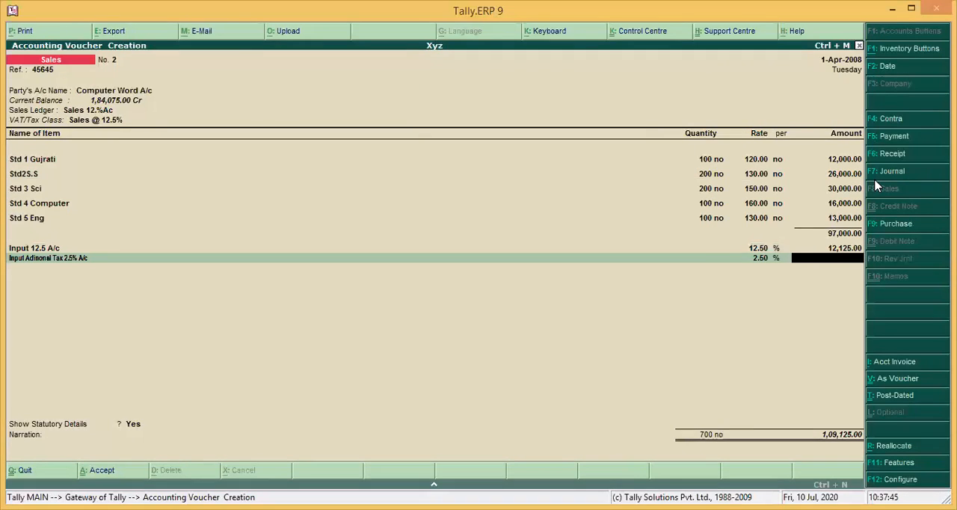
pyautogui.press('BackSpace')
pyautogui.press('Return')
pyautogui.press('BackSpace')
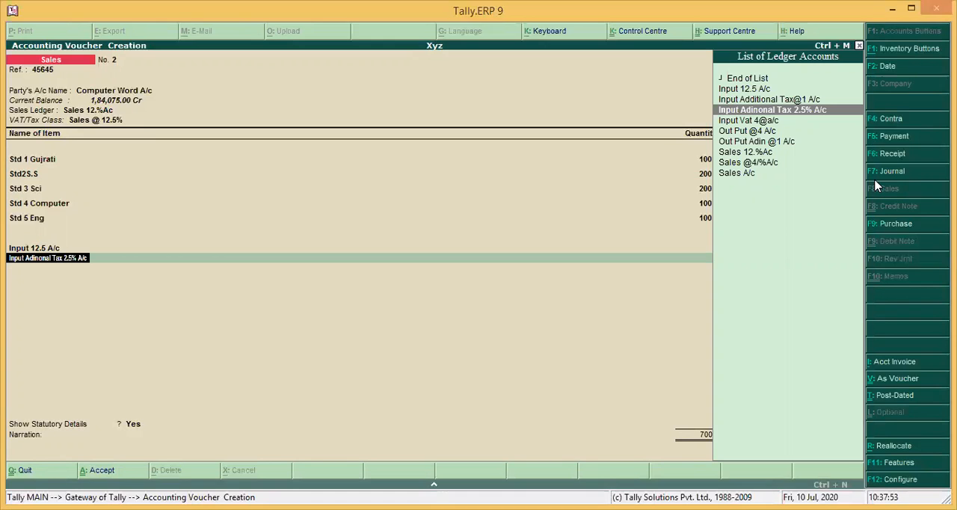
# Discard the unfinished sales voucher with its five items and tax lines
pyautogui.press('Escape')
pyautogui.press('Escape')
pyautogui.press('Return')
# Open the Input Adinonal Tax 2.5% A/c ledger for alteration
pyautogui.press('Up')
pyautogui.press('Up')
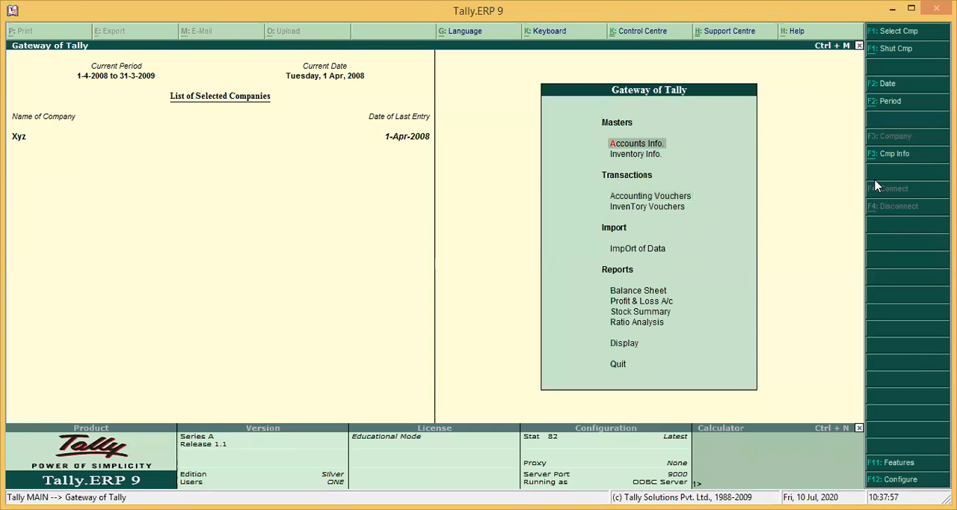
pyautogui.press('Return')
pyautogui.press('Down')
pyautogui.press('Return')
pyautogui.press('Down')
pyautogui.press('Down')
pyautogui.press('Return')
pyautogui.press('Down')
pyautogui.press('Down')
pyautogui.press('Down')
pyautogui.press('Down')
pyautogui.press('Down')
pyautogui.press('Down')
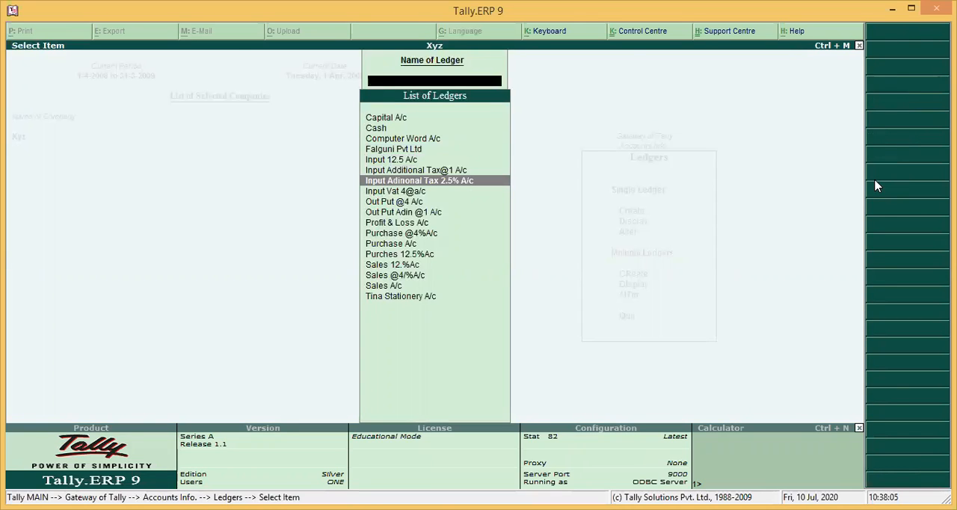
pyautogui.press('Return')
# Check the ledger's group, duty type, VAT/tax class, percentage, calculation method and rounding settings
pyautogui.press('Return')
pyautogui.press('Return')
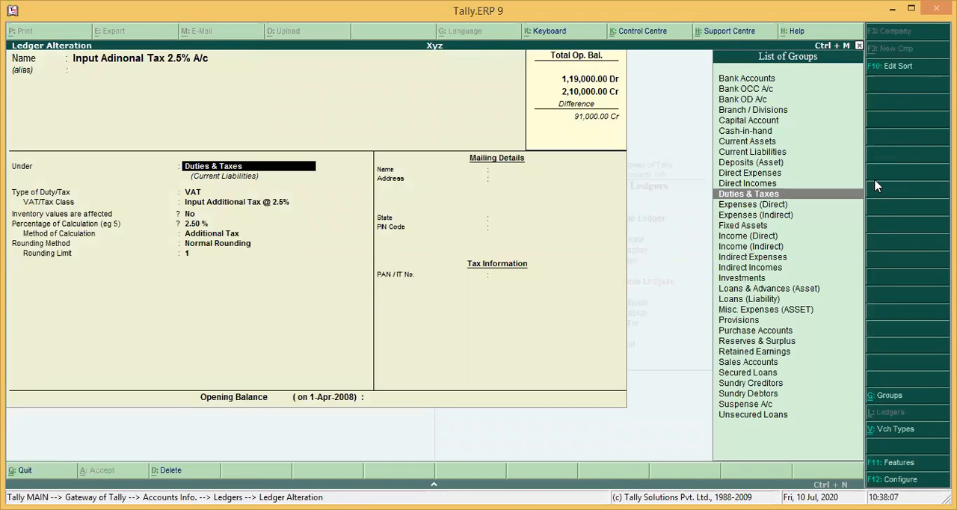
pyautogui.press('Return')
pyautogui.press('Return')
pyautogui.press('Return')
pyautogui.press('Return')
pyautogui.press('Return')
pyautogui.press('Return')
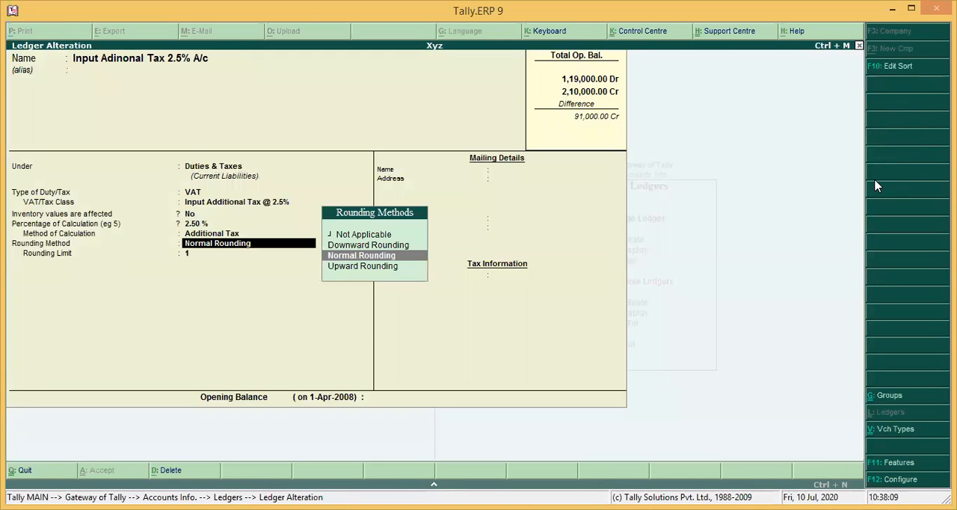
pyautogui.press('BackSpace')
pyautogui.press('BackSpace')
pyautogui.press('BackSpace')
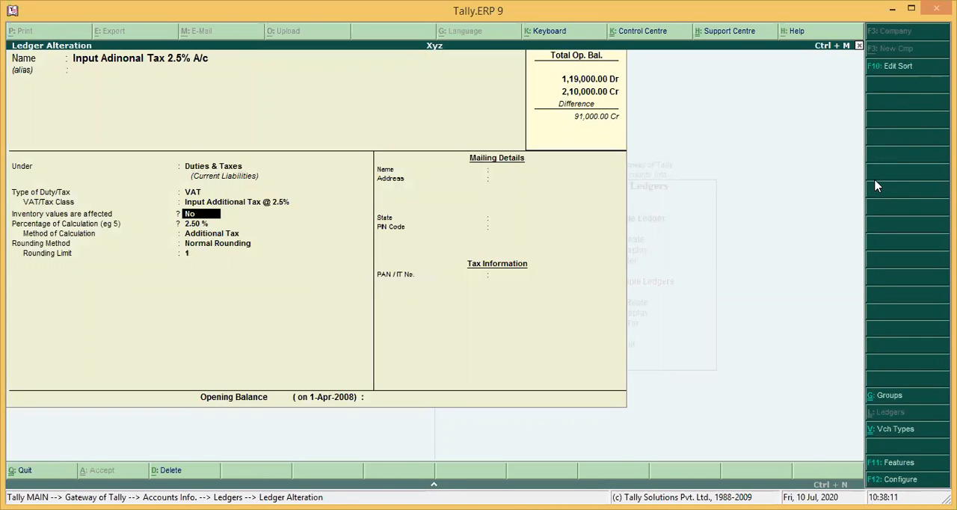
pyautogui.press('BackSpace')
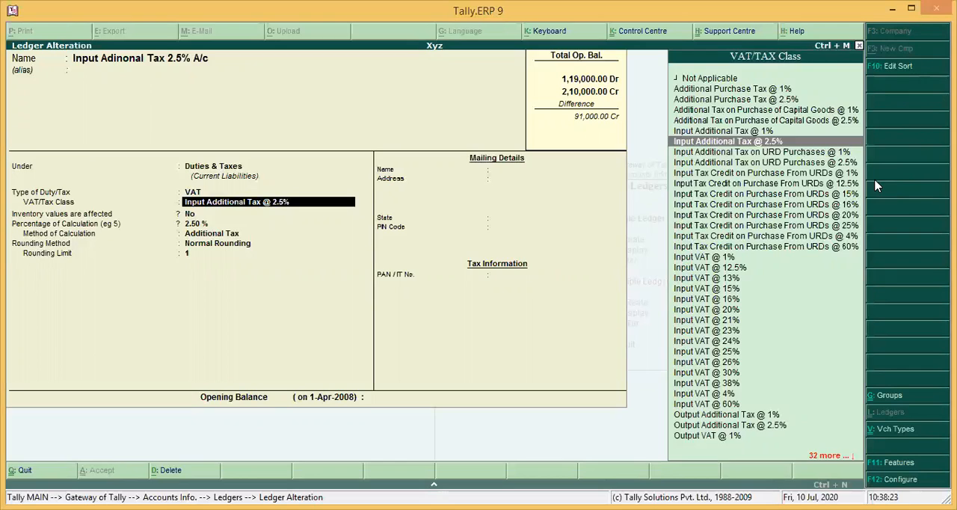
pyautogui.press('Return')
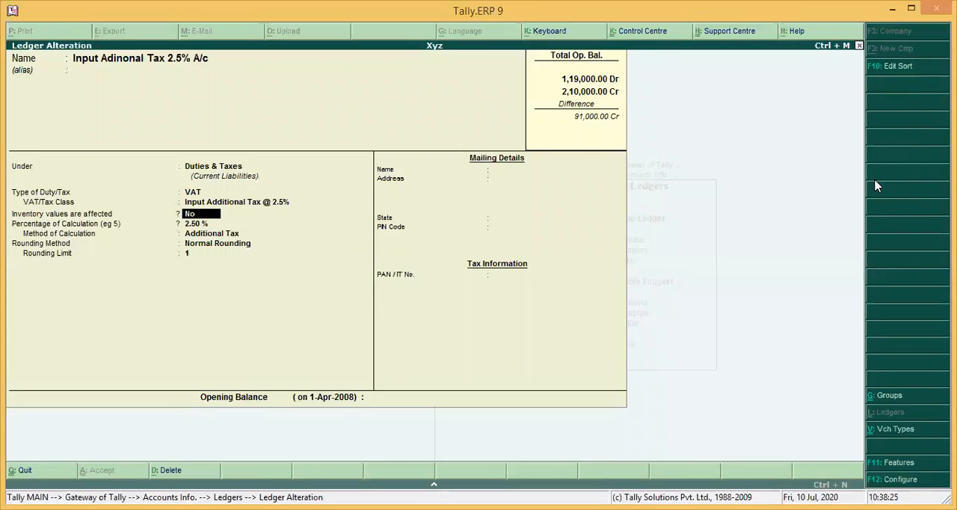
# Accept the remaining calculation and rounding settings of Input Adinonal Tax 2.5% A/c and save the ledger
pyautogui.press('Return')
pyautogui.press('Return')
pyautogui.press('Return')
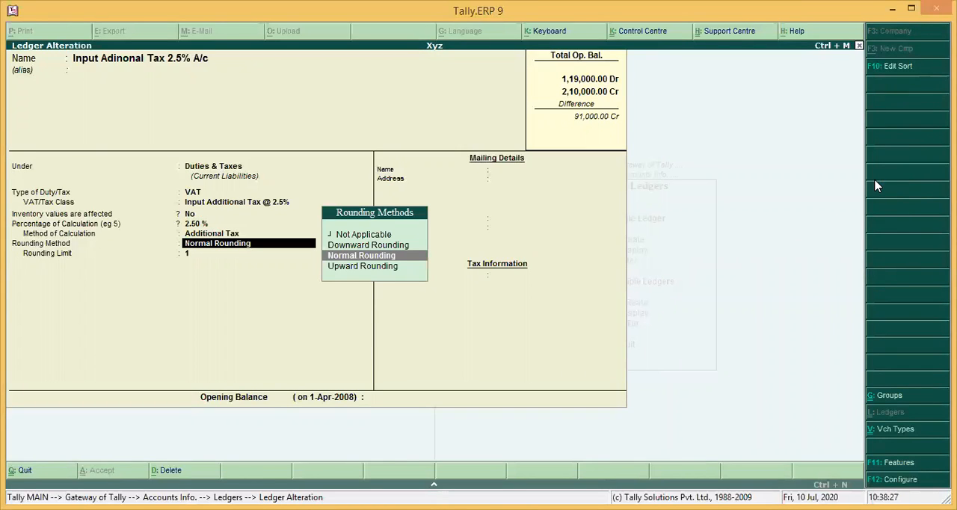
pyautogui.press('Return')
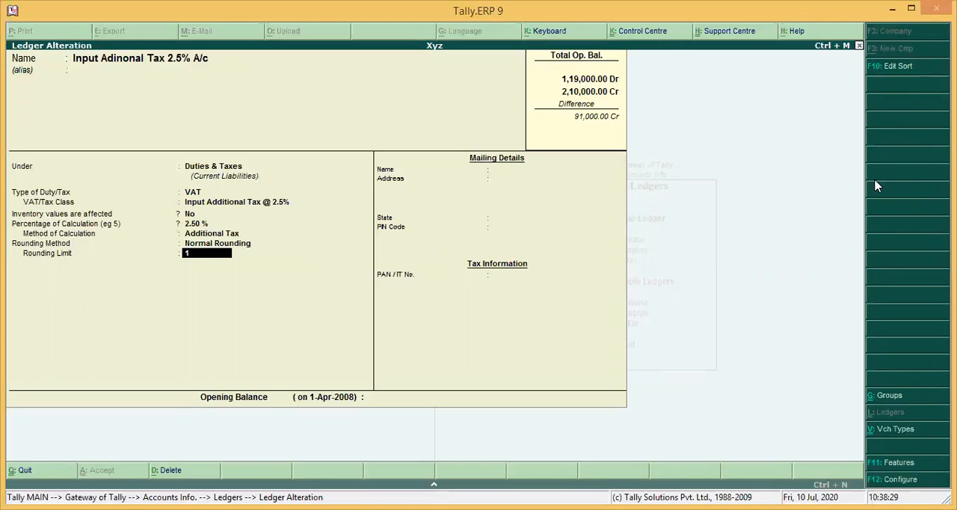
pyautogui.press('Return')
pyautogui.press('Return')
pyautogui.press('Return')
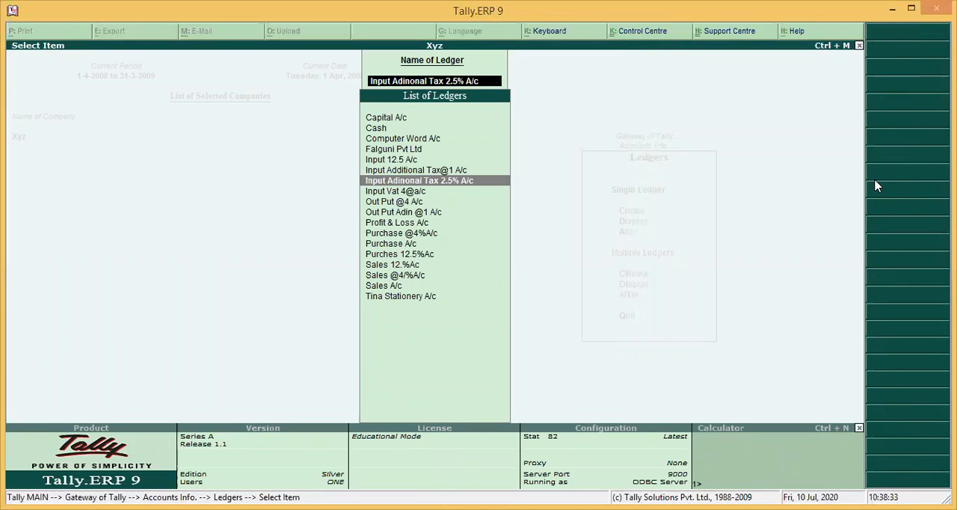
# Leave the ledger masters and start a new sales voucher with reference 12312
pyautogui.press('Escape')
pyautogui.press('Down')
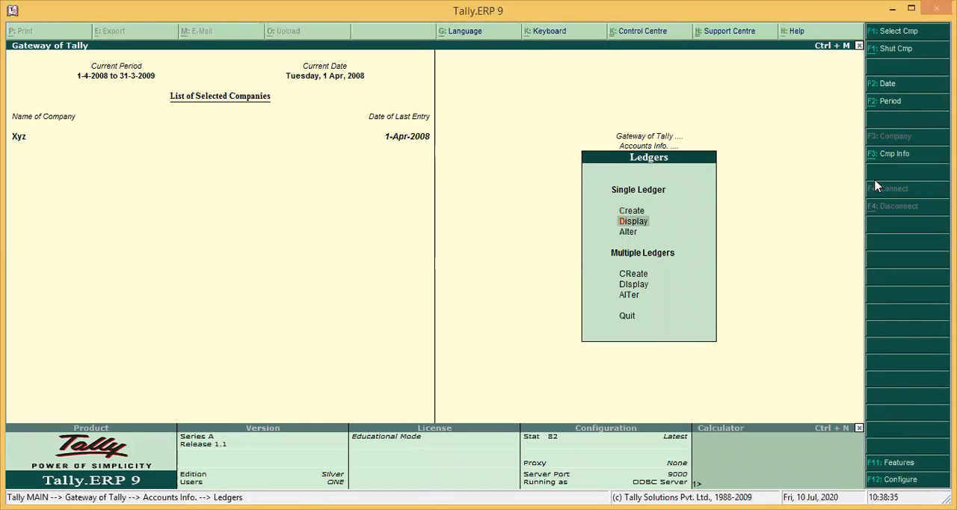
pyautogui.press('Escape')
pyautogui.press('Down')
pyautogui.press('Escape')
pyautogui.press('Down')
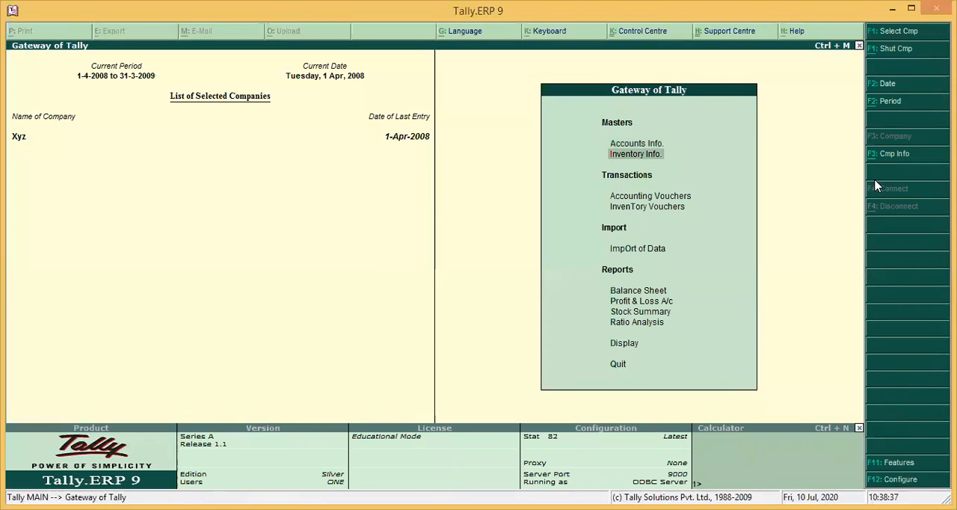
pyautogui.press('Down')
pyautogui.press('Return')
pyautogui.write('12312')
pyautogui.press('Return')
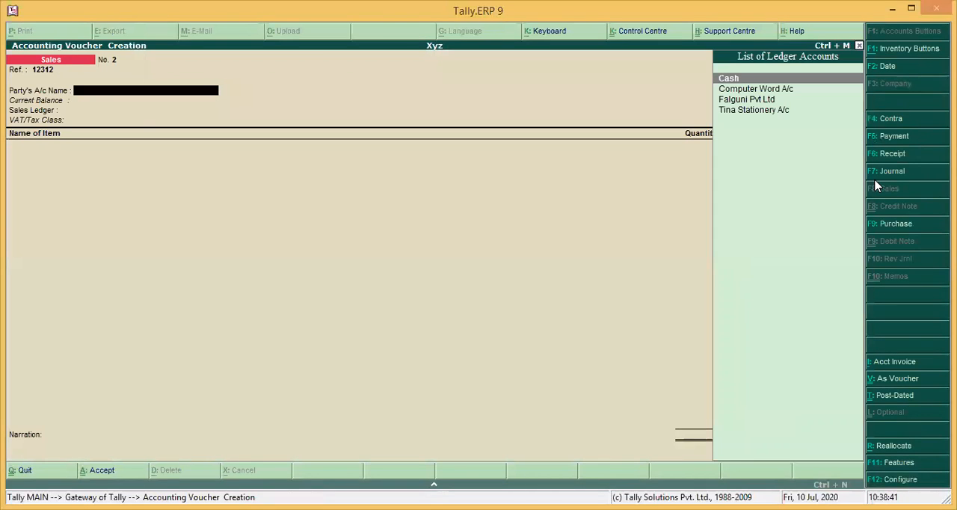
# Choose Computer Word A/c as the voucher's party and Sales 12.%Ac as its sales ledger with the Sales @ 12.5% class
pyautogui.press('Down')
pyautogui.press('Return')
pyautogui.press('Return')
pyautogui.press('Return')
pyautogui.press('Return')
pyautogui.press('Return')
pyautogui.press('Return')
pyautogui.press('Return')
pyautogui.press('Return')
pyautogui.press('Return')
pyautogui.press('Return')
pyautogui.press('Return')
pyautogui.press('Return')
pyautogui.press('Return')
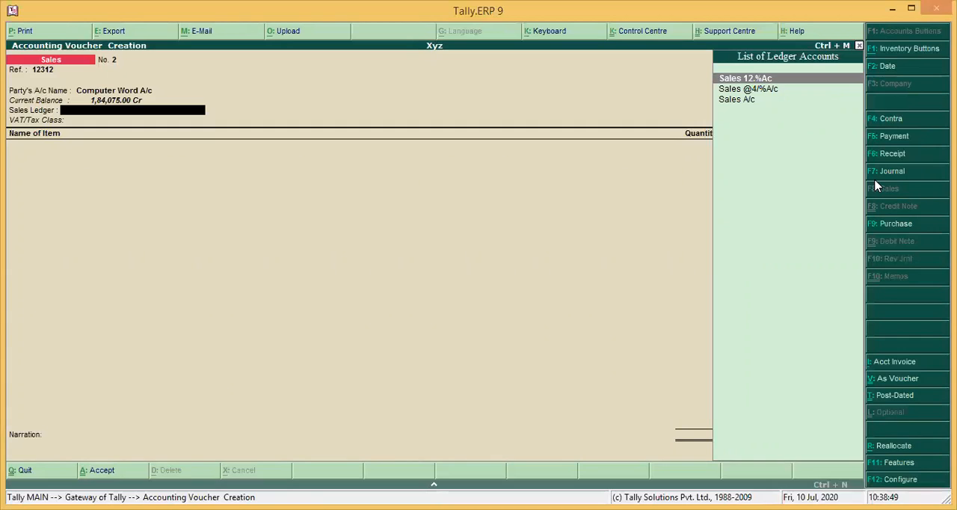
pyautogui.press('Return')
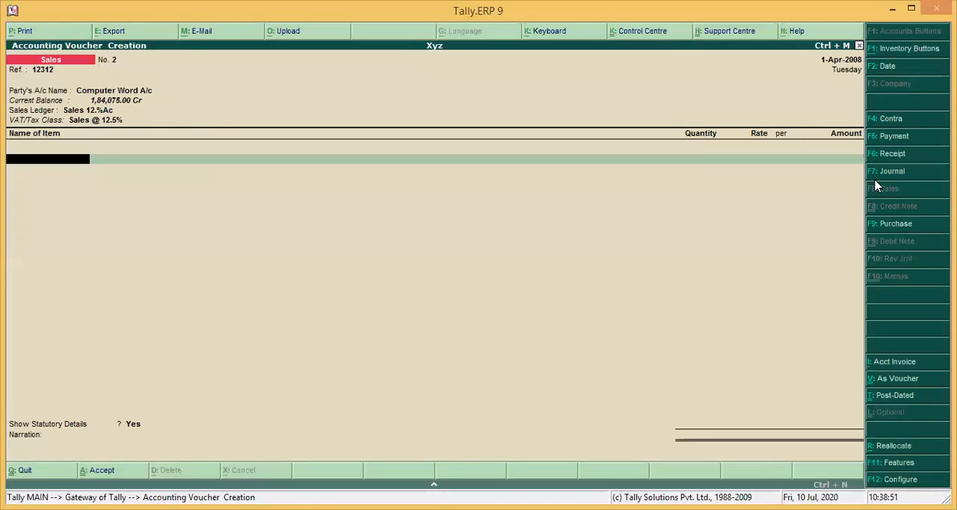
# Add the item Std 1 Gujrati to the sales voucher with quantity 200, accepting its default rate
pyautogui.press('Down')
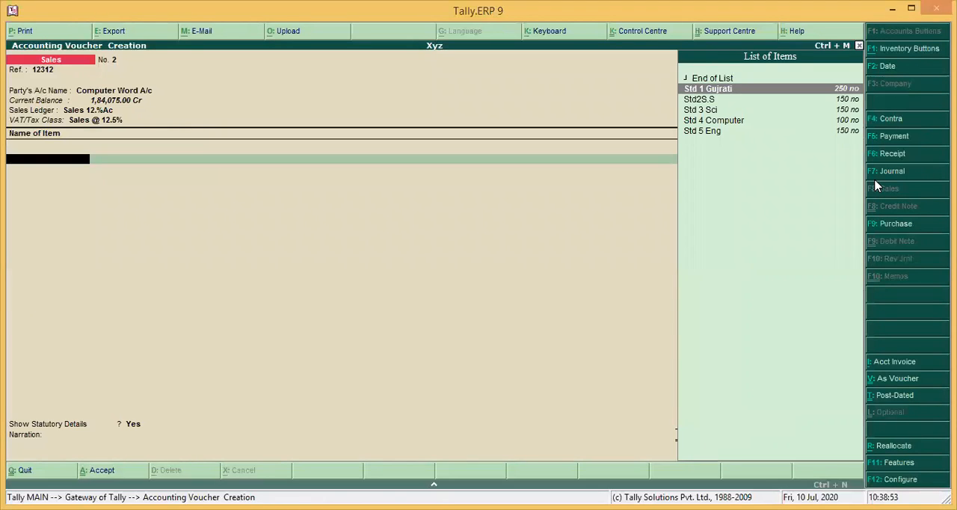
pyautogui.press('Return')
pyautogui.write('200')
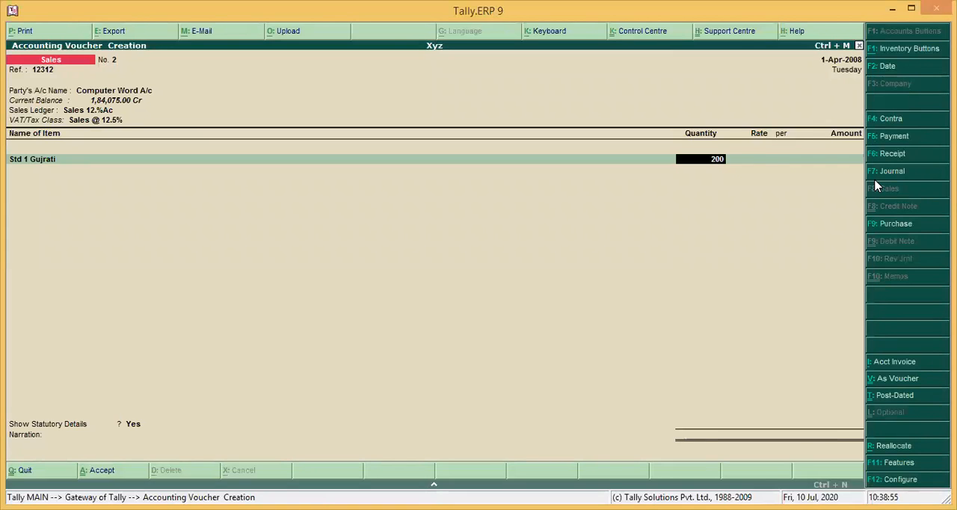
pyautogui.press('Return')
pyautogui.press('Return')
pyautogui.press('Return')
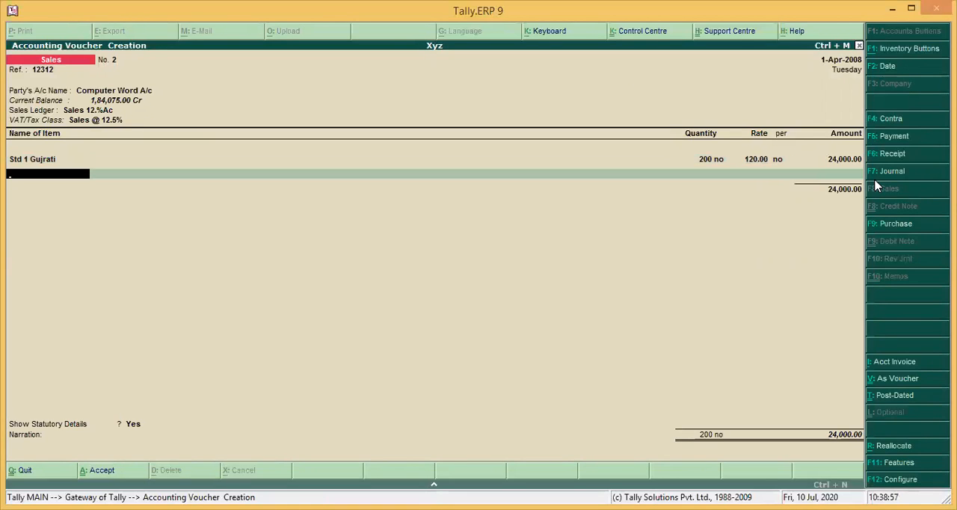
# Add the item Std2S.S to the sales voucher with quantity 200, accepting its default rate
pyautogui.write('S')
pyautogui.press('Down')
pyautogui.press('Down')
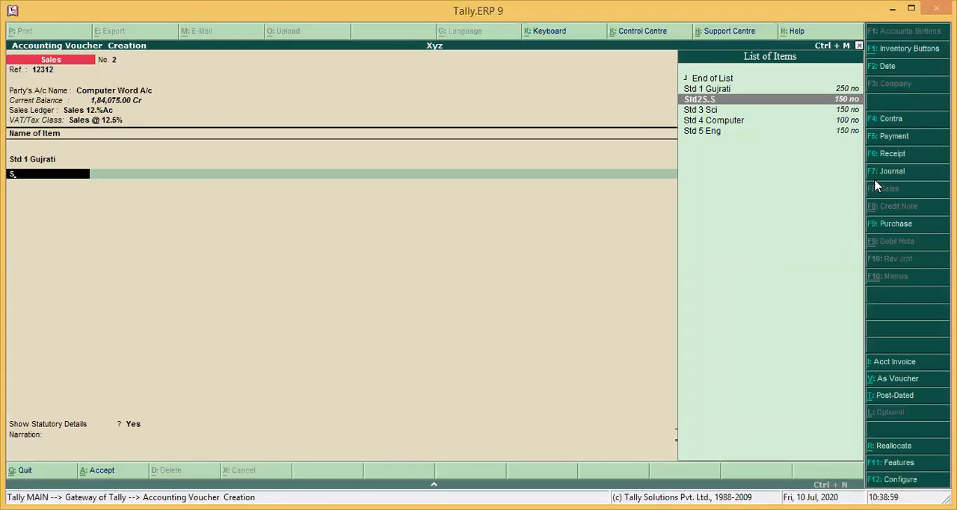
pyautogui.press('Return')
pyautogui.write('200')
pyautogui.press('Return')
pyautogui.press('Return')
pyautogui.press('Return')
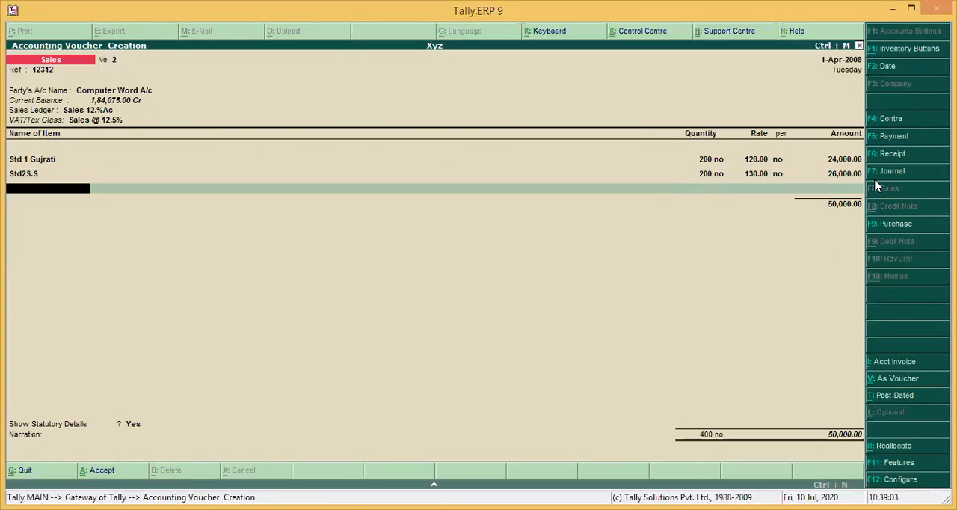
# Add the item Std 3 Sci to the sales voucher with quantity 200 at a rate of 150
pyautogui.write('S')
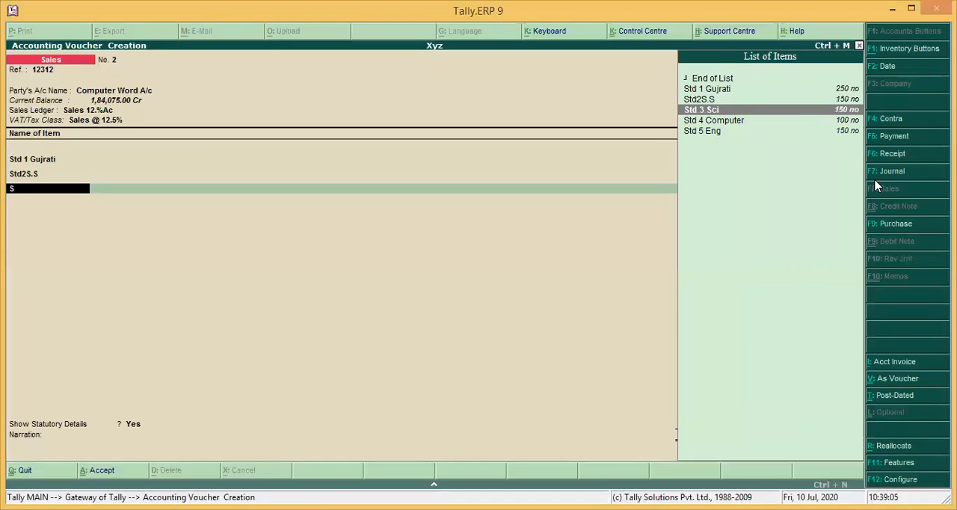
pyautogui.press('Return')
pyautogui.write('200')
pyautogui.press('Return')
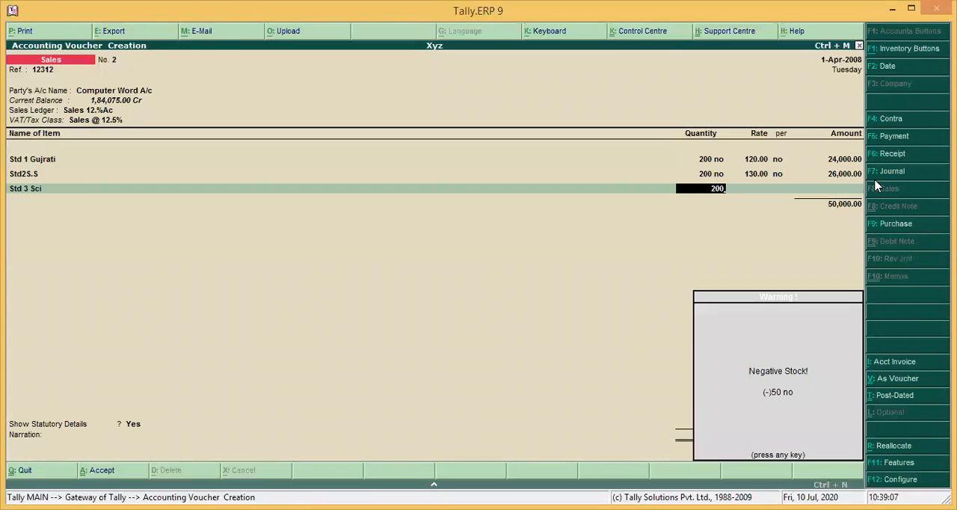
pyautogui.write('150')
pyautogui.press('Return')
pyautogui.press('Return')
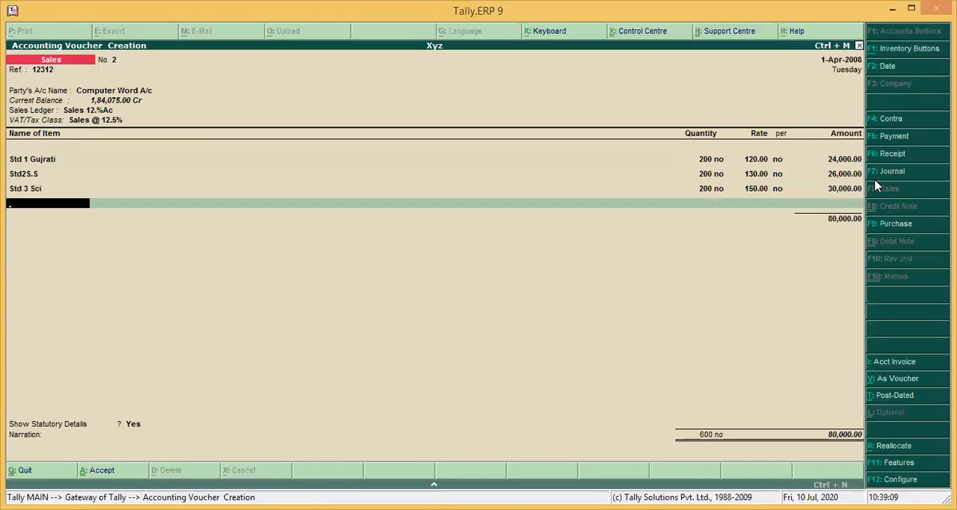
# Add the item Std 4 Computer to the sales voucher with quantity 200, accepting its default rate
pyautogui.write('S')
pyautogui.press('Down')
pyautogui.press('Down')
pyautogui.press('Down')
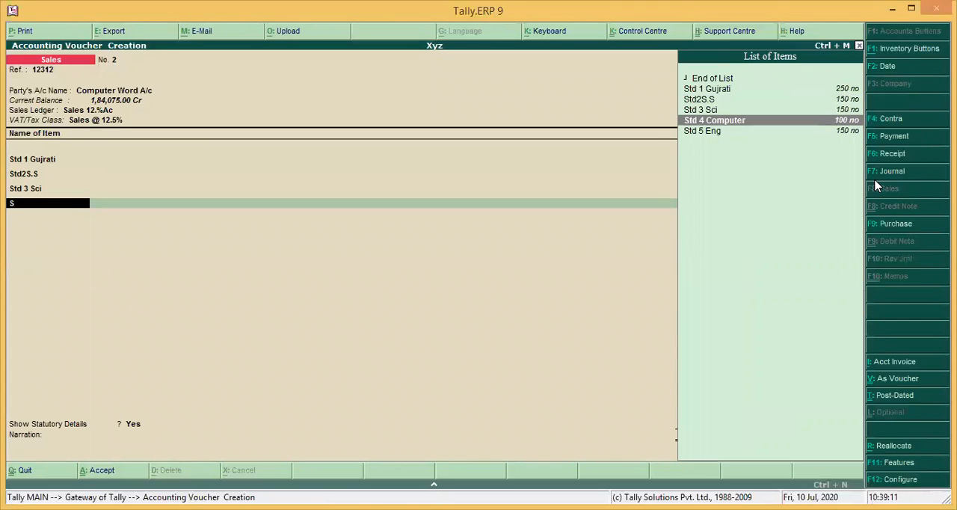
pyautogui.press('Return')
pyautogui.write('200 no')
pyautogui.press('Return')
pyautogui.press('Return')
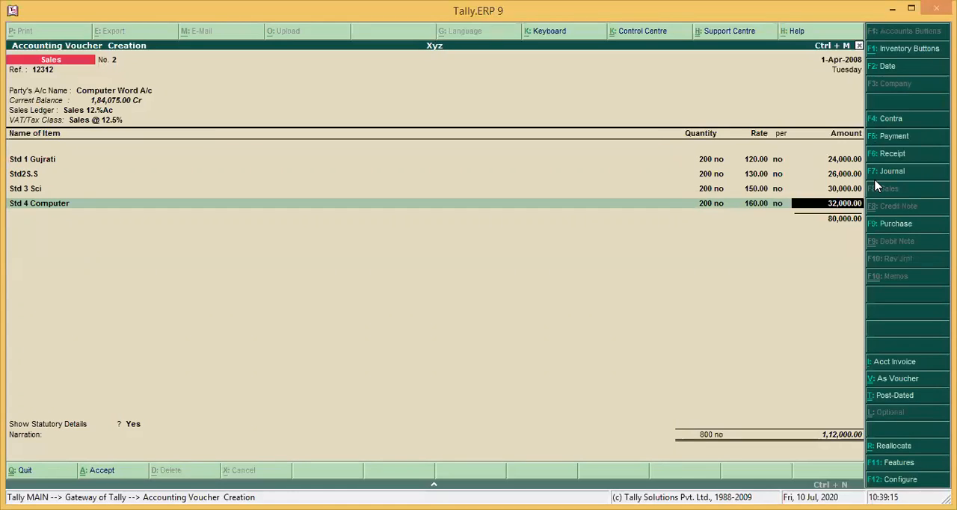
pyautogui.press('Return')
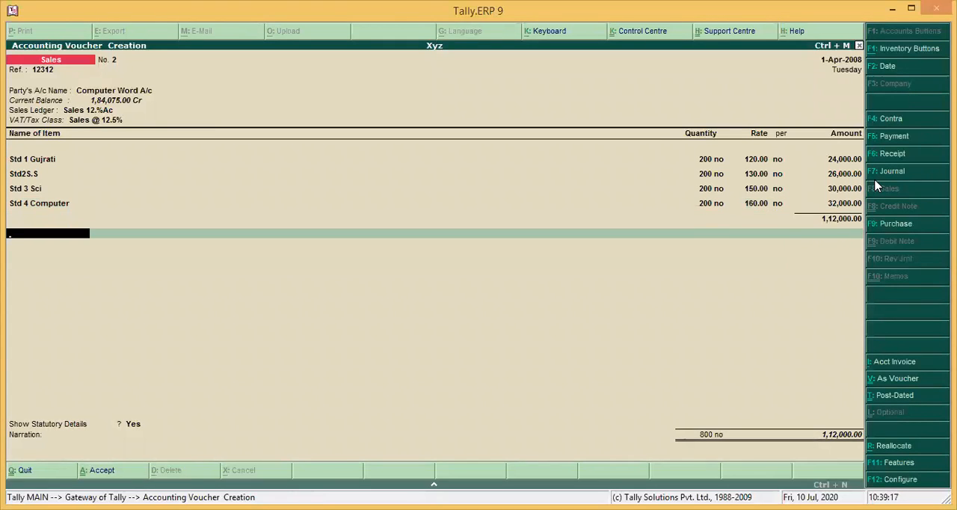
# Add Input 12.5 A/c as the tax line below the four items, accepting its calculated amount
pyautogui.press('Return')
pyautogui.press('Down')
pyautogui.press('Down')
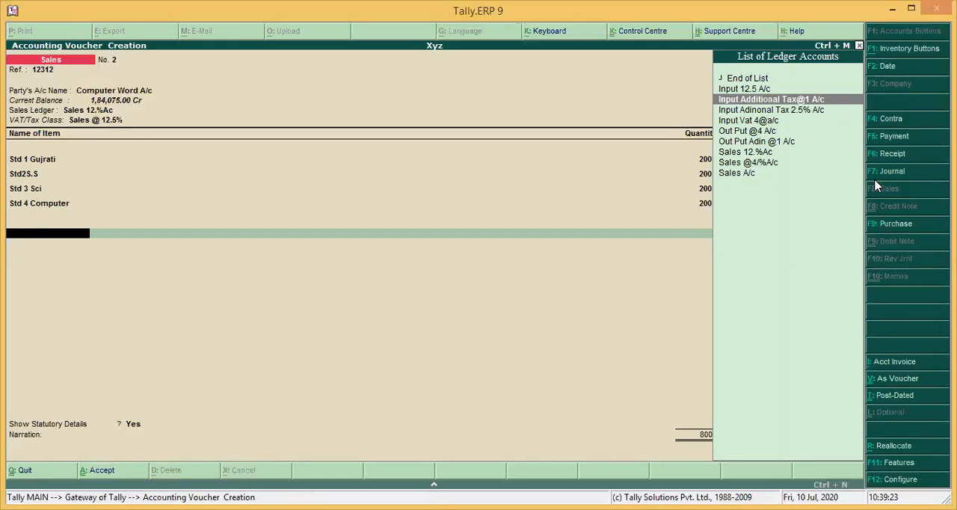
pyautogui.press('Down')
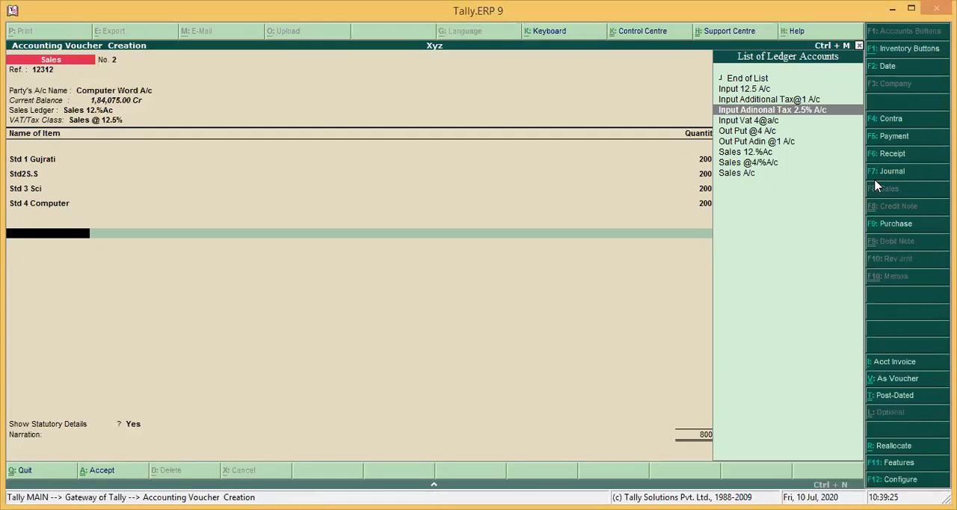
pyautogui.press('Up')
pyautogui.press('Up')
pyautogui.press('Return')
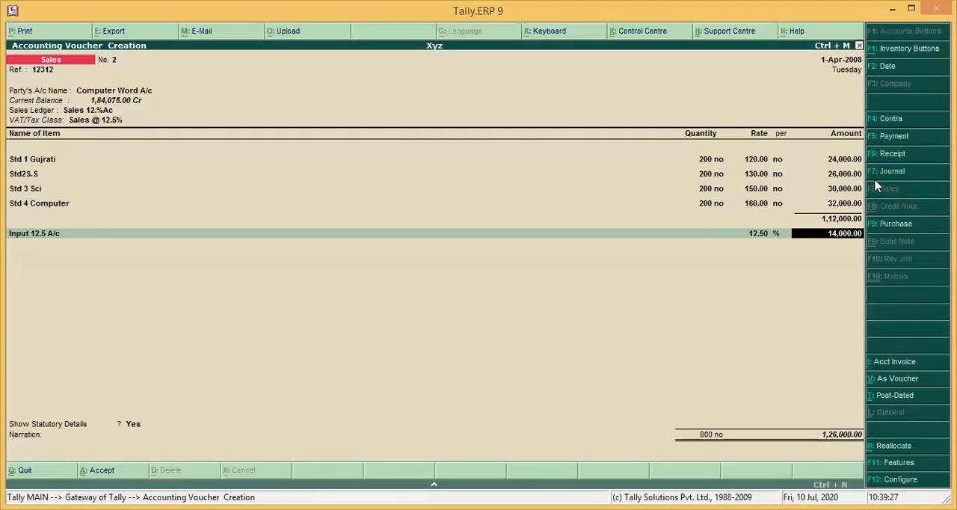
pyautogui.press('Return')
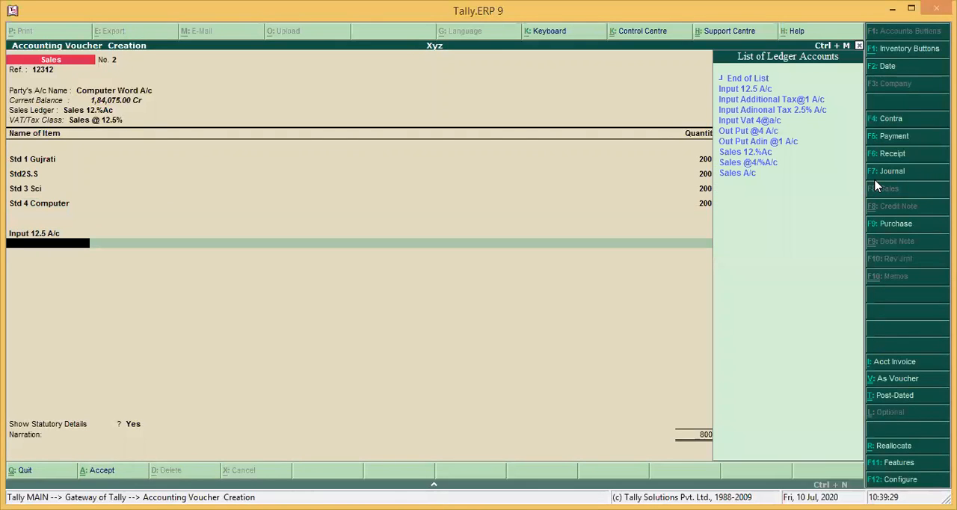
# Add Input Adinonal Tax 2.5% A/c as the second tax line, leaving its amount blank
pyautogui.press('Down')
pyautogui.press('Down')
pyautogui.press('Down')
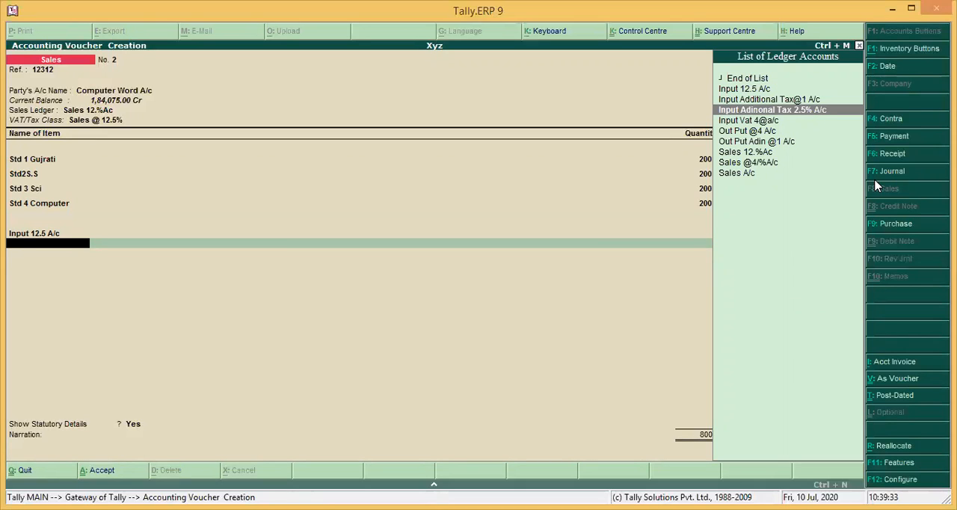
pyautogui.press('Return')
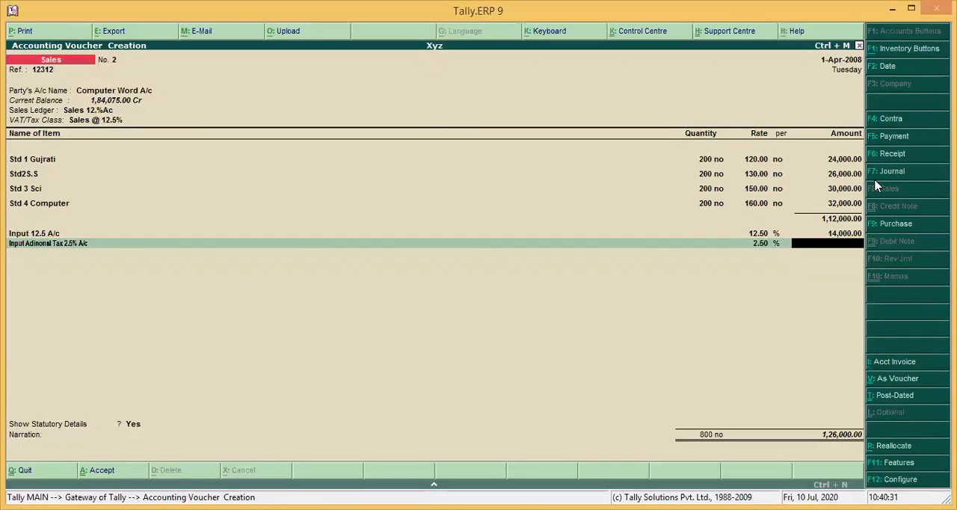
pyautogui.press('Return')
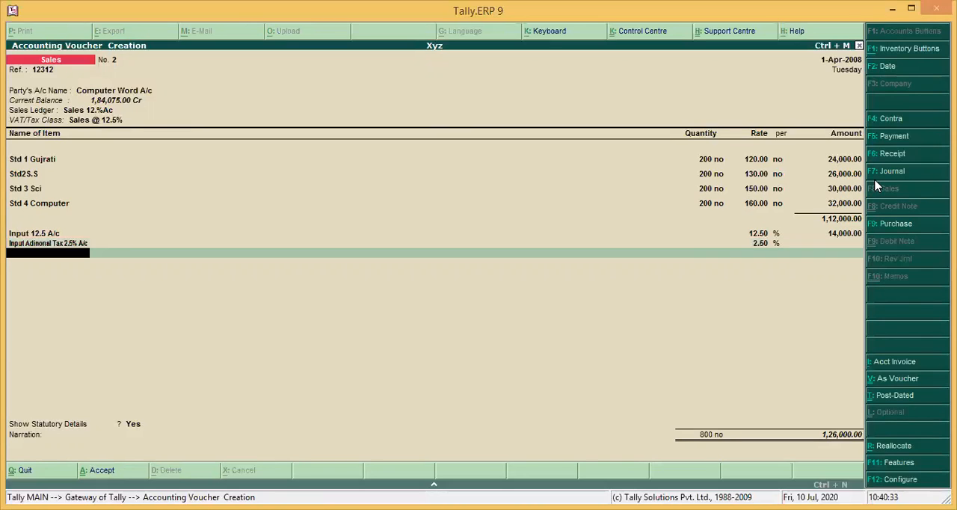
# Go back to the Input Adinonal Tax 2.5% A/c line and enter 600 as its amount
pyautogui.press('BackSpace')
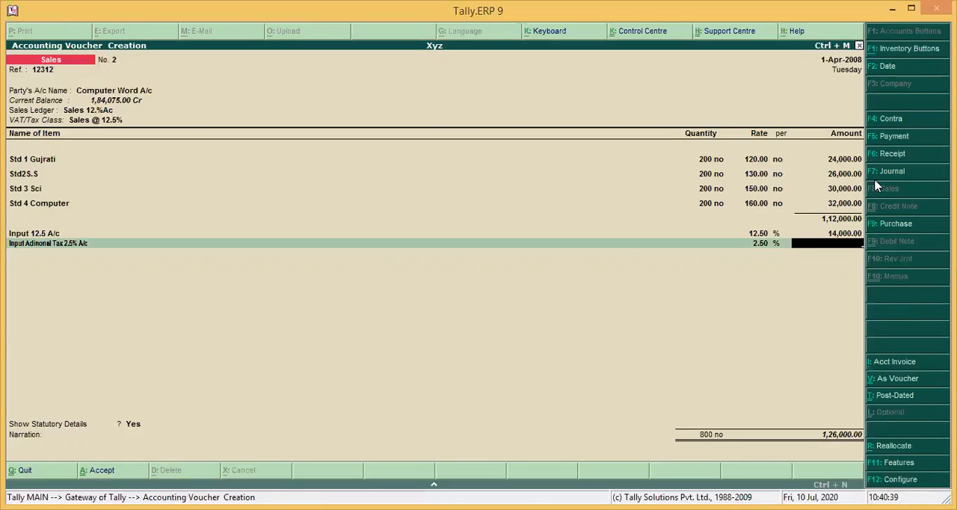
pyautogui.write('6')
pyautogui.write('00')
pyautogui.press('Return')
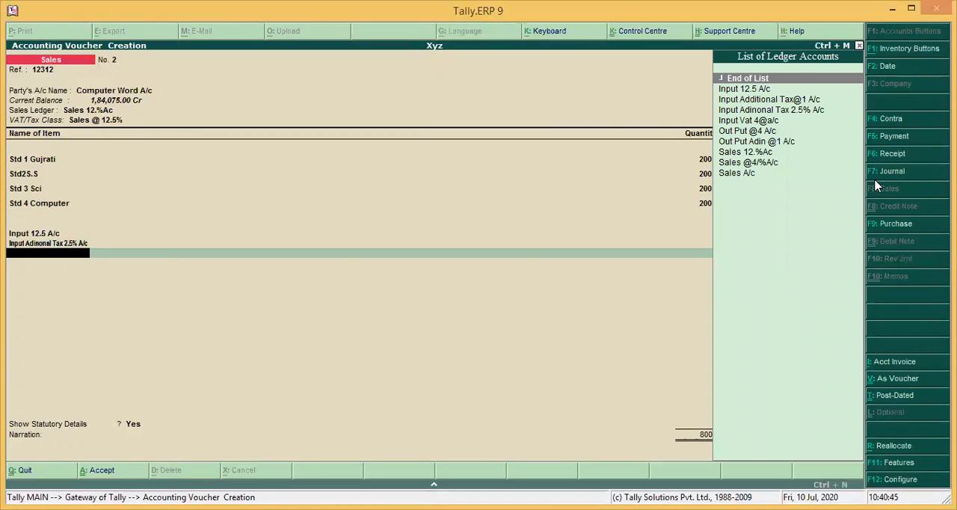
# End the tax lines, keep the default statutory details with the VAT values as calculated, and save the sales voucher
pyautogui.press('Return')
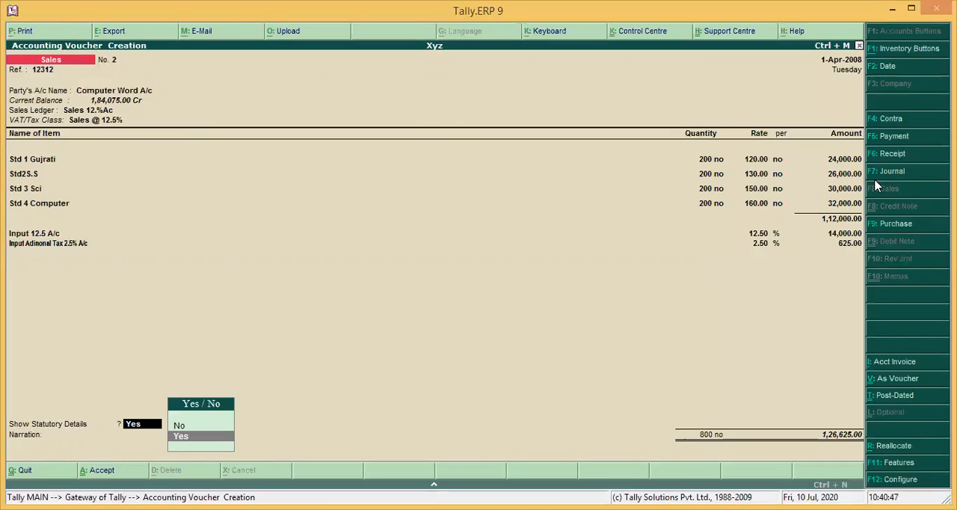
pyautogui.press('Return')
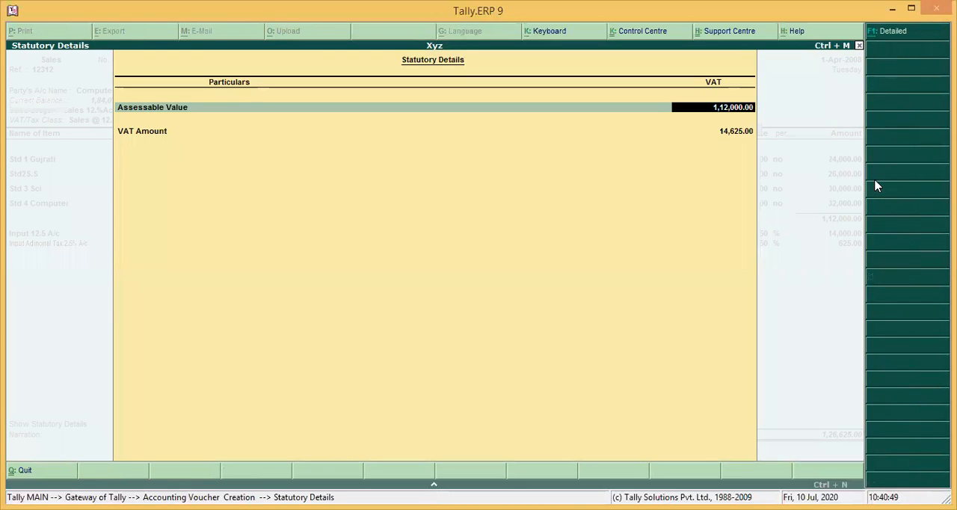
pyautogui.press('Return')
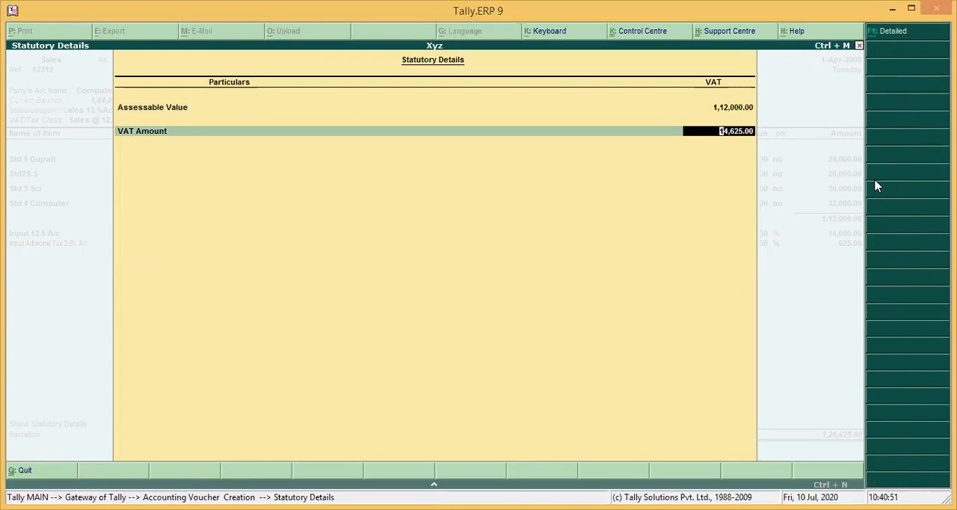
pyautogui.press('Return')
pyautogui.press('Return')
pyautogui.press('Return')
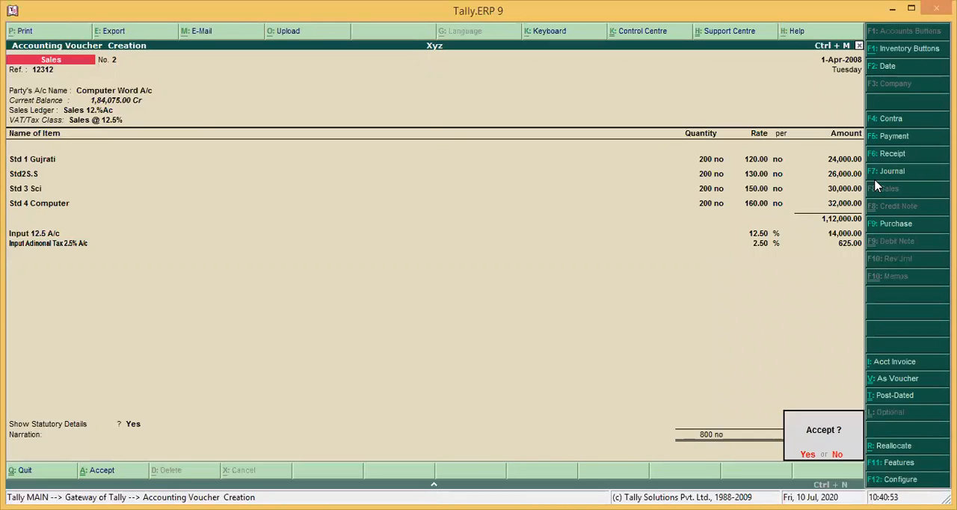
pyautogui.press('Return')
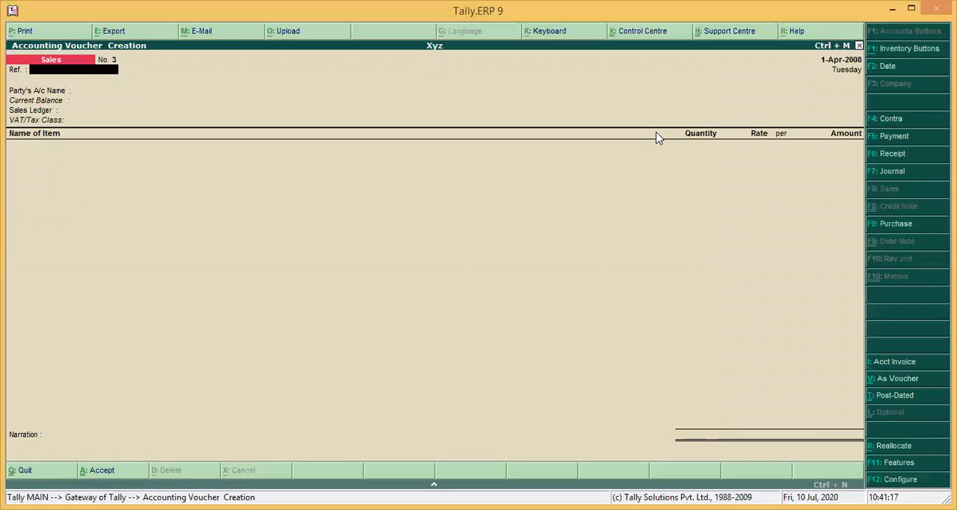
# Start a sales voucher with reference 123 for Computer Word A/c, using sales ledger Sales 12.%Ac and VAT class Sales @ 12.5%
pyautogui.write('123')
pyautogui.press('Return')
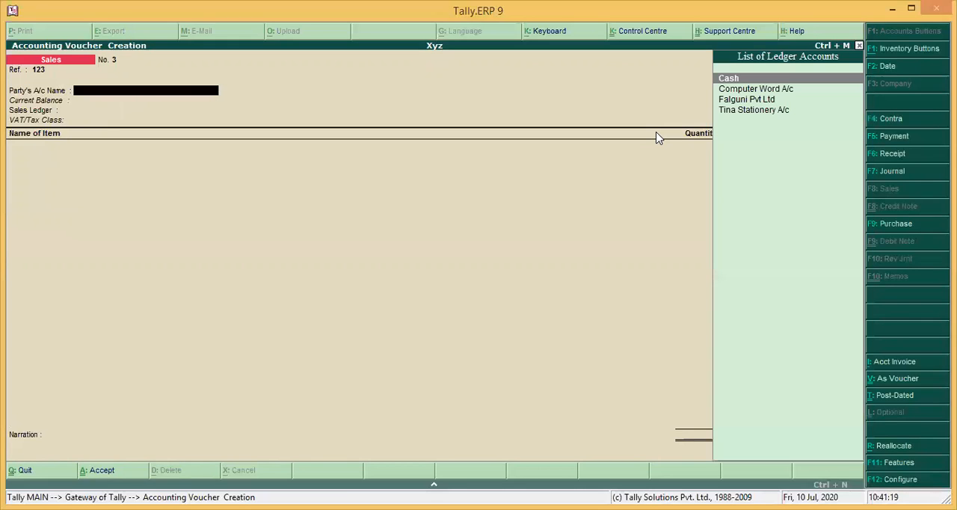
pyautogui.press('Down')
pyautogui.press('Return')
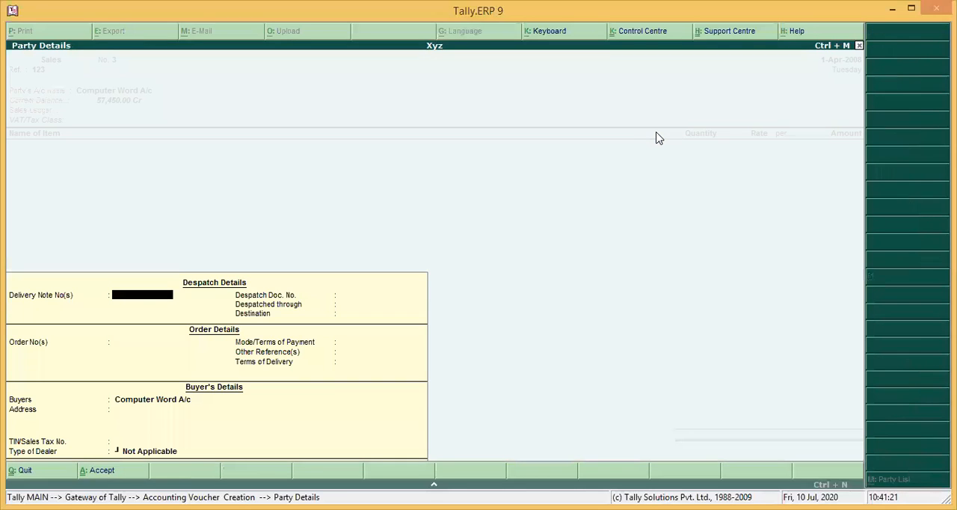
pyautogui.press('Return')
pyautogui.press('Return')
pyautogui.press('Return')
pyautogui.press('Return')
pyautogui.press('Return')
pyautogui.press('Return')
pyautogui.press('Return')
pyautogui.press('Return')
pyautogui.press('Return')
pyautogui.press('Return')
pyautogui.press('Return')
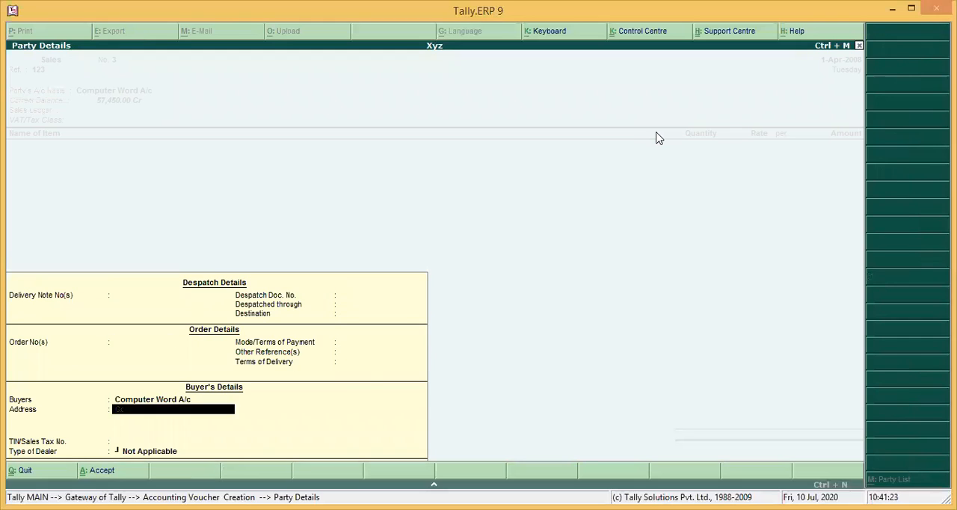
pyautogui.press('Return')
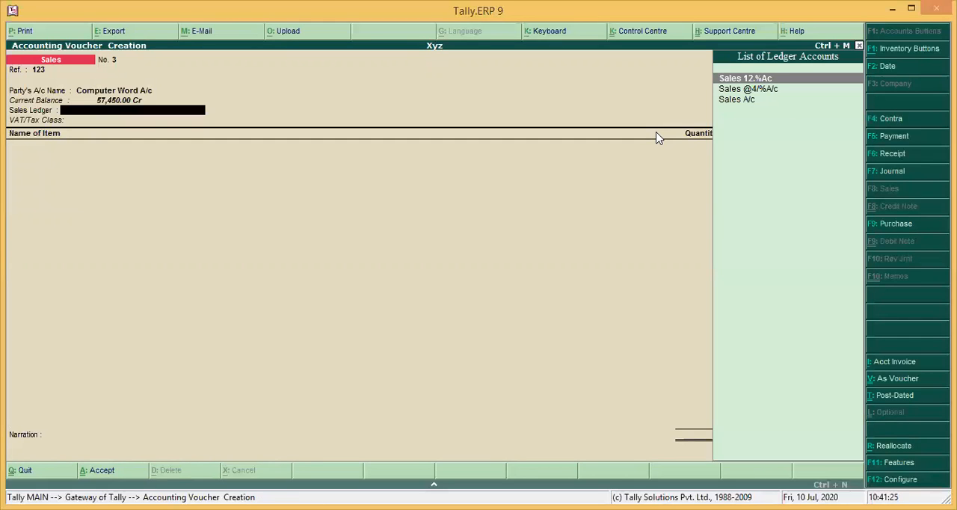
pyautogui.press('Return')
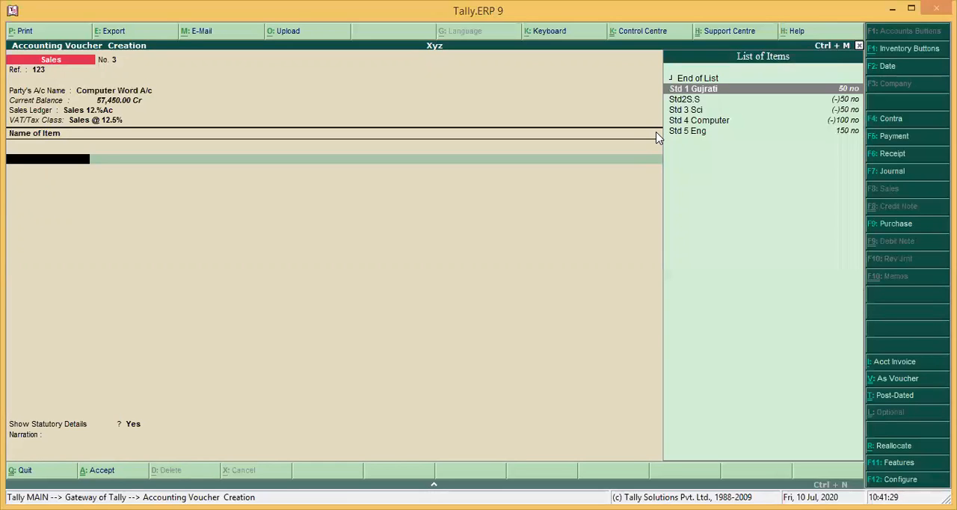
# Add the item Std 1 Gujrati to the sales voucher with quantity 120, accepting its default rate
pyautogui.press('Return')
pyautogui.write('120')
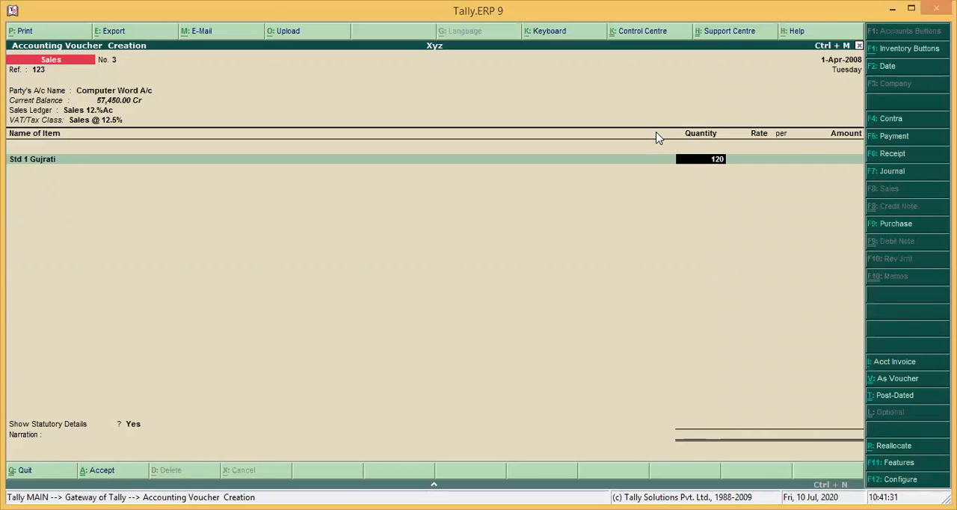
pyautogui.press('Return')
pyautogui.press('Return')
pyautogui.press('Return')
# Add the item Std2S.S to the sales voucher with quantity 120, accepting its default rate
pyautogui.press('Return')
pyautogui.write('S')
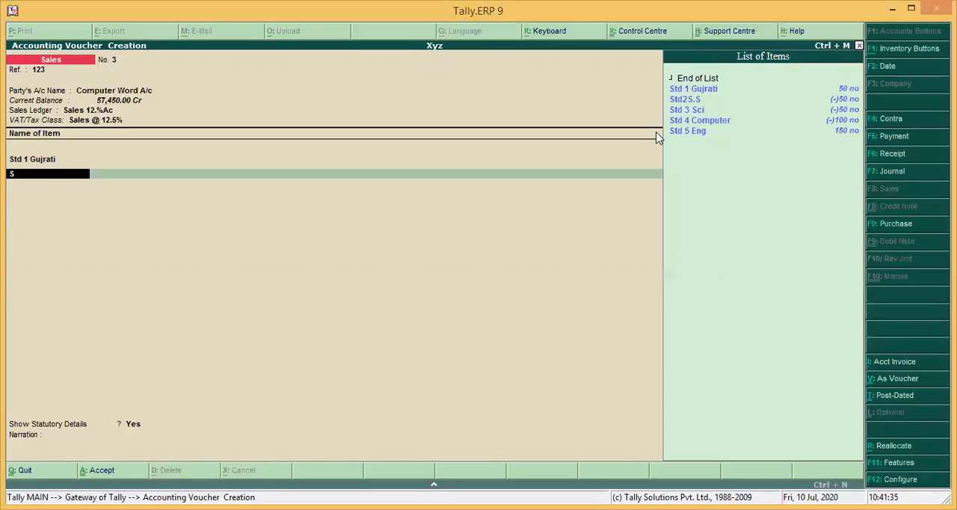
pyautogui.press('Down')
pyautogui.press('Down')
pyautogui.write('.')
pyautogui.press('Up')
pyautogui.press('Up')
pyautogui.press('Up')
pyautogui.press('Up')
pyautogui.press('Return')
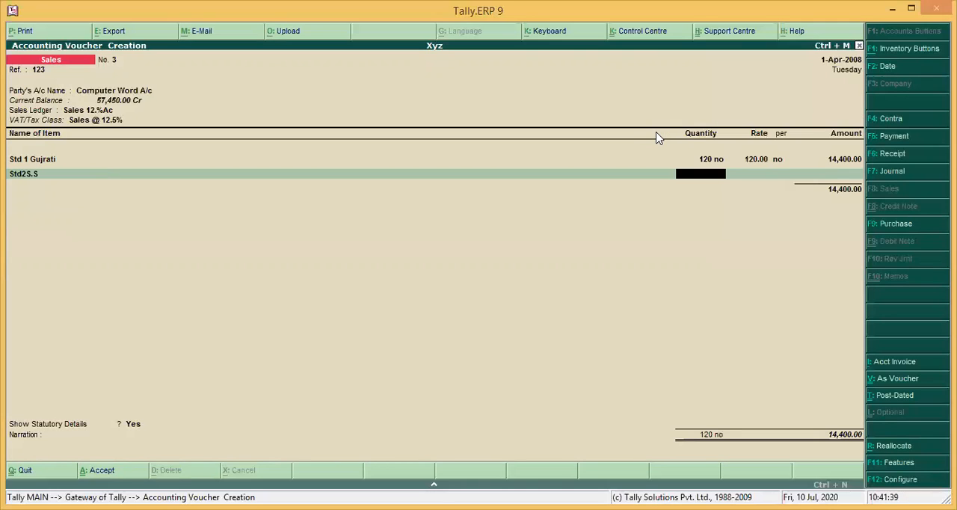
pyautogui.write('120')
pyautogui.press('Return')
pyautogui.press('Return')
pyautogui.press('Return')
pyautogui.press('Return')
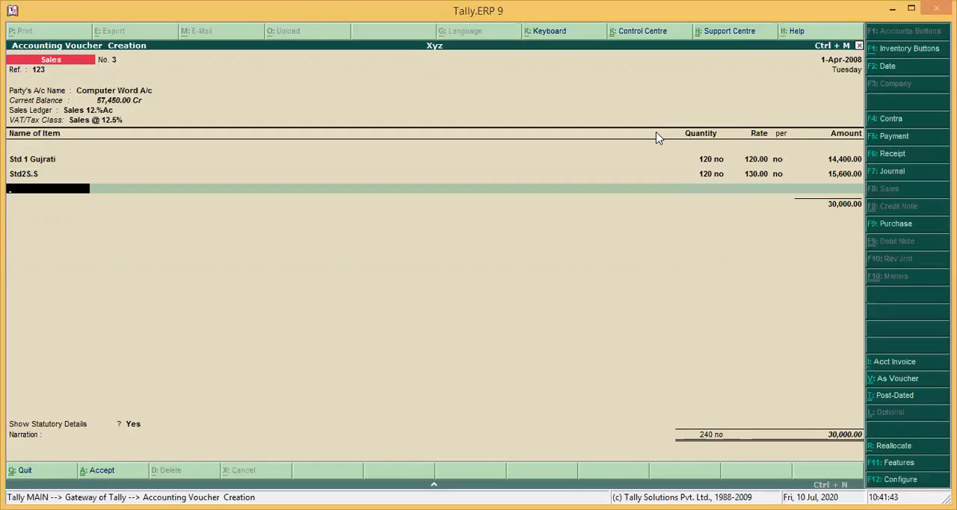
# Add the item Std 3 Sci to the sales voucher with quantity 150, accepting its default rate
pyautogui.write('Std')
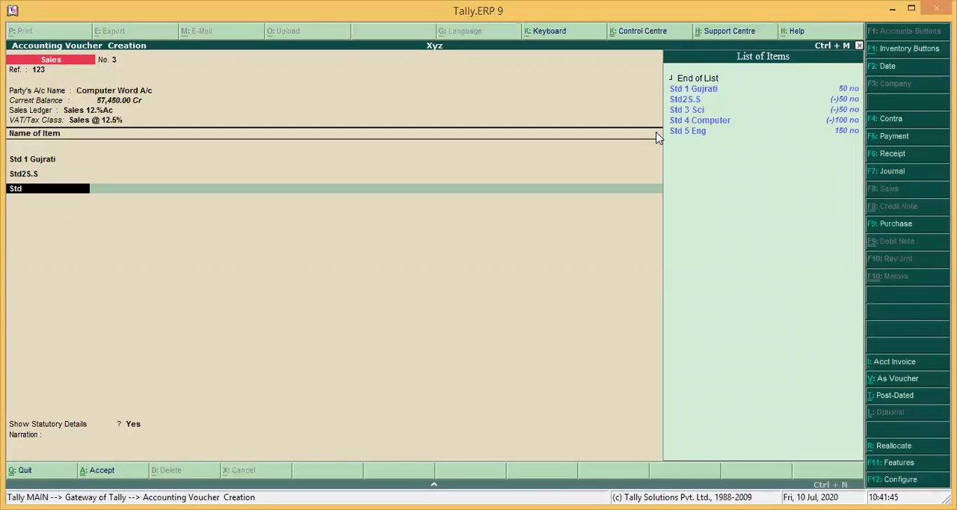
pyautogui.press('Down')
pyautogui.press('Return')
pyautogui.write('15')
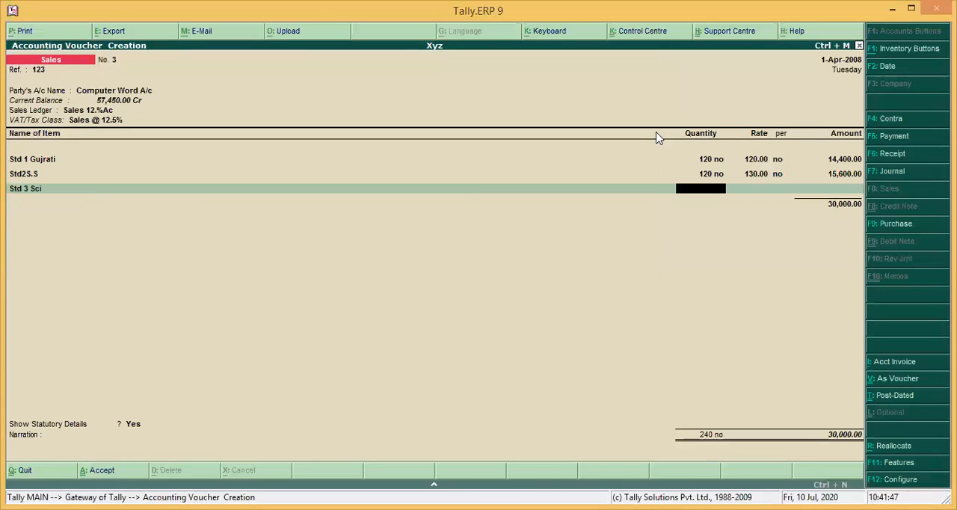
pyautogui.write('0')
pyautogui.press('Return')
pyautogui.press('Return')
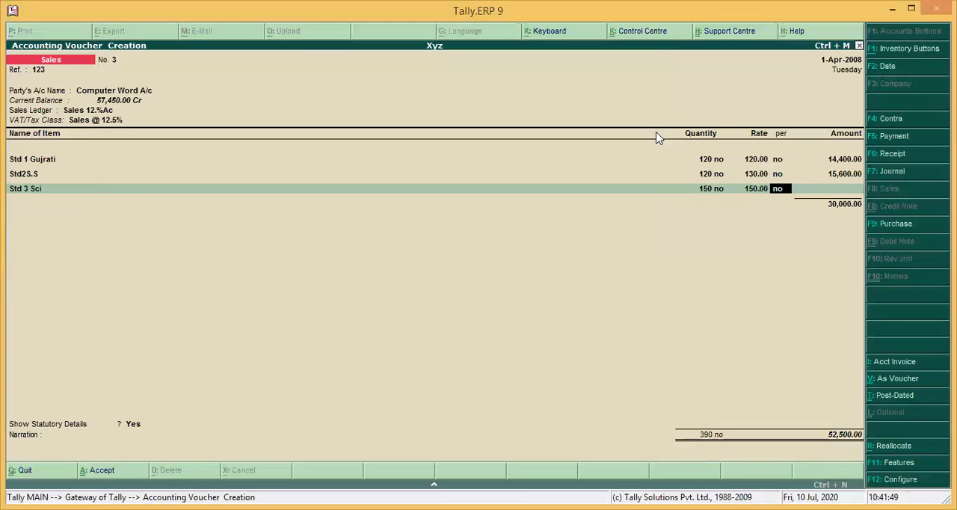
pyautogui.press('Return')
pyautogui.press('Return')
# Add the item Std 4 Computer to the sales voucher with quantity 200, accepting its default rate
pyautogui.write('S')
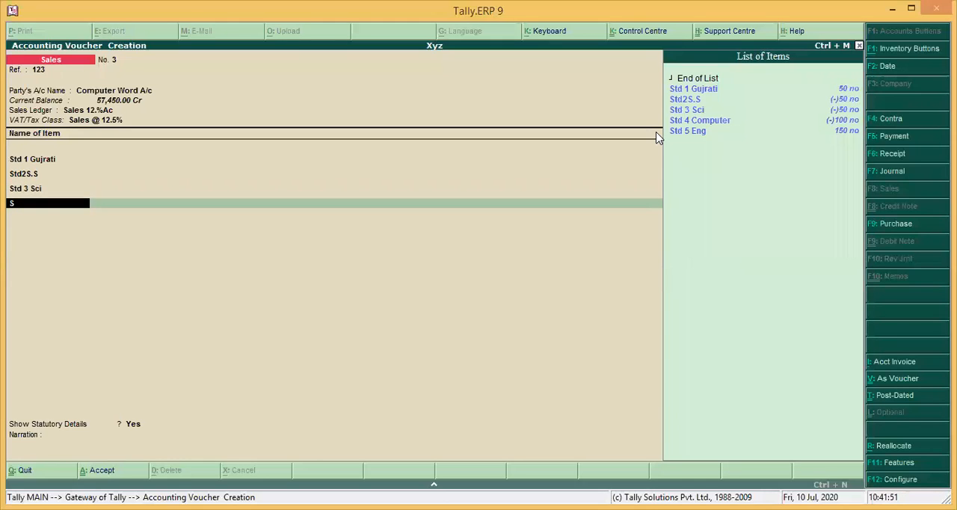
pyautogui.press('Down')
pyautogui.press('Down')
pyautogui.press('Down')
pyautogui.press('Down')
pyautogui.press('Return')
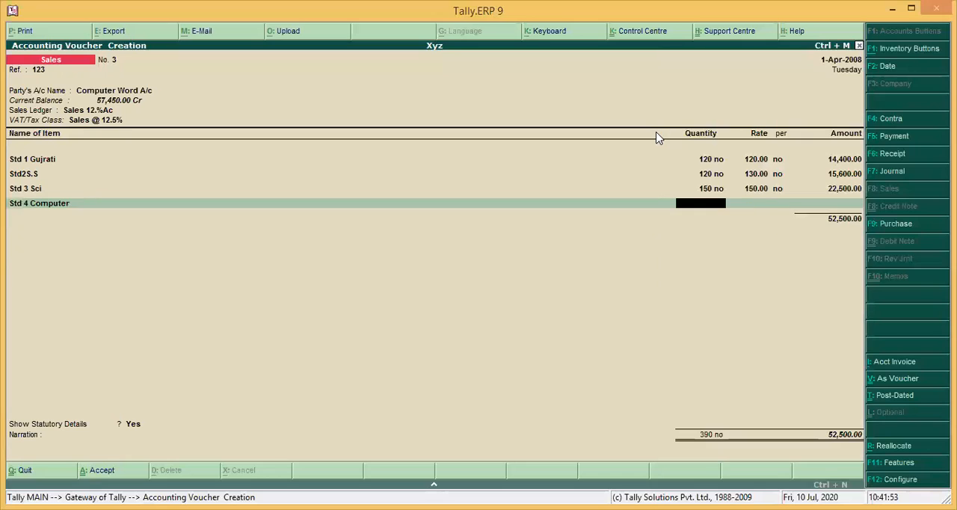
pyautogui.write('200')
pyautogui.press('Return')
# End the item list and try Sales 12.%Ac as the ledger line below the four items, leaving its rate blank
pyautogui.press('Return')
pyautogui.press('Return')
pyautogui.press('Return')
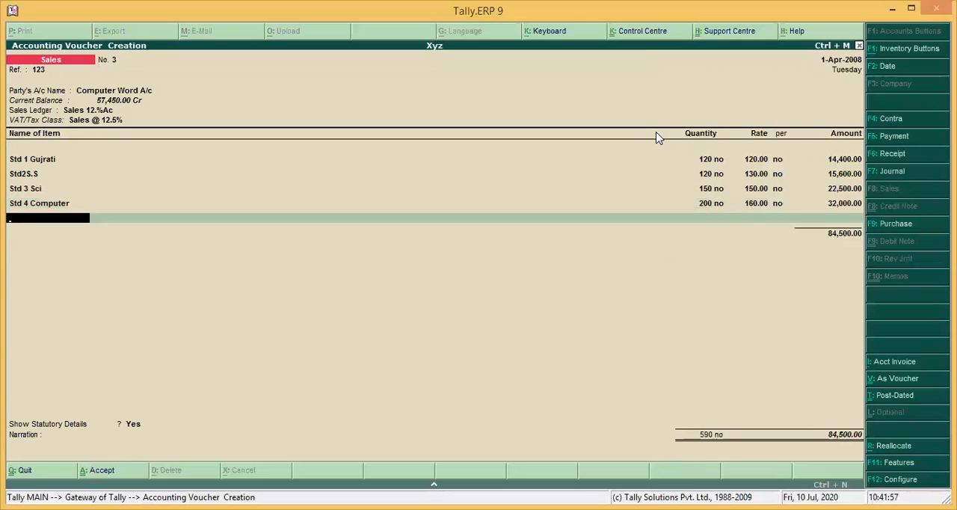
pyautogui.press('Return')
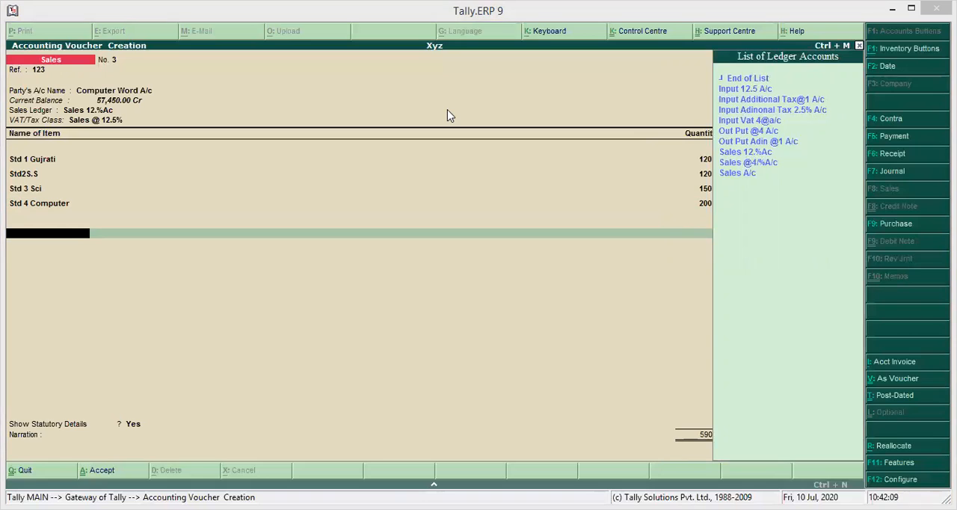
pyautogui.click(579, 131)
pyautogui.press('Down')
pyautogui.press('Down')
pyautogui.press('Down')
pyautogui.press('Down')
pyautogui.press('Down')
pyautogui.press('Down')
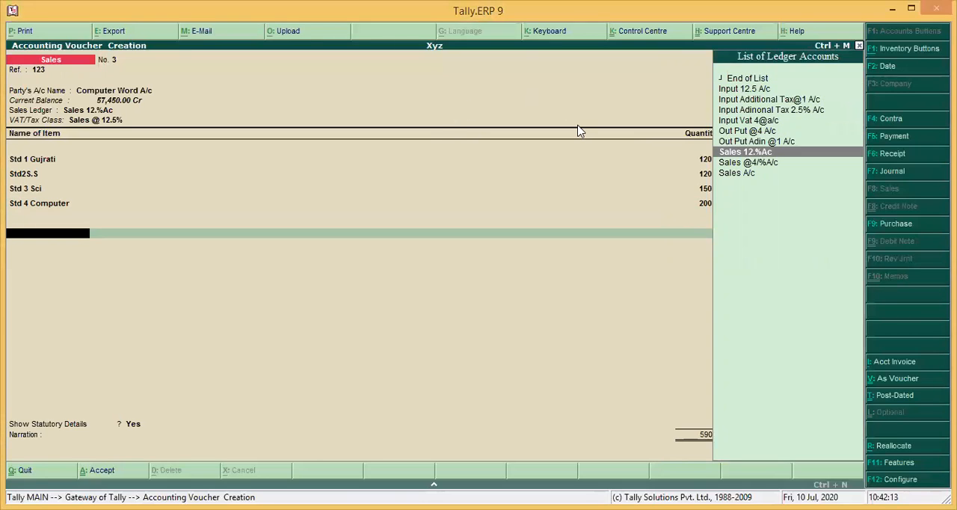
pyautogui.press('Return')
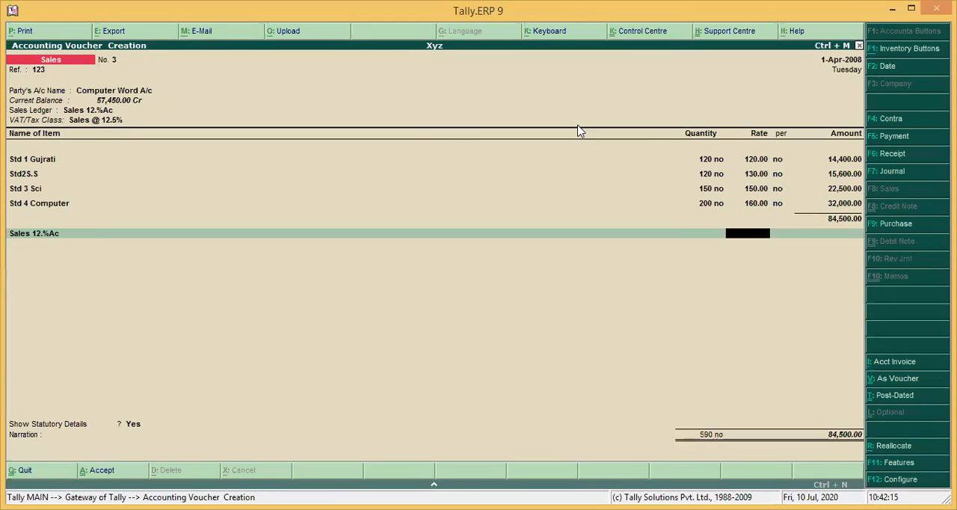
pyautogui.press('Return')
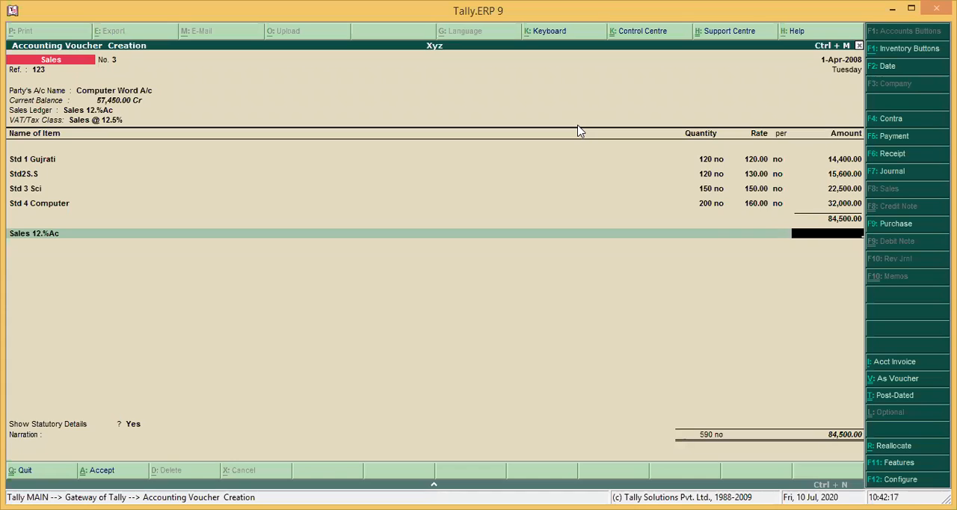
# Go back to the ledger line below the items and abandon the unsaved sales voucher
pyautogui.press('BackSpace')
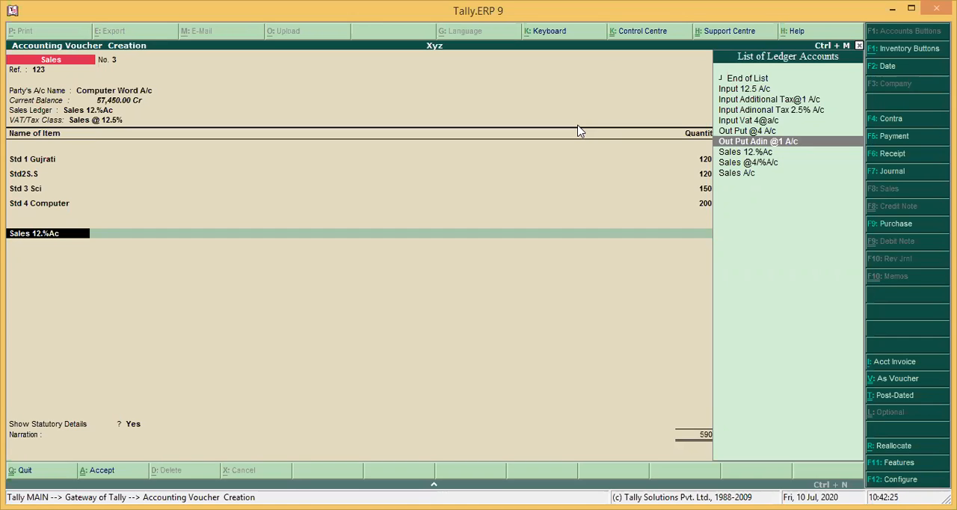
pyautogui.press('Up')
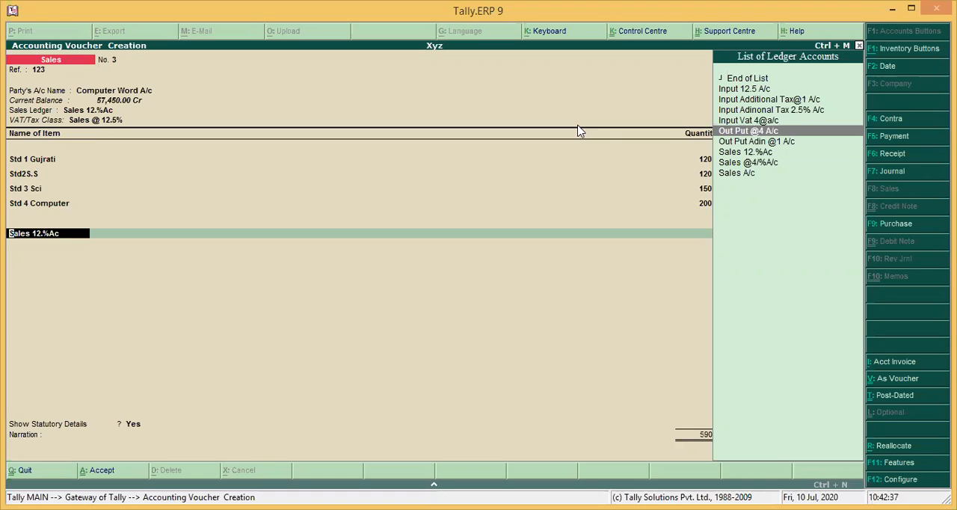
pyautogui.press('BackSpace')
pyautogui.press('Escape')
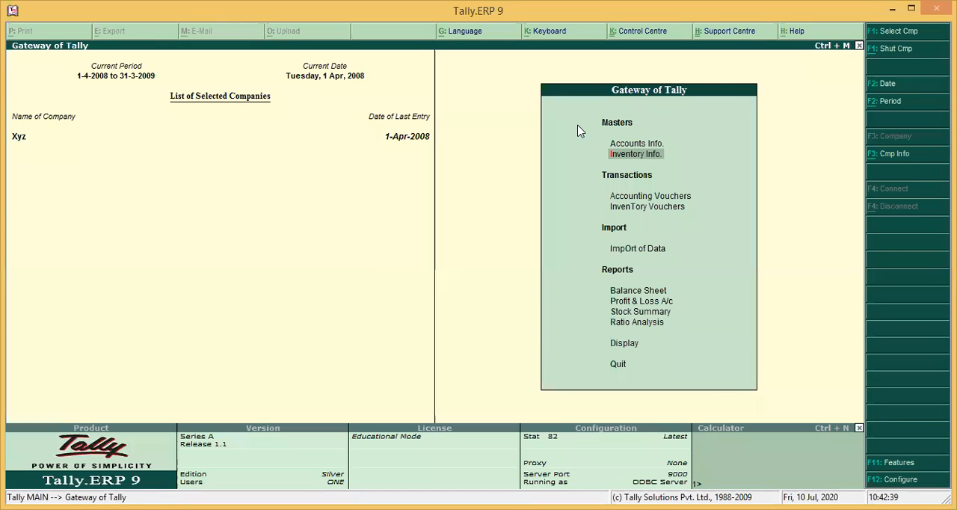
# Examine the company's list of ledgers for existing input and output tax ledgers, leaving all of them unopened
pyautogui.press('Up')
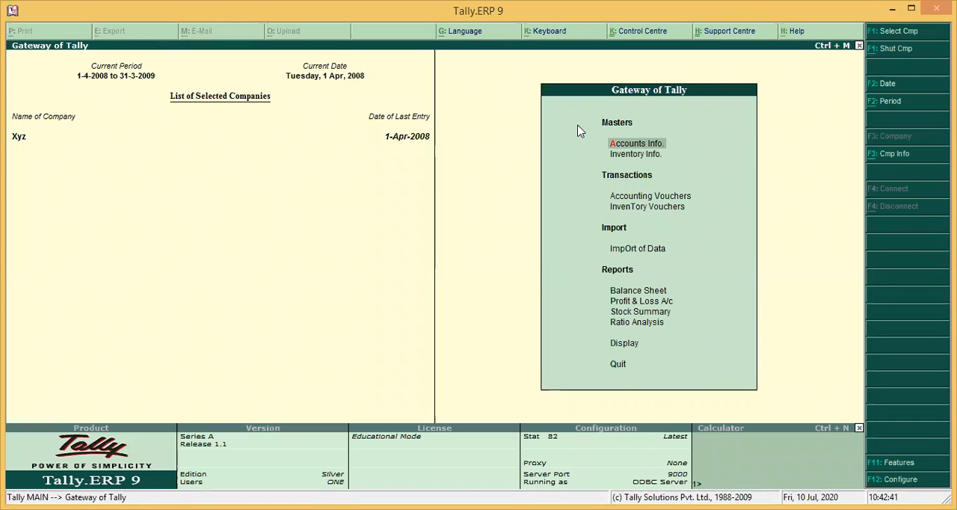
pyautogui.press('i')
pyautogui.press('Escape')
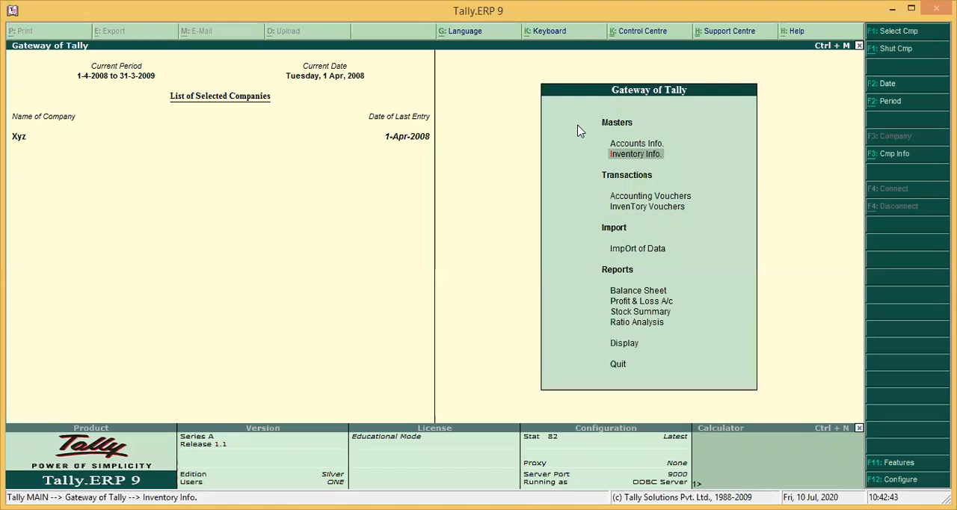
pyautogui.press('a')
pyautogui.press('l')
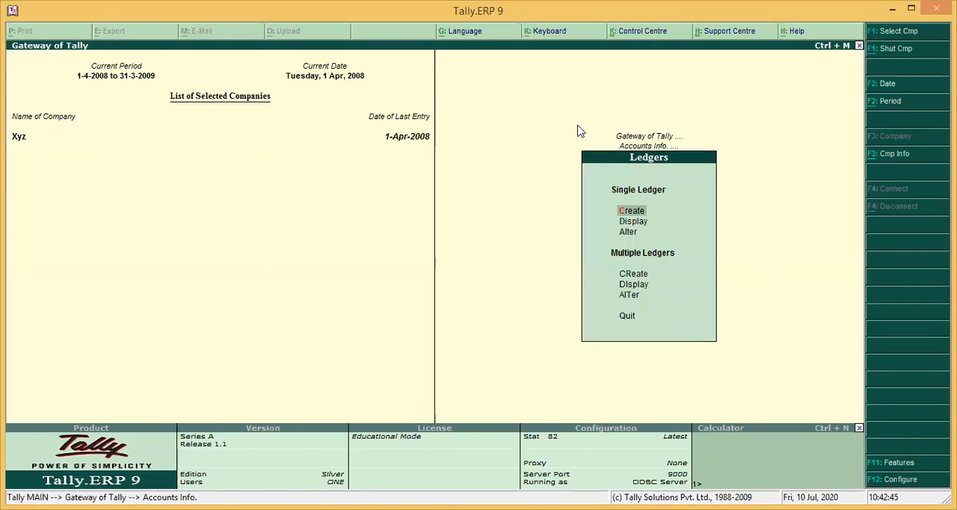
pyautogui.press('a')
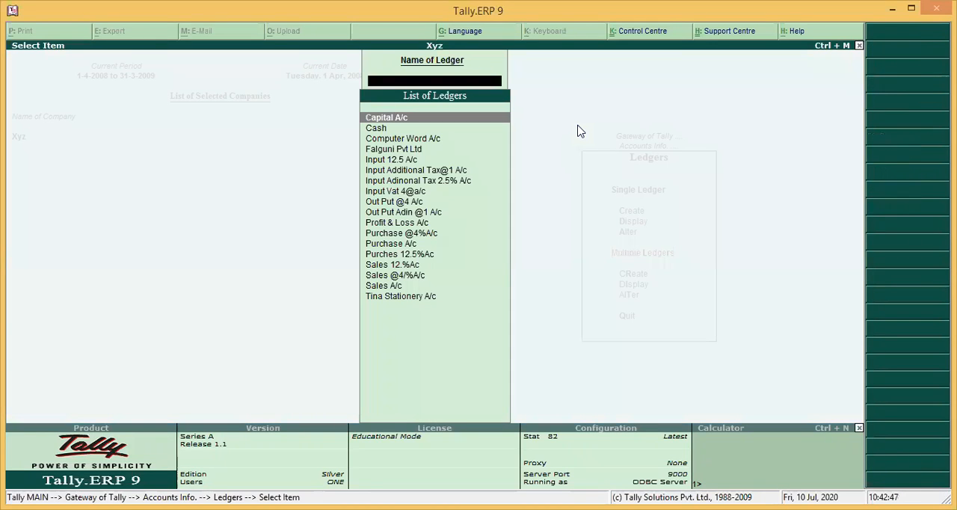
pyautogui.press('Down')
pyautogui.press('Down')
pyautogui.press('Down')
pyautogui.press('Down')
pyautogui.press('Down')
pyautogui.press('Down')
pyautogui.press('Down')
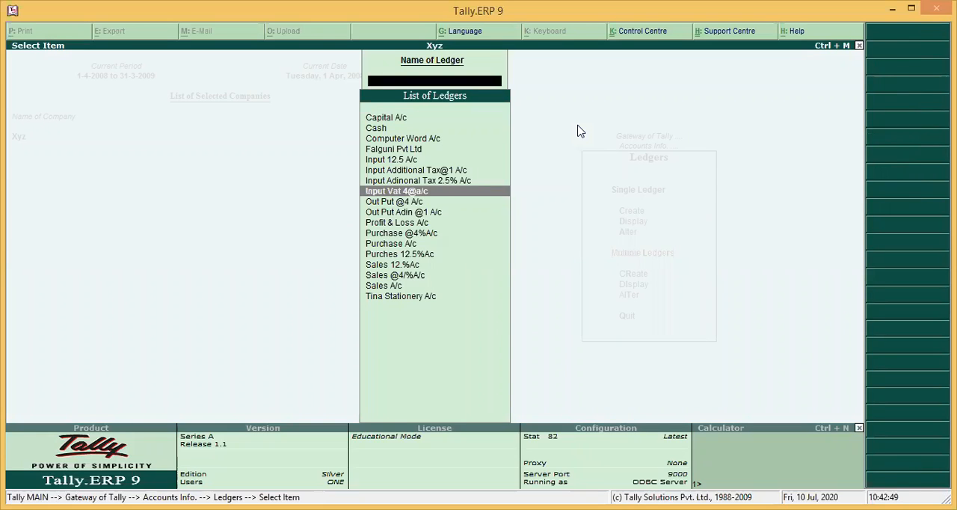
pyautogui.press('Down')
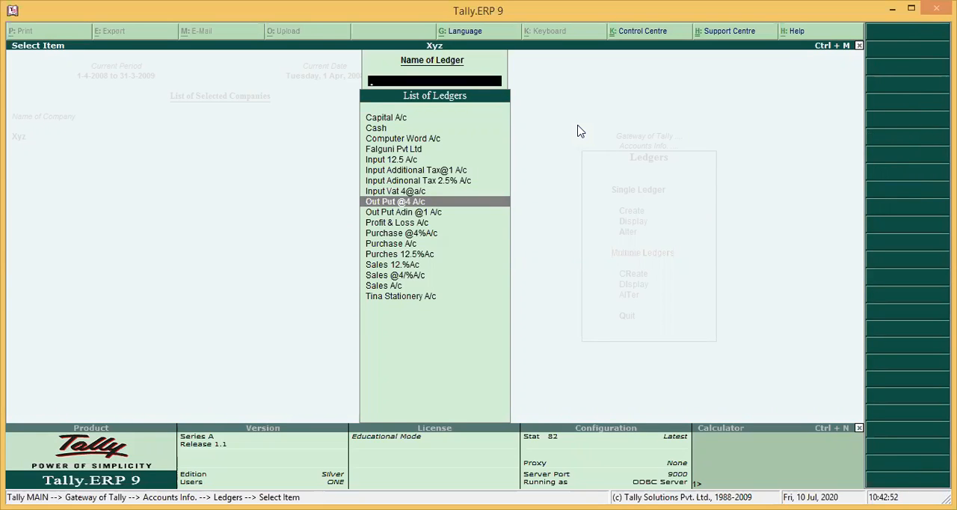
pyautogui.press('Up')
pyautogui.press('Up')
pyautogui.press('Up')
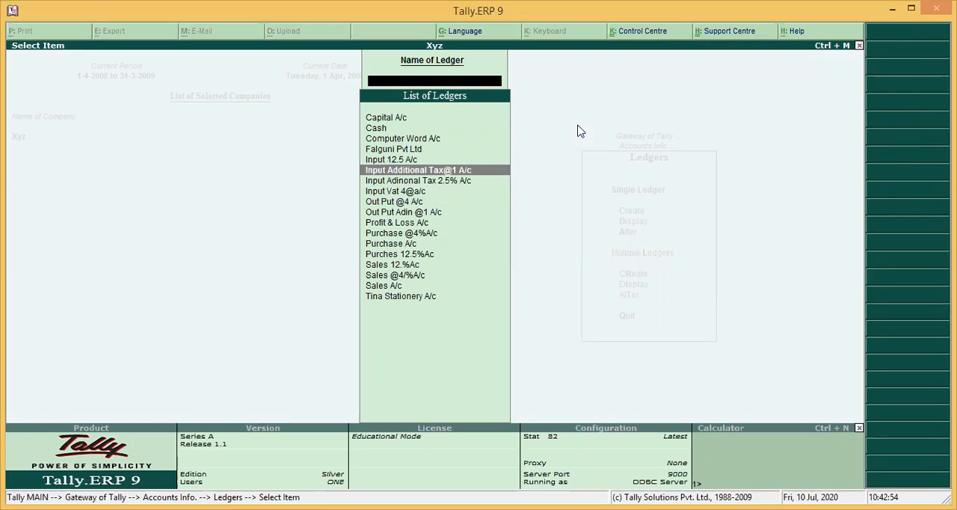
pyautogui.press('Escape')
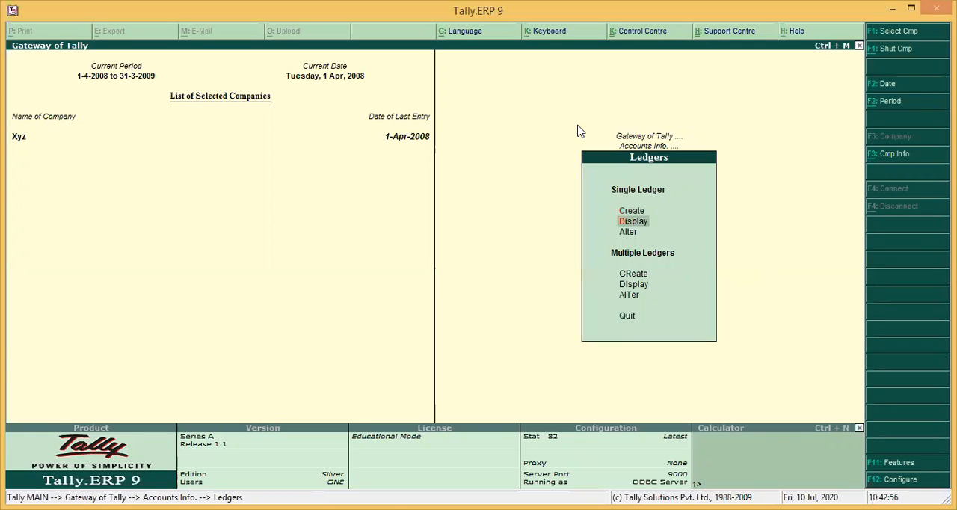
# Open the ledger Input 12.5 A/c for alteration
pyautogui.press('Return')
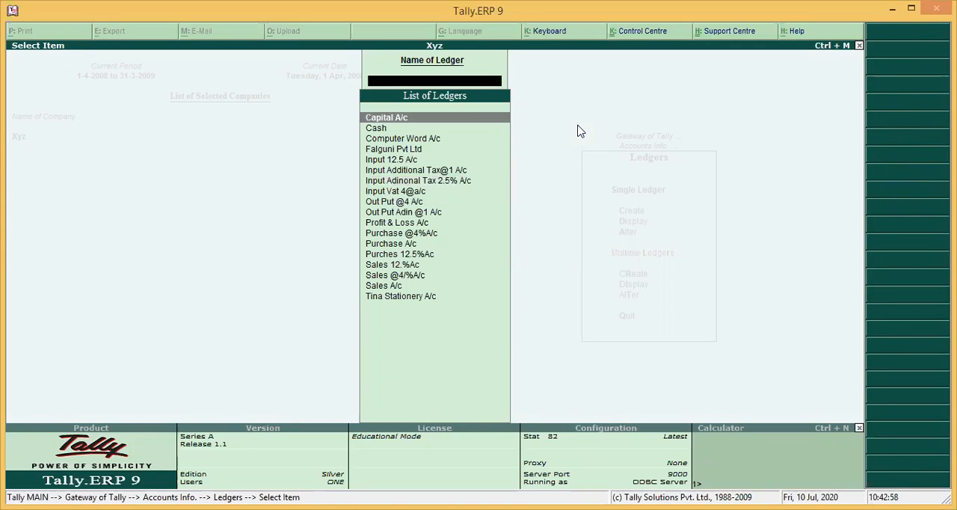
pyautogui.press('Down')
pyautogui.press('Down')
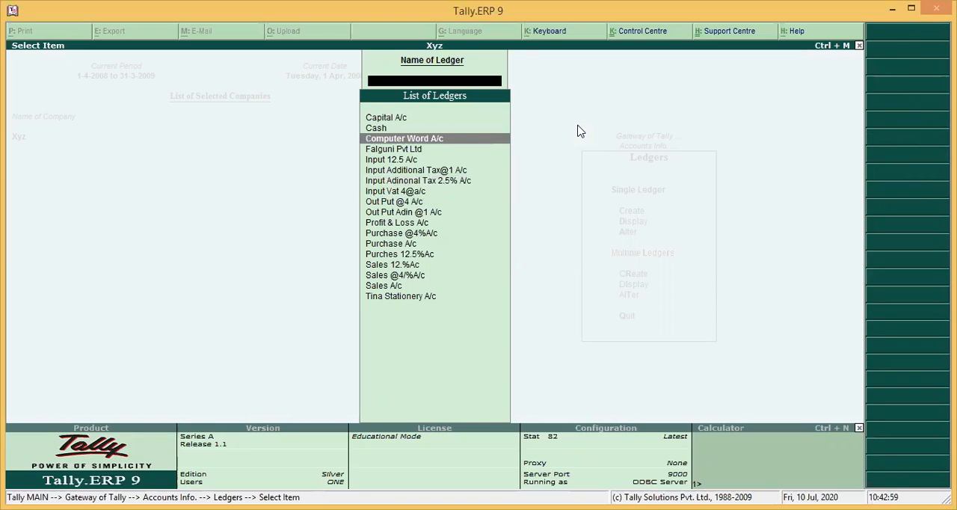
pyautogui.press('Down')
pyautogui.press('Down')
pyautogui.press('Return')
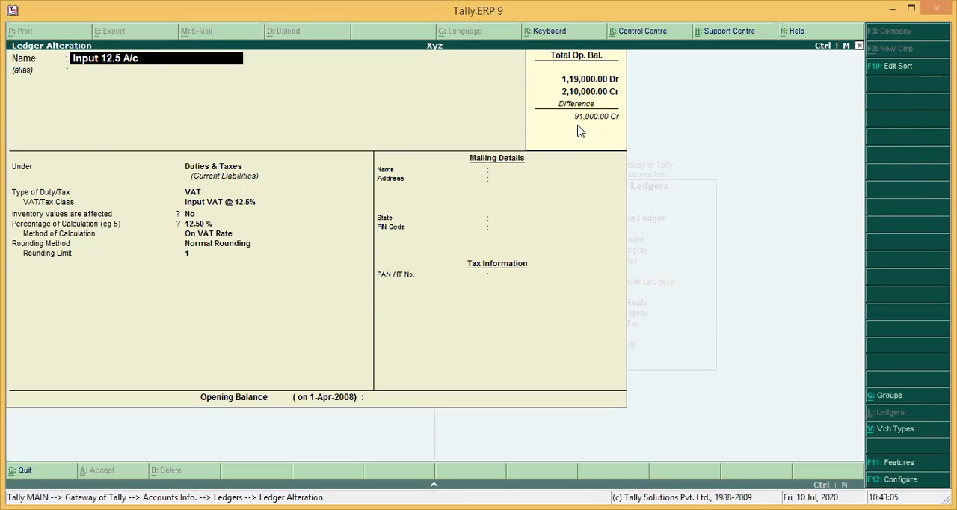
# Rename the ledger Input 12.5 A/c as Out Put 12.5%A/c
pyautogui.press('Delete')
pyautogui.press('Delete')
pyautogui.press('Delete')
pyautogui.press('Delete')
pyautogui.press('Delete')
pyautogui.write('O')
pyautogui.press('Delete')
pyautogui.press('Delete')
pyautogui.write('ut')
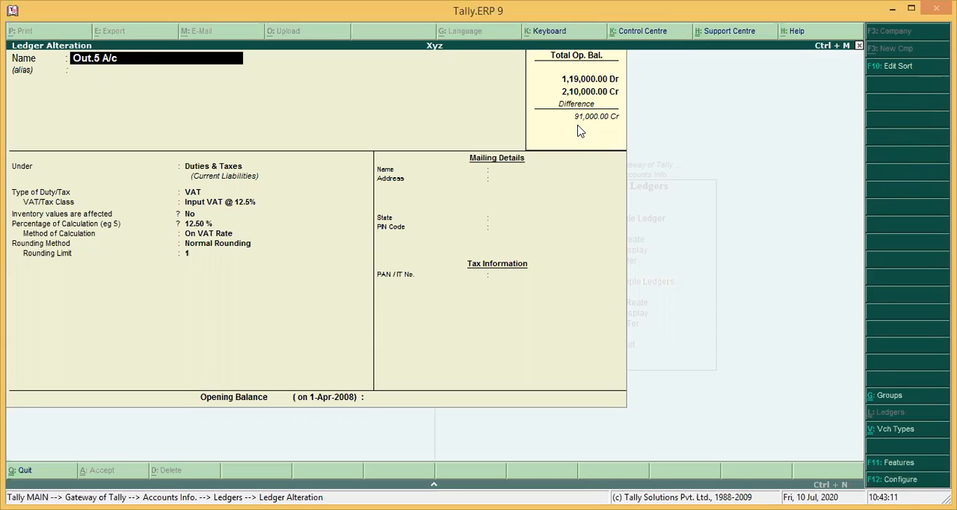
pyautogui.press('BackSpace')
pyautogui.press('Delete')
pyautogui.press('Delete')
pyautogui.write('Pu')
pyautogui.press('Delete')
pyautogui.press('Delete')
pyautogui.write('t')
pyautogui.press('Delete')
pyautogui.write('12.5')
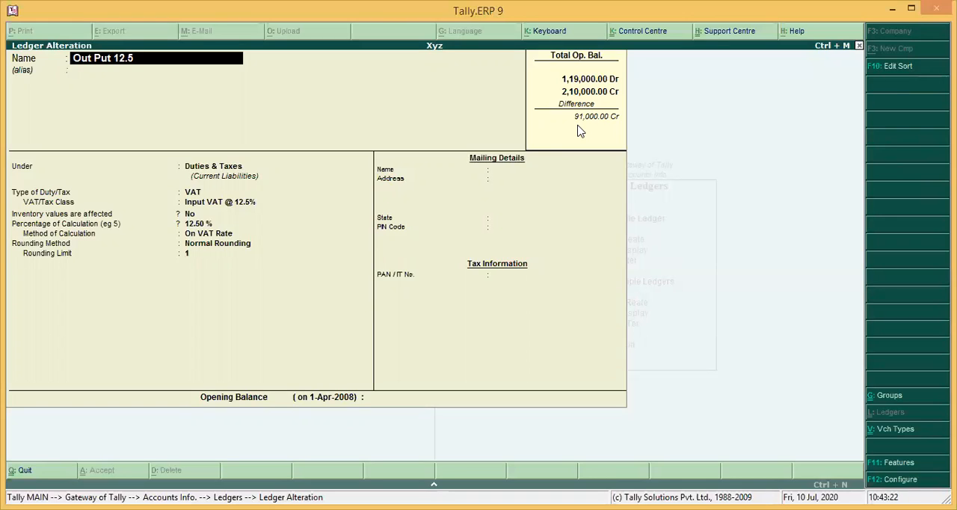
pyautogui.write('%a/c')
pyautogui.press('Return')
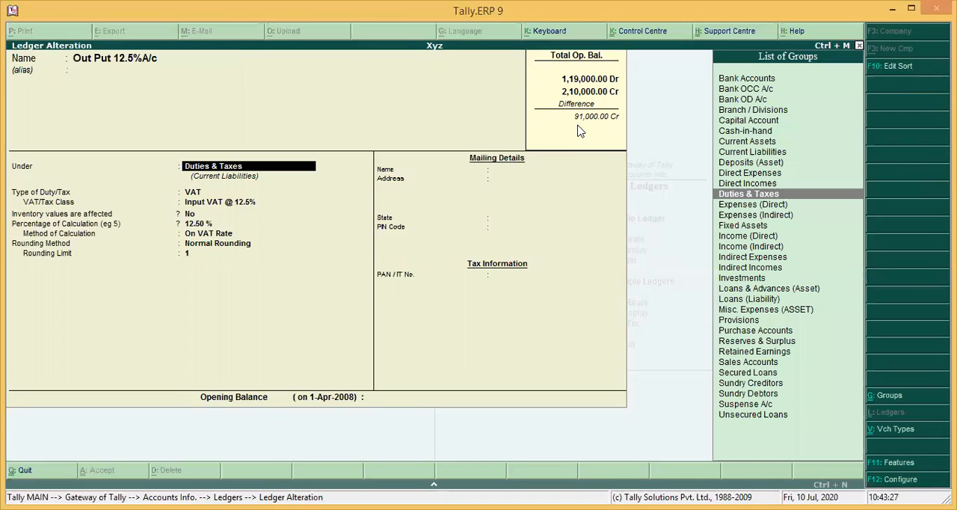
# Keep the group, tax class and rounding details of Out Put 12.5%A/c and save the ledger
pyautogui.press('Return')
pyautogui.press('Return')
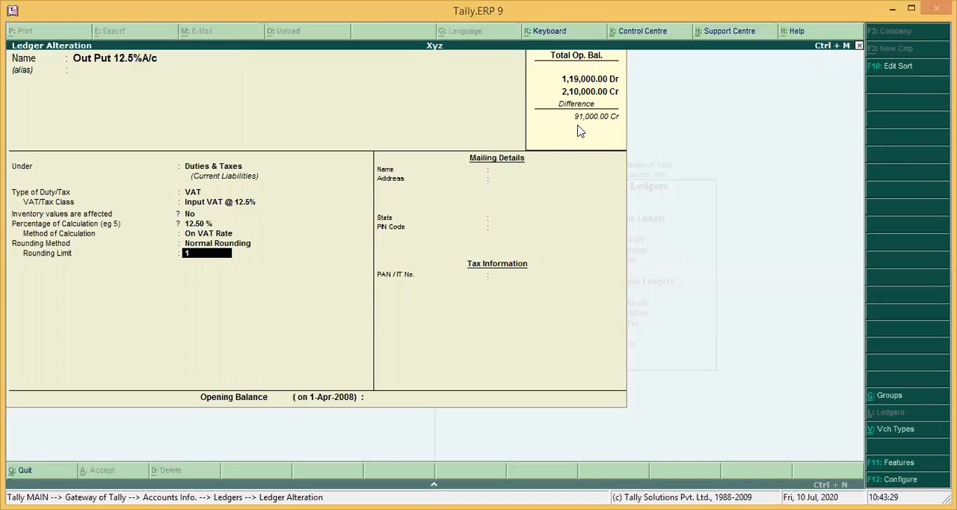
pyautogui.press('Return')
pyautogui.press('Return')
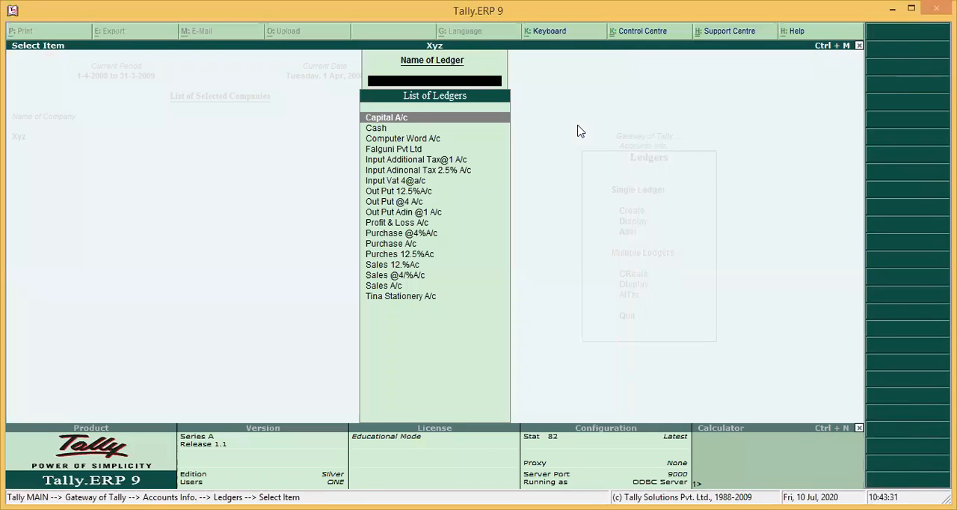
# Open the ledger Input Adinonal Tax 2.5% A/c for alteration
pyautogui.press('Down')
pyautogui.press('Down')
pyautogui.press('Down')
pyautogui.press('Down')
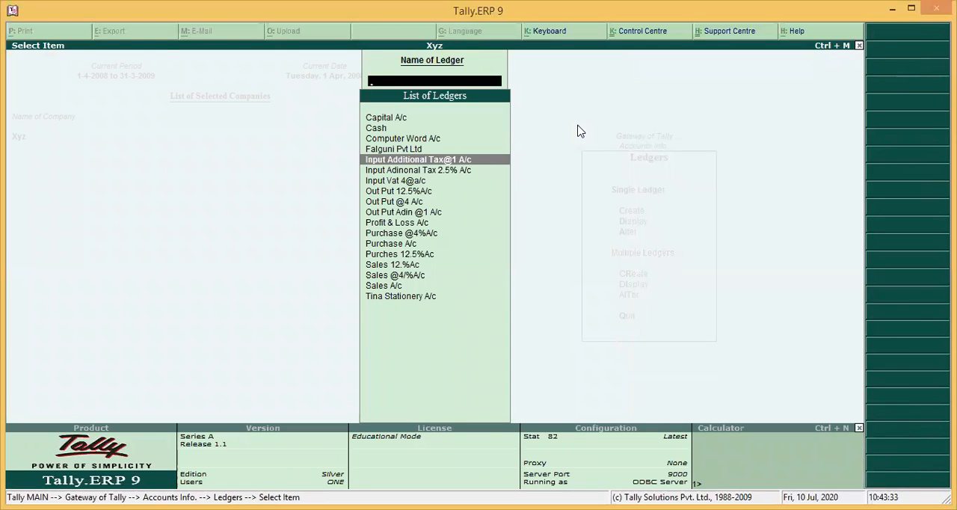
pyautogui.press('Down')
pyautogui.press('Down')
pyautogui.press('Down')
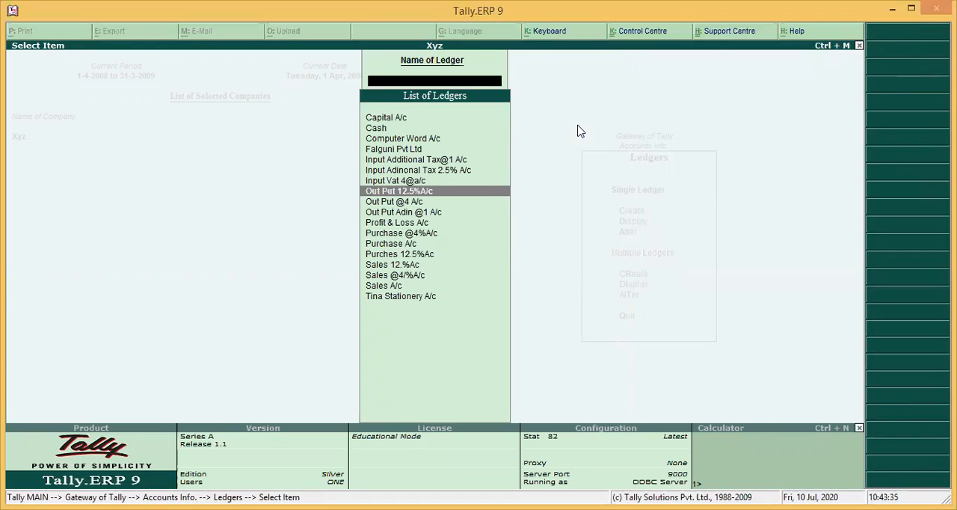
pyautogui.press('Up')
pyautogui.press('Up')
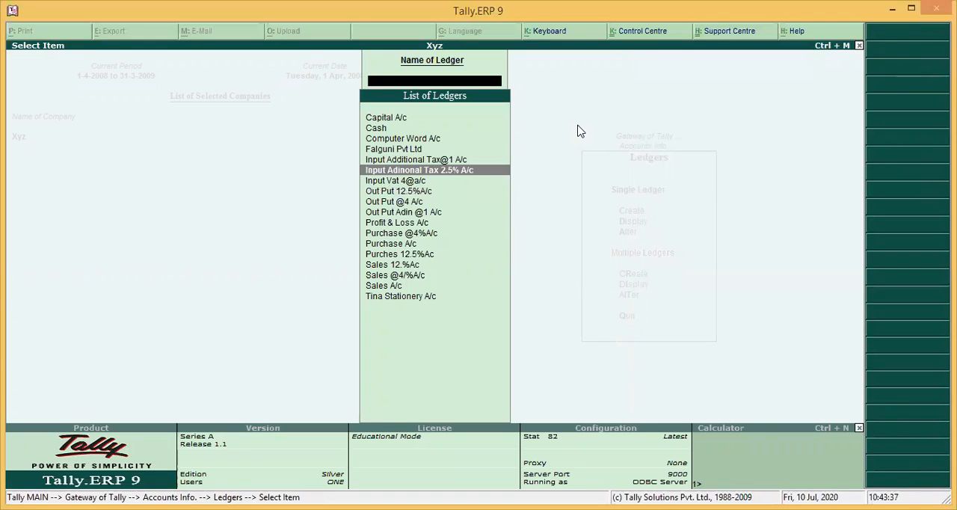
pyautogui.press('Return')
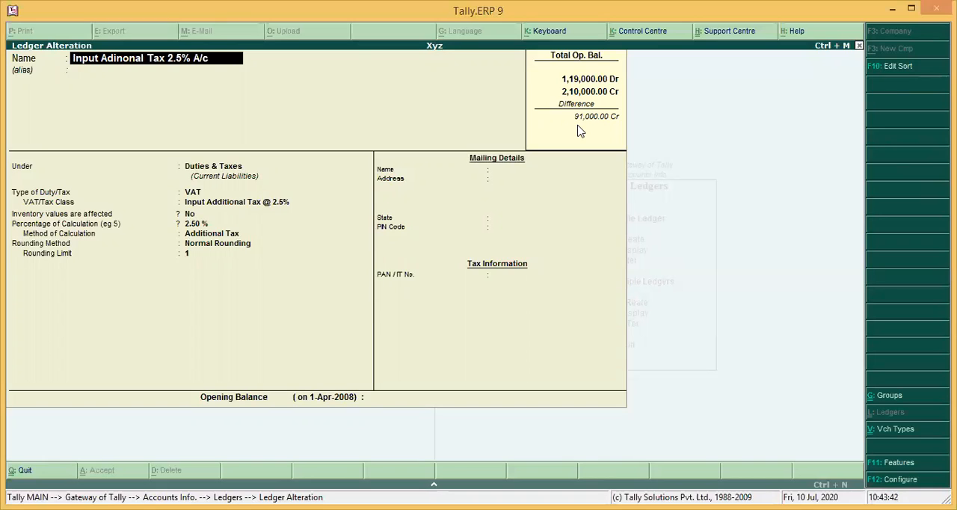
# Rename the ledger Input Adinonal Tax 2.5% A/c as Out Put Addinnol Tax 2.5
pyautogui.write('T')
pyautogui.press('Delete')
pyautogui.press('Delete')
pyautogui.press('Delete')
pyautogui.press('Delete')
pyautogui.press('Delete')
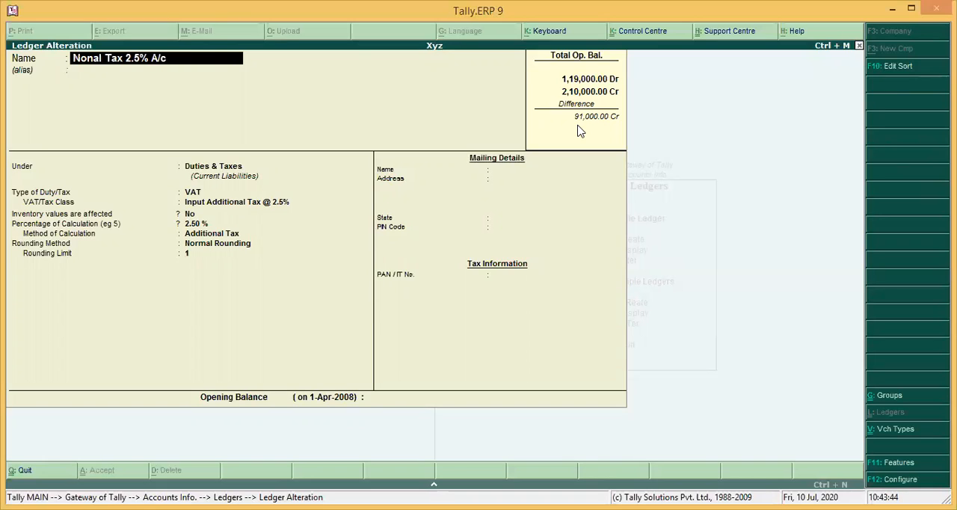
pyautogui.write('L')
pyautogui.press('Delete')
pyautogui.press('Delete')
pyautogui.press('Delete')
pyautogui.press('Delete')
pyautogui.press('Delete')
pyautogui.press('Delete')
pyautogui.press('Delete')
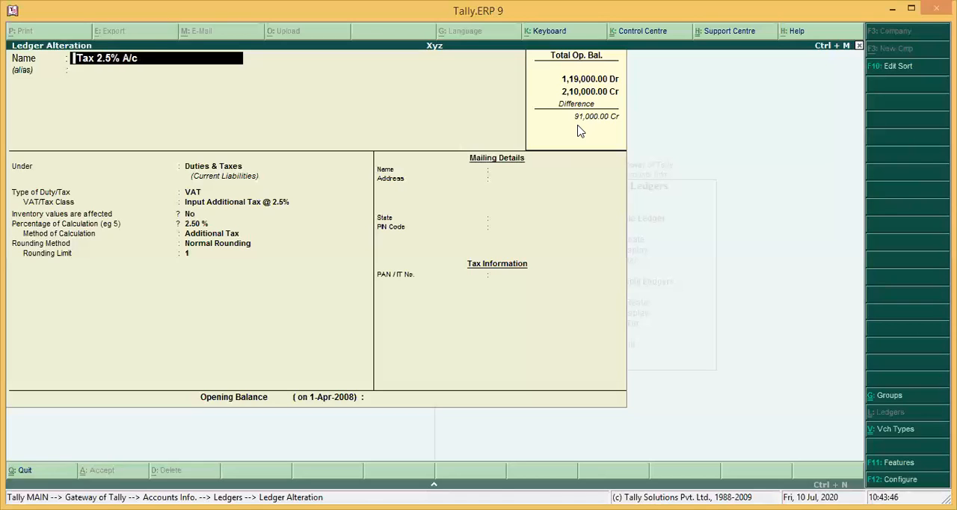
pyautogui.write('Ou')
pyautogui.press('Delete')
pyautogui.write('t')
pyautogui.press('Delete')
pyautogui.press('Delete')
pyautogui.write('Put')
pyautogui.press('Delete')
pyautogui.press('Delete')
pyautogui.press('Delete')
pyautogui.write('A')
pyautogui.press('Delete')
pyautogui.write('ddin')
pyautogui.press('Delete')
pyautogui.press('Delete')
pyautogui.press('Delete')
pyautogui.press('Delete')
pyautogui.write('nol Tax')
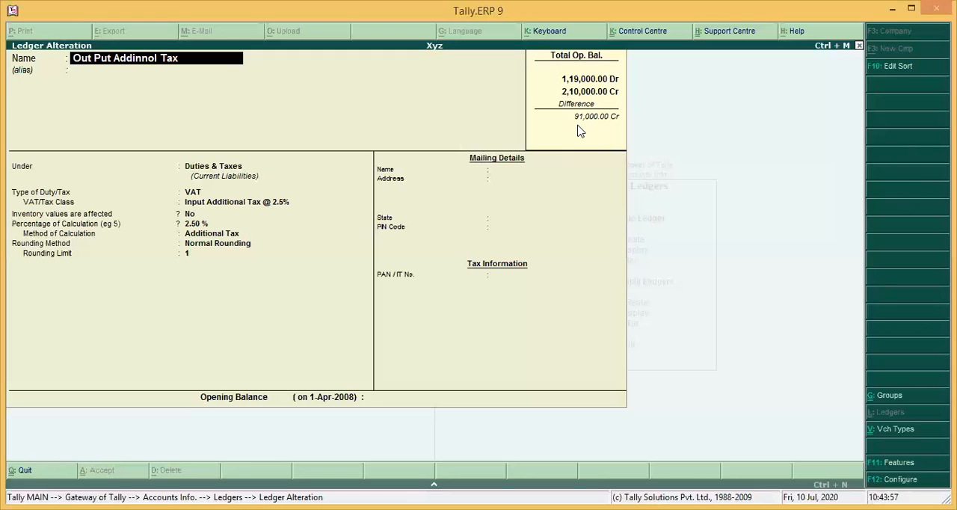
pyautogui.write(' 2.5')
# Keep the remaining tax details of Out Put Addinnol Tax 2.5 and save the ledger
pyautogui.press('Return')
pyautogui.press('Return')
pyautogui.press('Return')
pyautogui.press('Return')
pyautogui.press('Return')
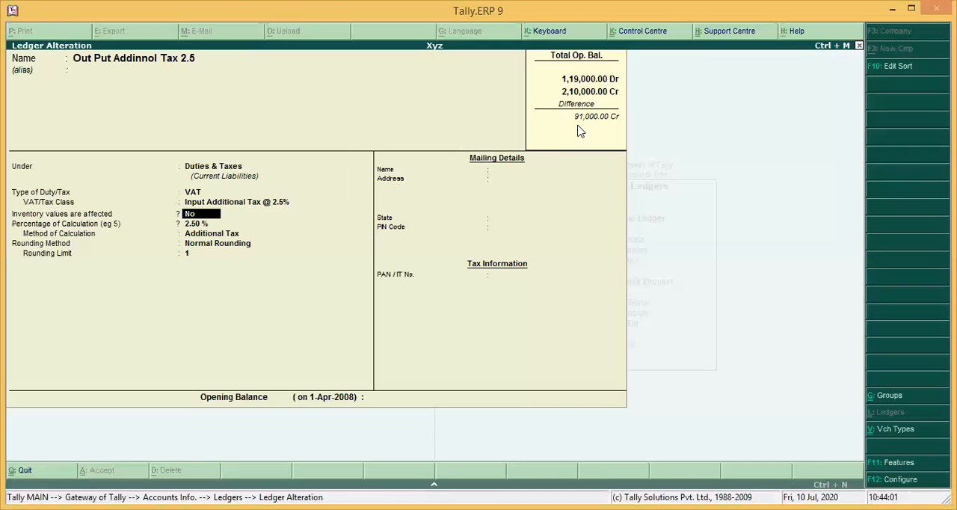
pyautogui.press('Return')
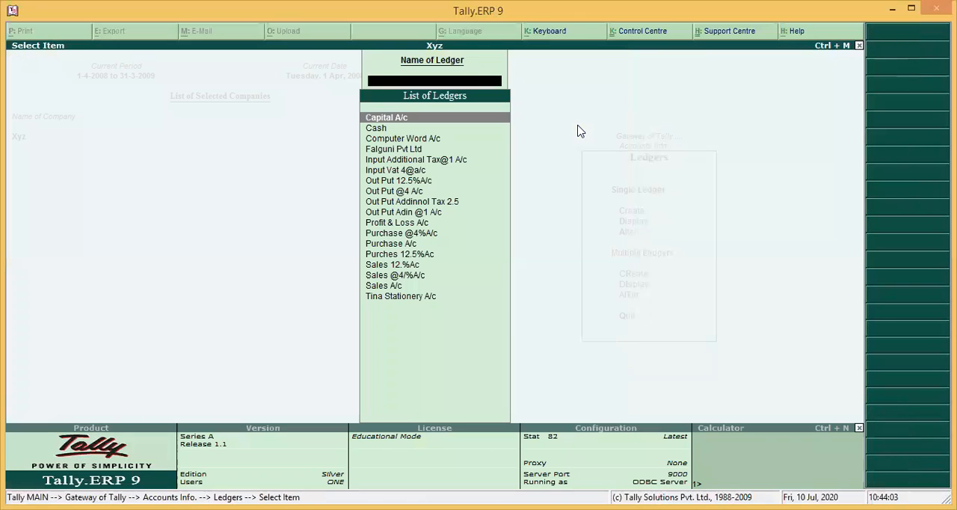
# Leave the ledger masters and start a new sales voucher with reference 54545
pyautogui.press('Escape')
pyautogui.press('Escape')
pyautogui.press('Escape')
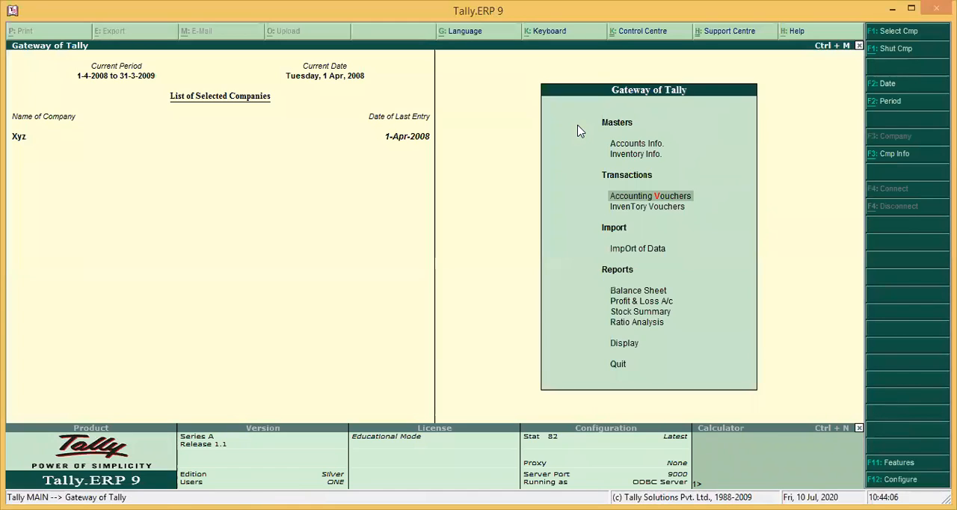
pyautogui.press('Return')
pyautogui.write('54')
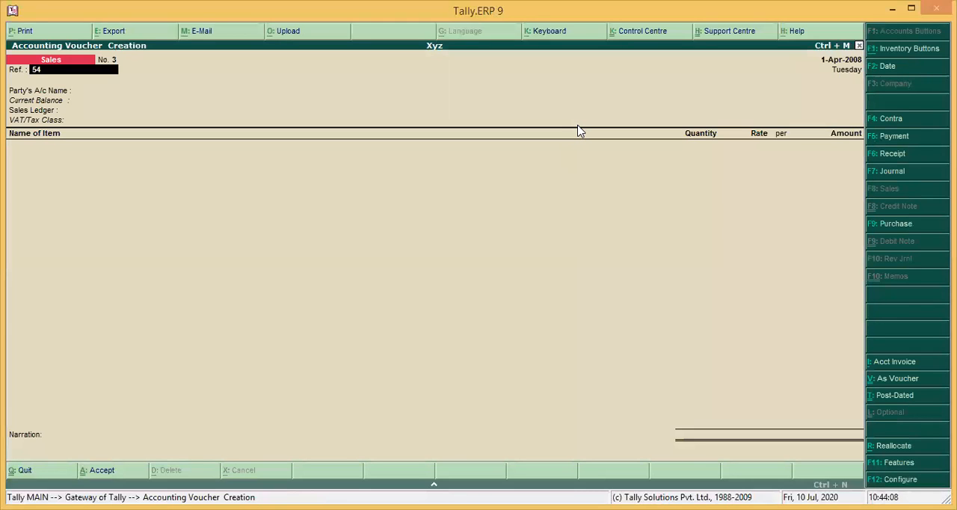
pyautogui.write('545')
pyautogui.press('Return')
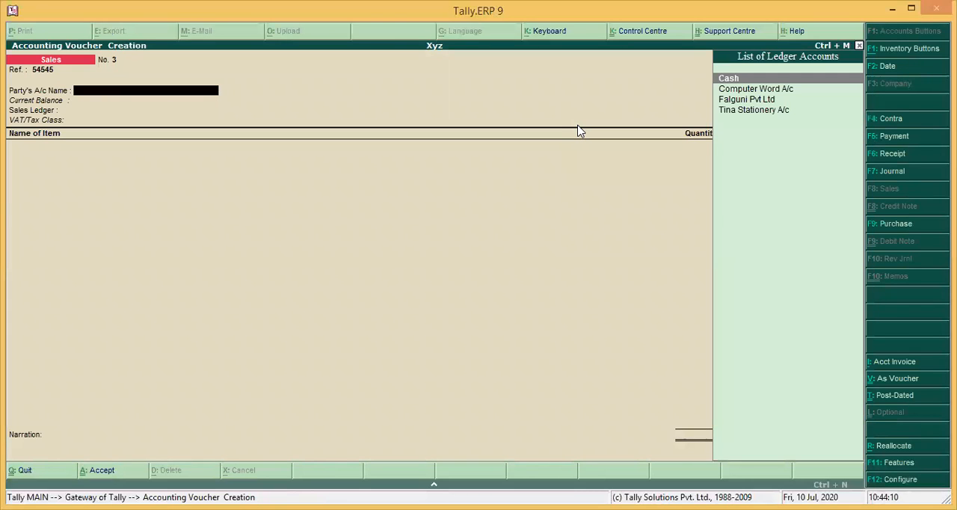
# Set the sales voucher's party to Computer Word A/c and its sales ledger to Sales 12.%Ac, accepting the default party details and VAT class
pyautogui.press('Down')
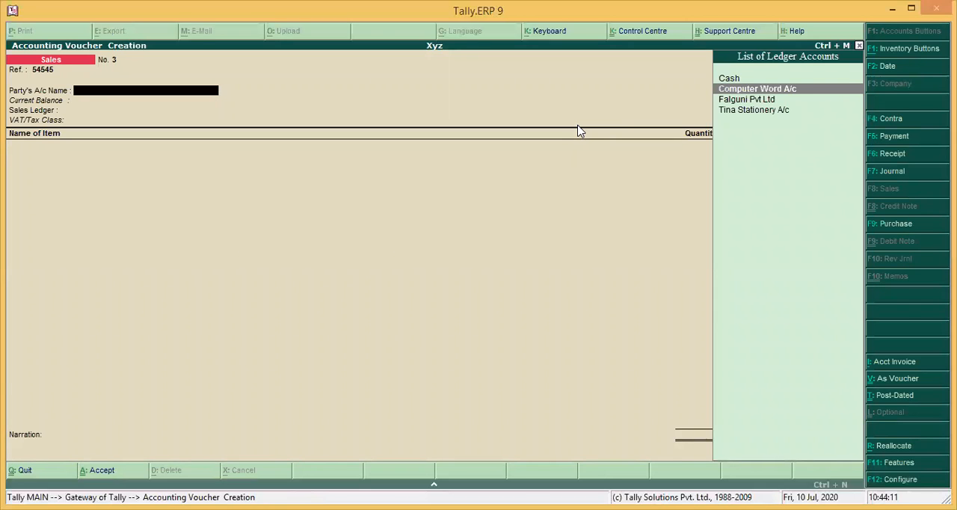
pyautogui.press('Return')
pyautogui.press('Return')
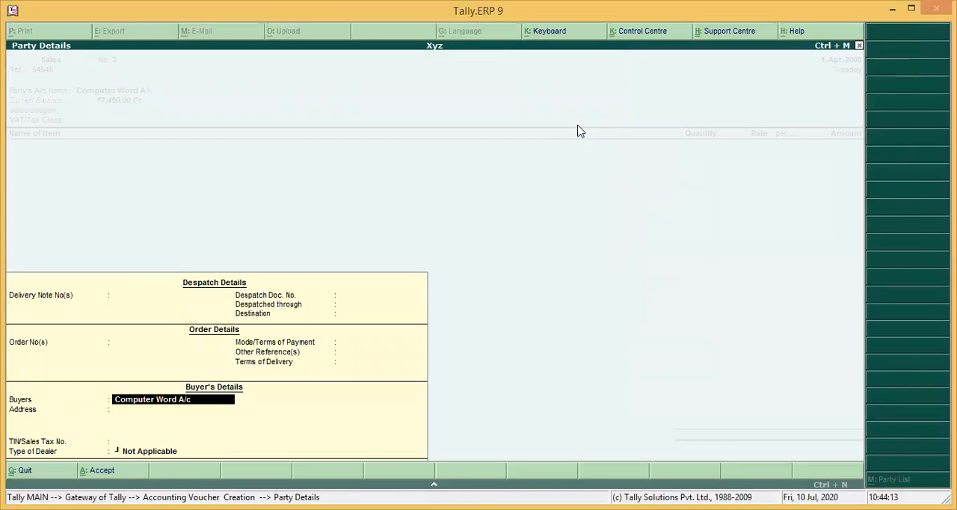
pyautogui.press('Return')
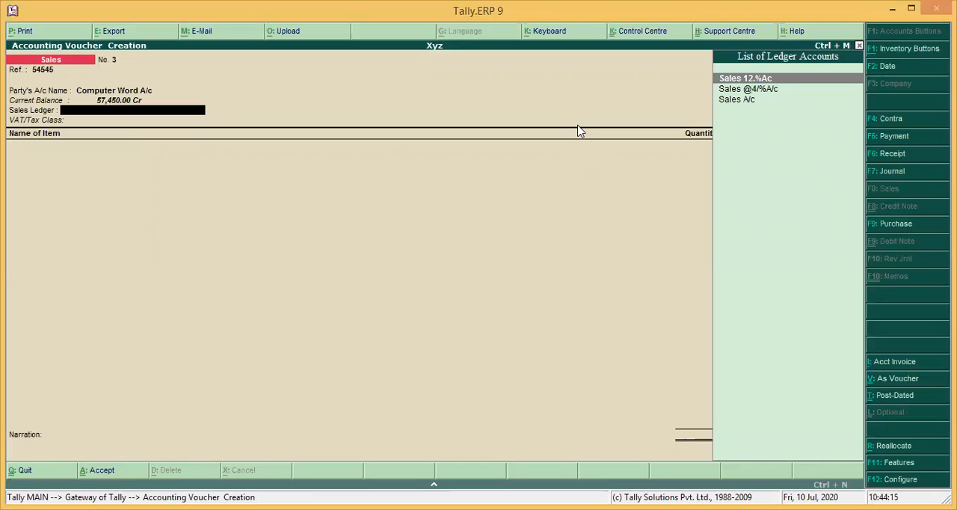
pyautogui.press('Return')
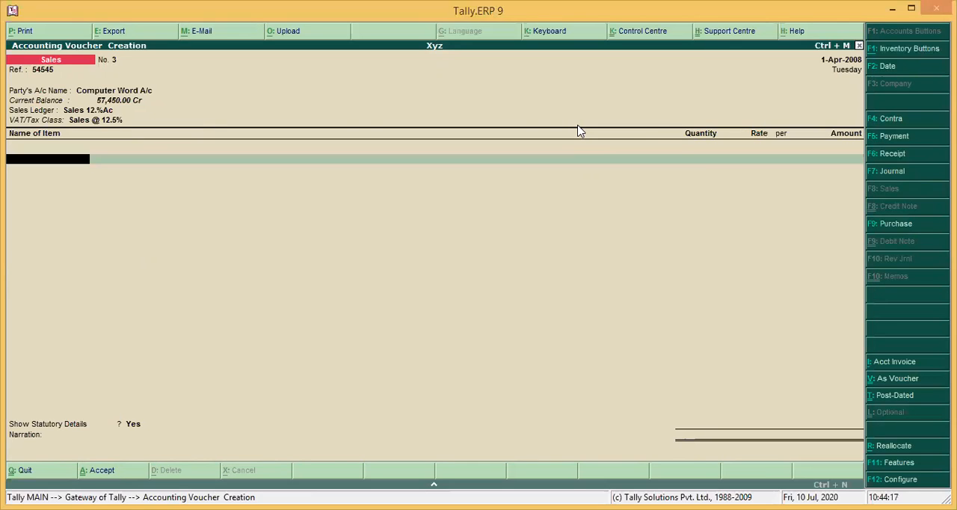
pyautogui.press('Return')
# Add the item Std 1 Gujrati to the sales voucher with quantity 100, accepting its default rate
pyautogui.press('Down')
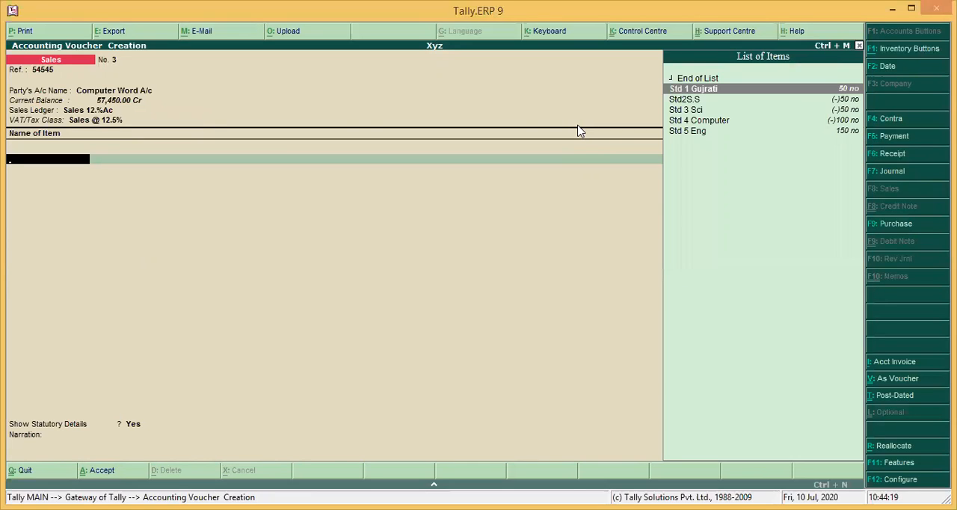
pyautogui.press('Return')
pyautogui.write('00')
pyautogui.press('Return')
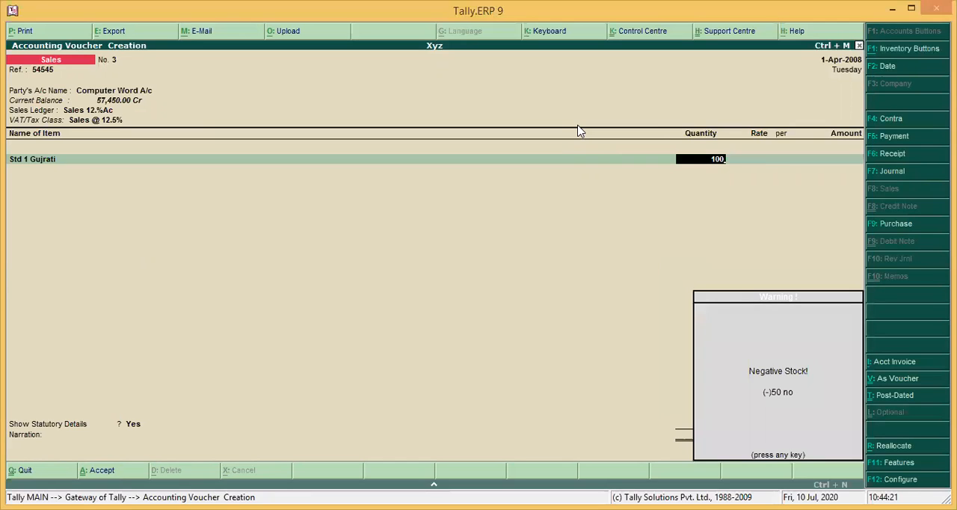
pyautogui.press('Return')
pyautogui.press('Return')
# Add the item Std2S.S to the sales voucher with quantity 120, accepting its default rate
pyautogui.press('Return')
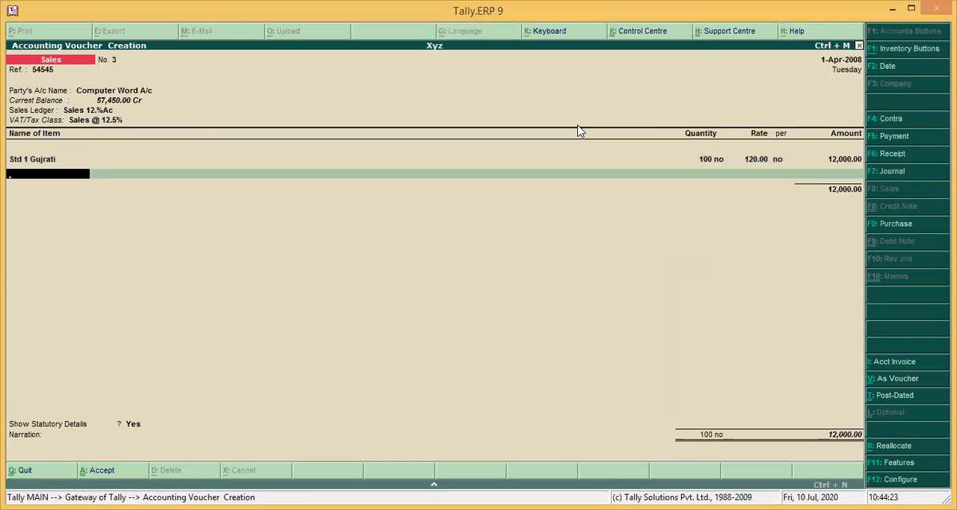
pyautogui.write('S')
pyautogui.press('Down')
pyautogui.press('Return')
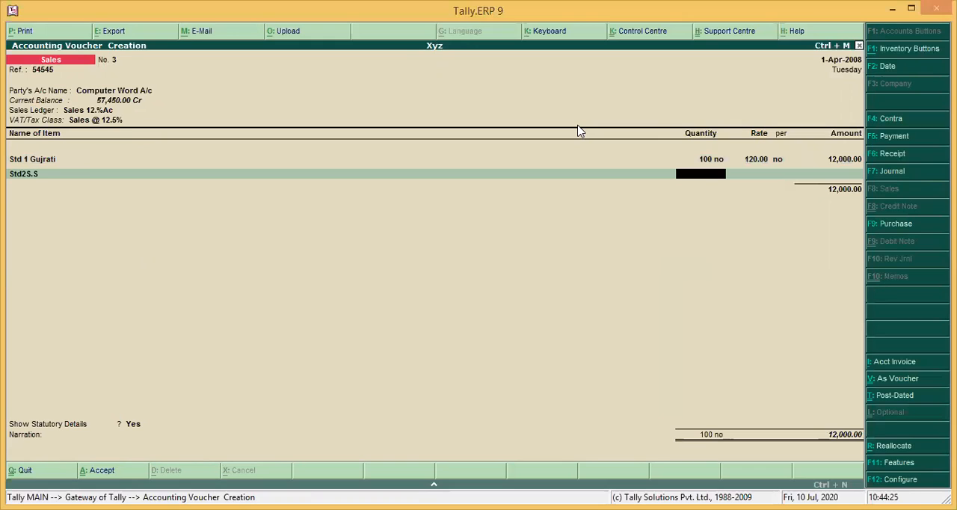
pyautogui.press('Return')
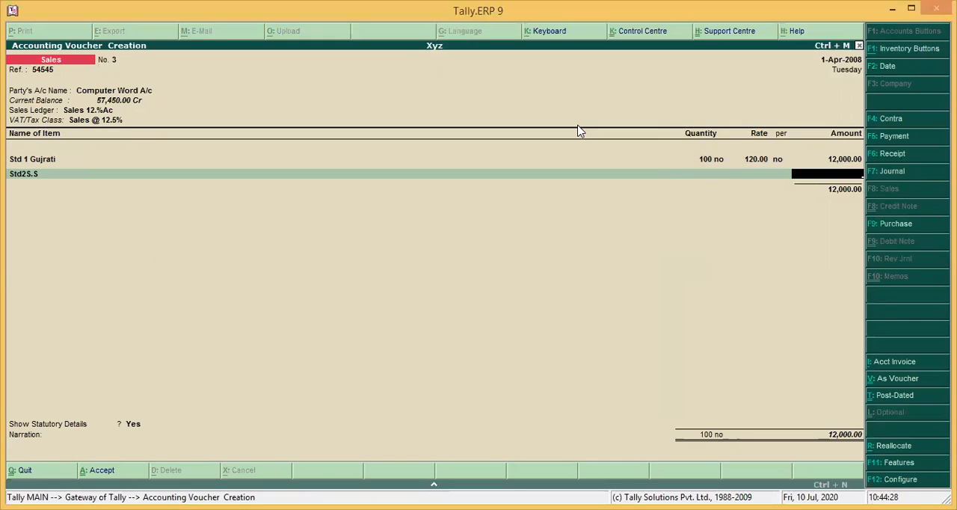
pyautogui.press('BackSpace')
pyautogui.write('120')
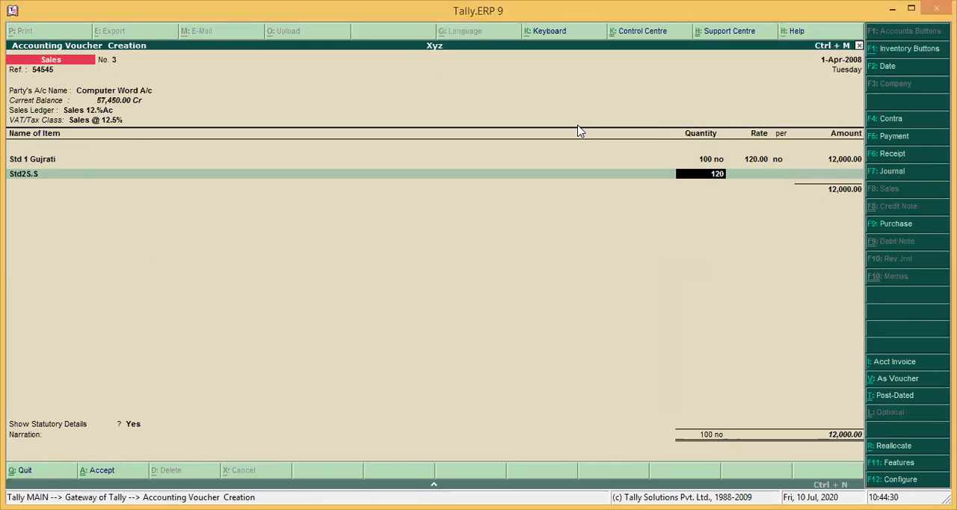
pyautogui.press('Return')
pyautogui.press('Return')
pyautogui.press('Return')
pyautogui.press('Return')
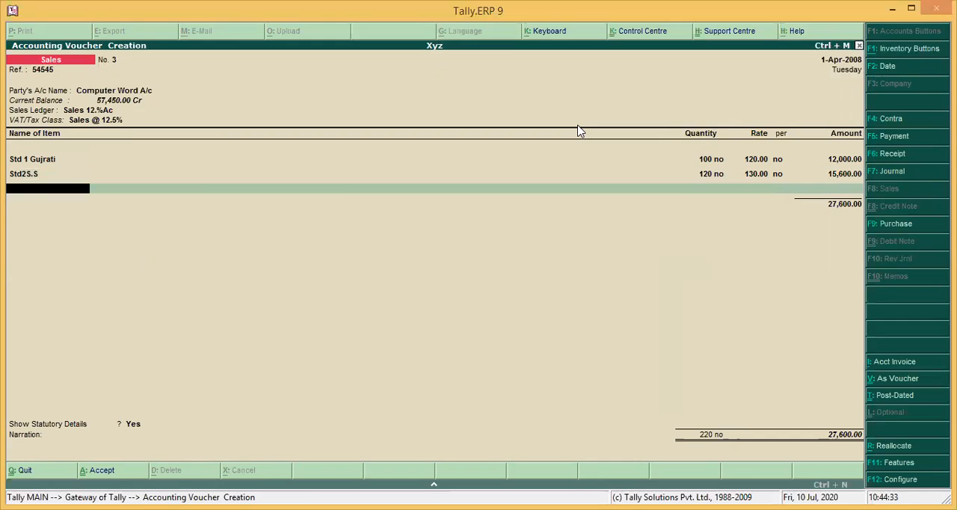
# Add the item Std 3 Sci to the sales voucher with quantity 130, accepting its default rate
pyautogui.write('S')
pyautogui.press('Down')
pyautogui.press('Down')
pyautogui.press('Down')
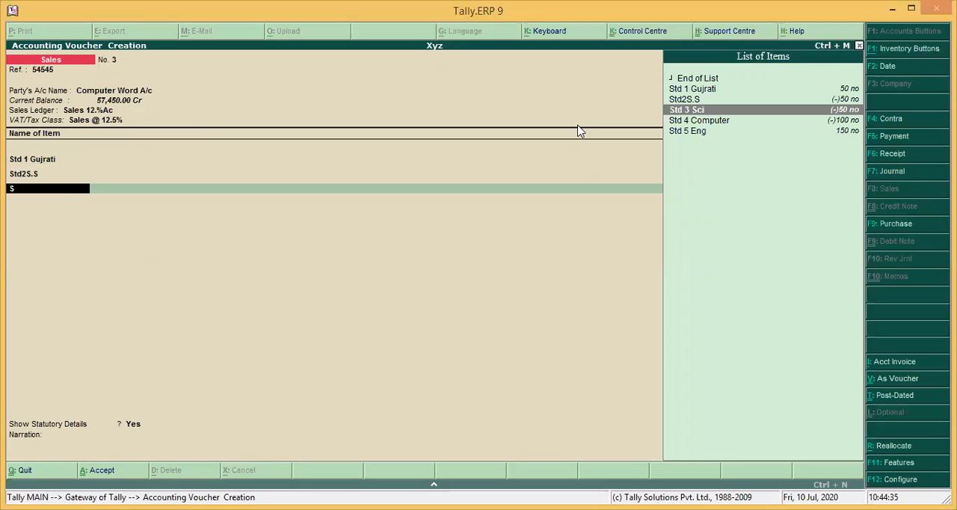
pyautogui.press('Return')
pyautogui.write('5')
pyautogui.press('BackSpace')
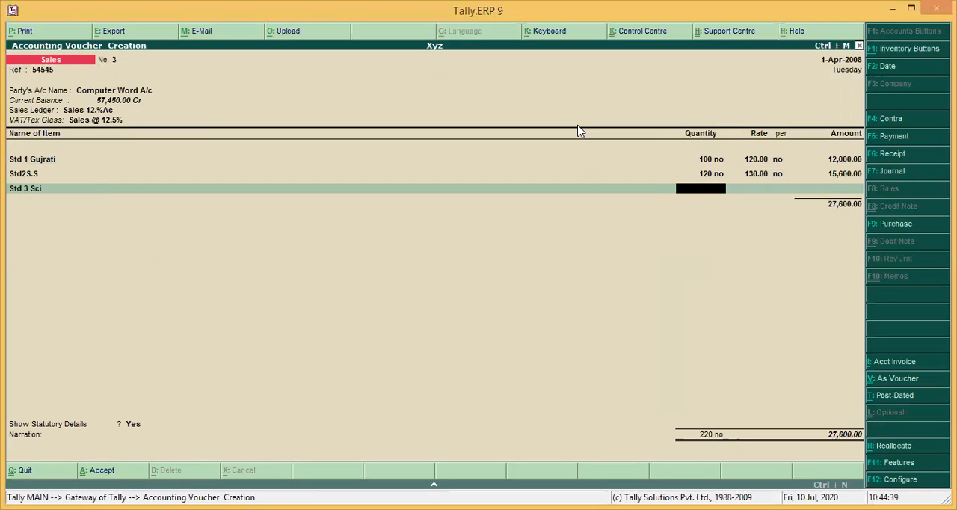
pyautogui.write('130')
pyautogui.press('Return')
pyautogui.press('Return')
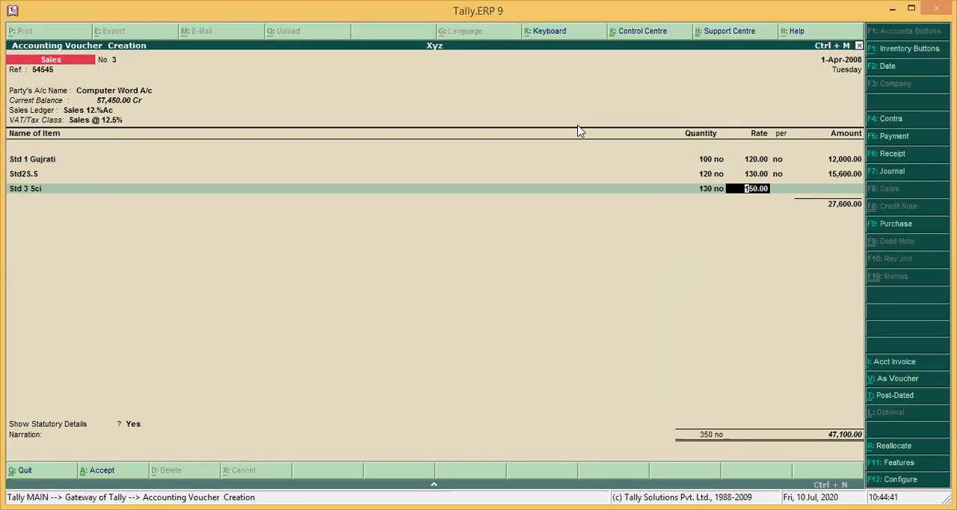
pyautogui.press('Return')
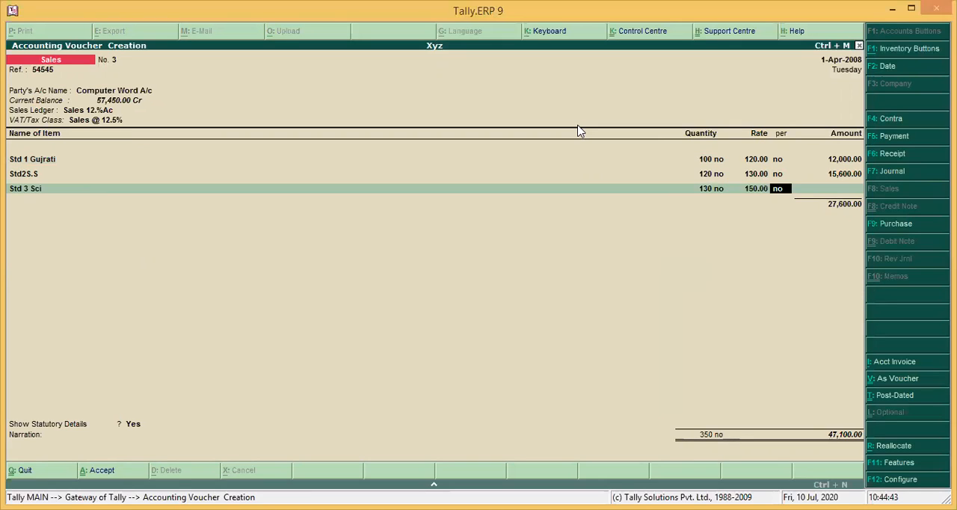
pyautogui.press('Return')
pyautogui.press('Return')
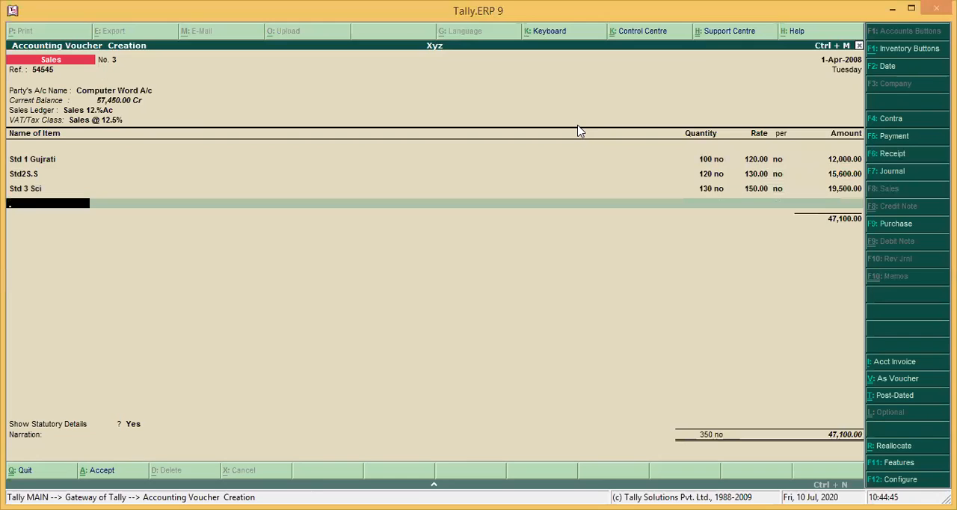
# Add the item Std 4 Computer to the sales voucher with quantity 130, accepting its default rate
pyautogui.write('S')
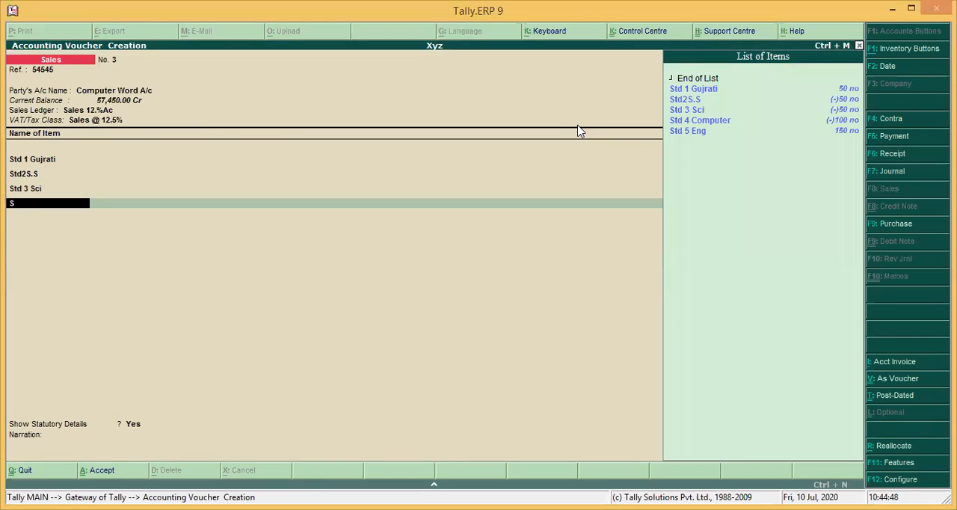
pyautogui.press('Down')
pyautogui.press('Down')
pyautogui.press('Down')
pyautogui.press('Down')
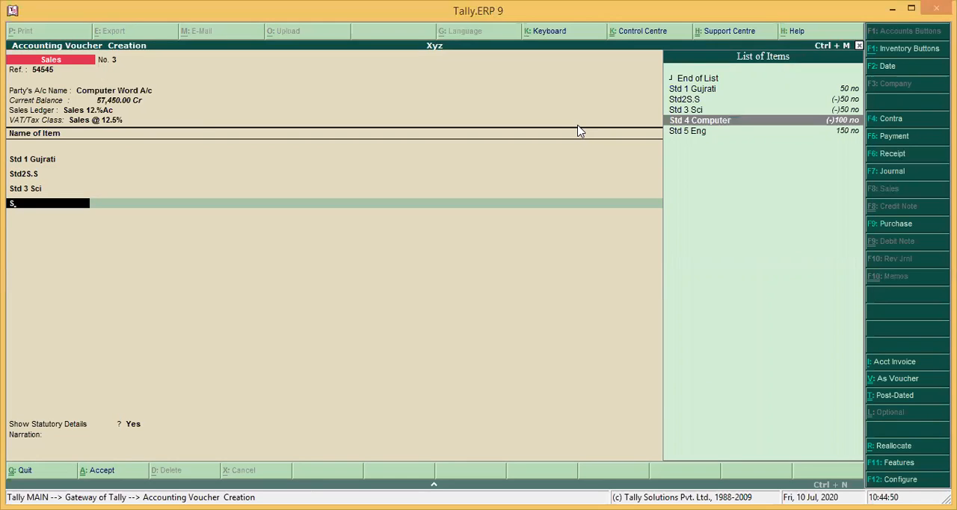
pyautogui.press('Return')
pyautogui.write('13')
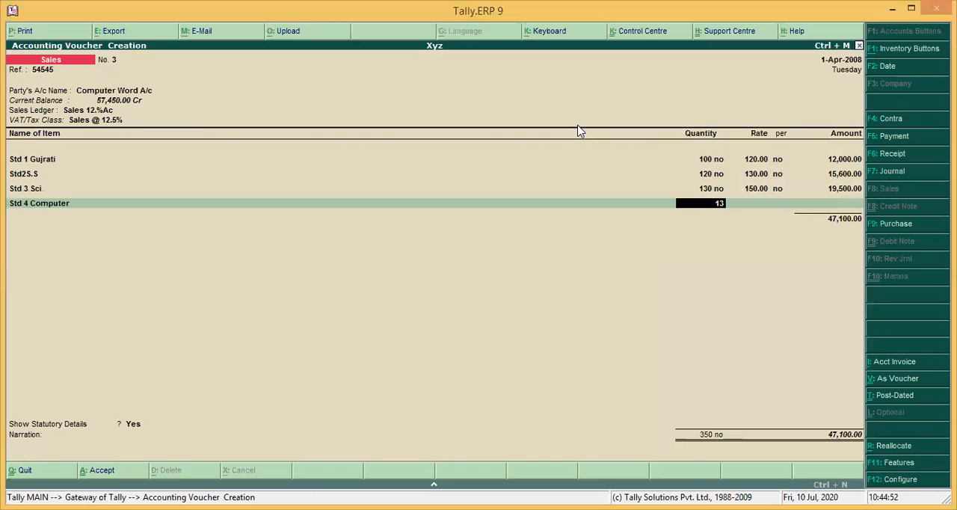
pyautogui.write('0')
pyautogui.press('Return')
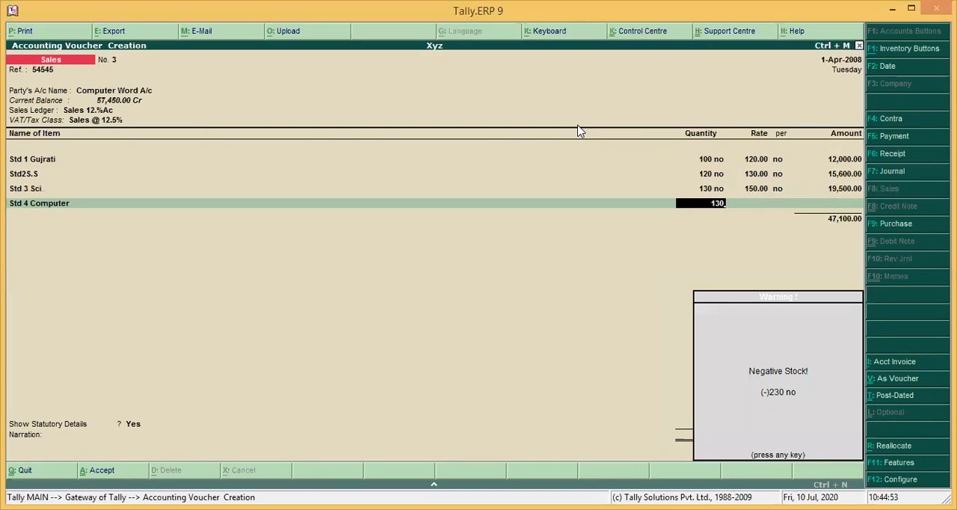
pyautogui.press('Return')
pyautogui.press('Return')
pyautogui.press('Return')
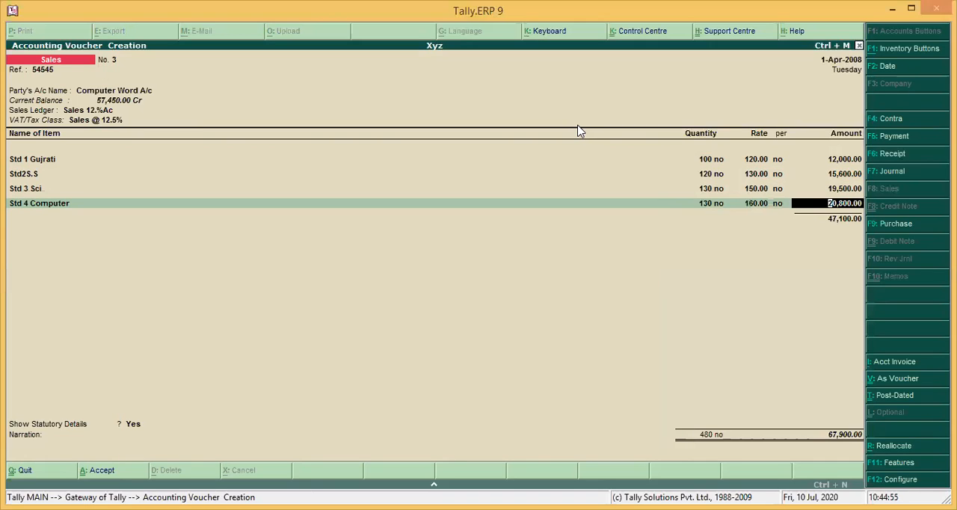
# End the sales item list and add the Out Put 12.5%A/c tax line with its calculated amount
pyautogui.press('Return')
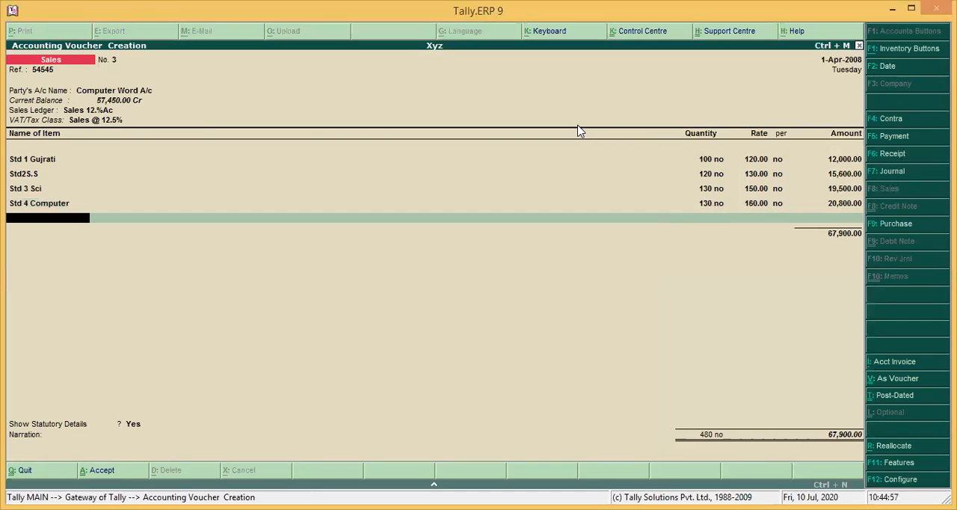
pyautogui.press('Return')
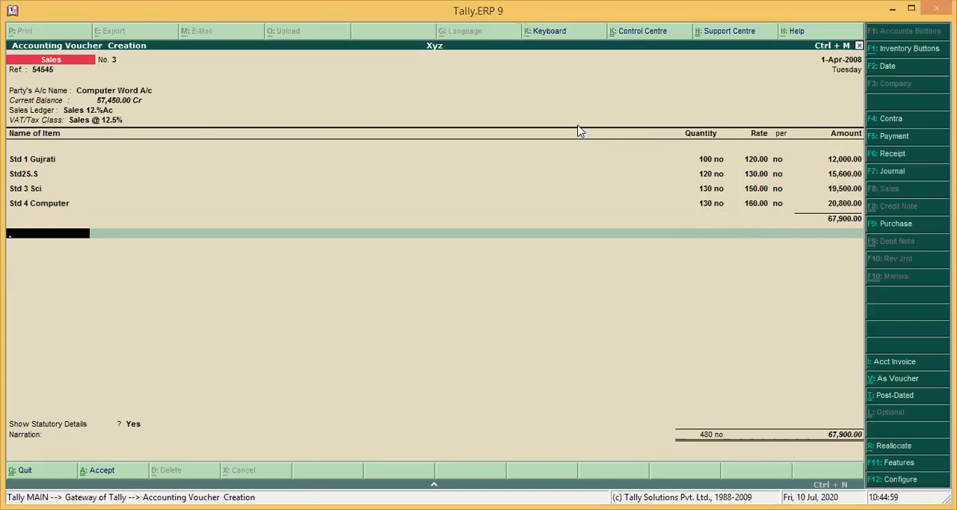
pyautogui.press('Down')
pyautogui.press('Down')
pyautogui.press('Down')
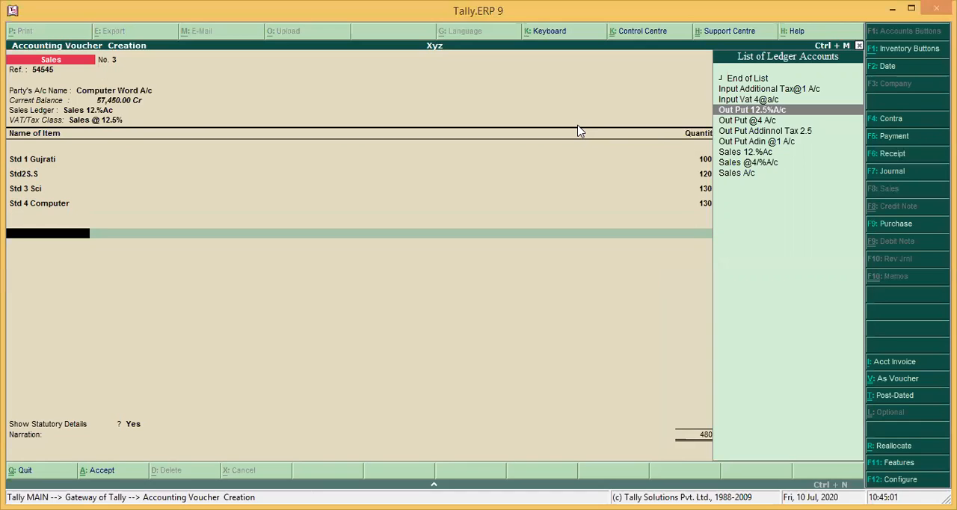
pyautogui.press('Return')
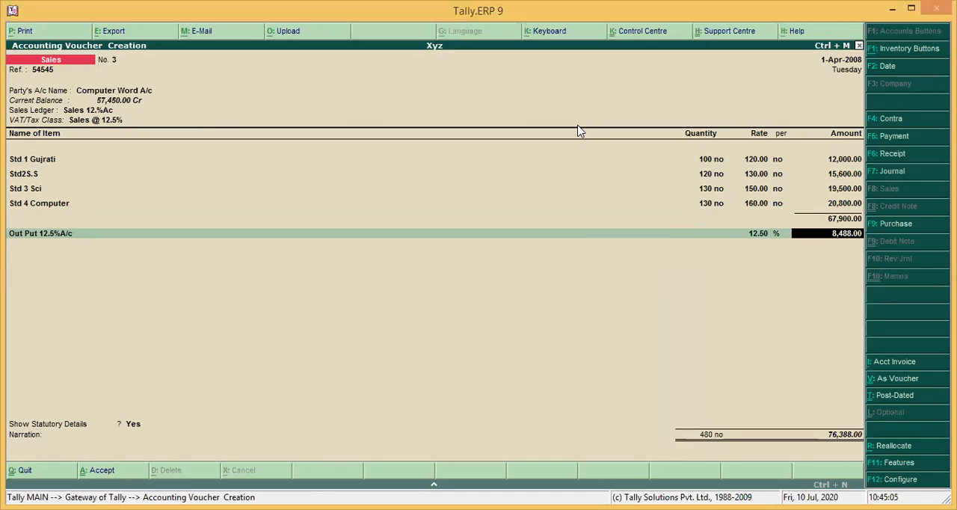
pyautogui.press('Return')
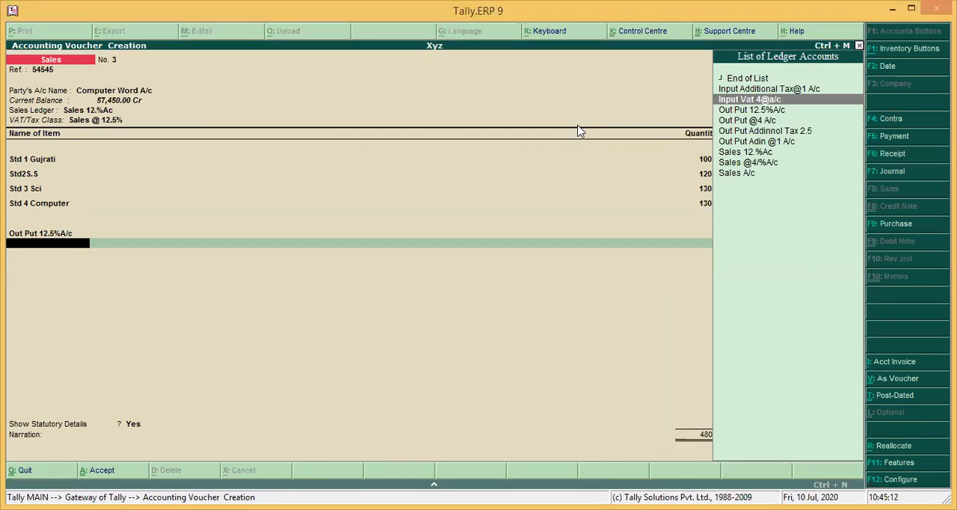
# Add the Out Put Addinnol Tax 2.5 line to the sales voucher with an amount of 650 and end the ledger list
pyautogui.press('Down')
pyautogui.press('Down')
pyautogui.press('Down')
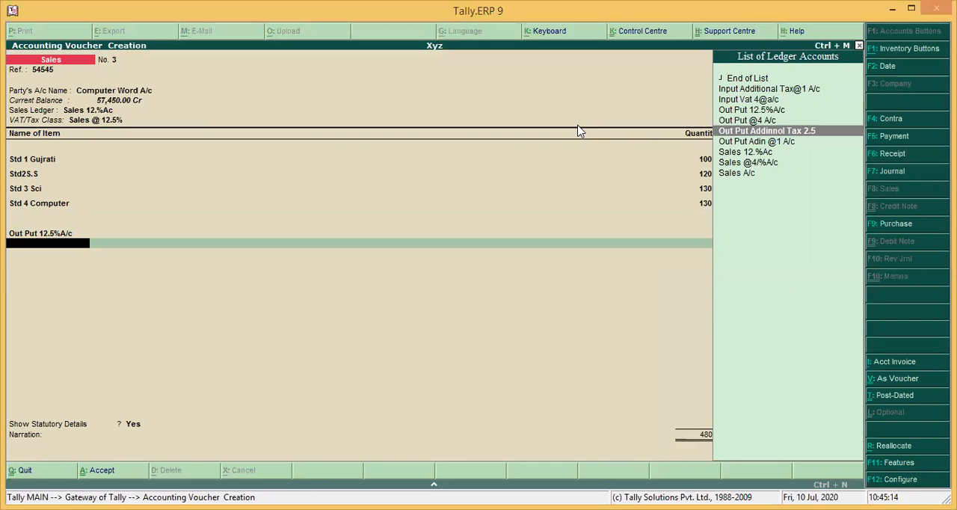
pyautogui.press('Return')
pyautogui.press('Return')
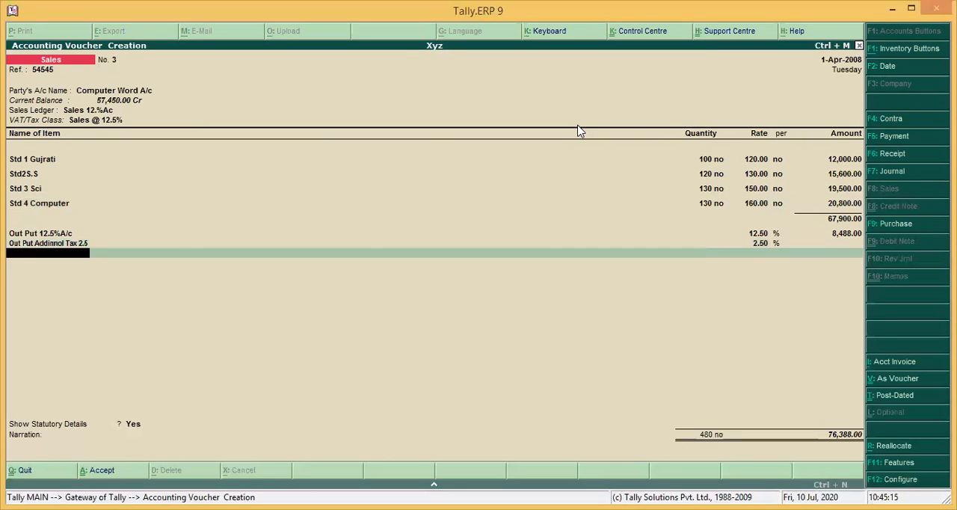
pyautogui.press('BackSpace')
pyautogui.write('6')
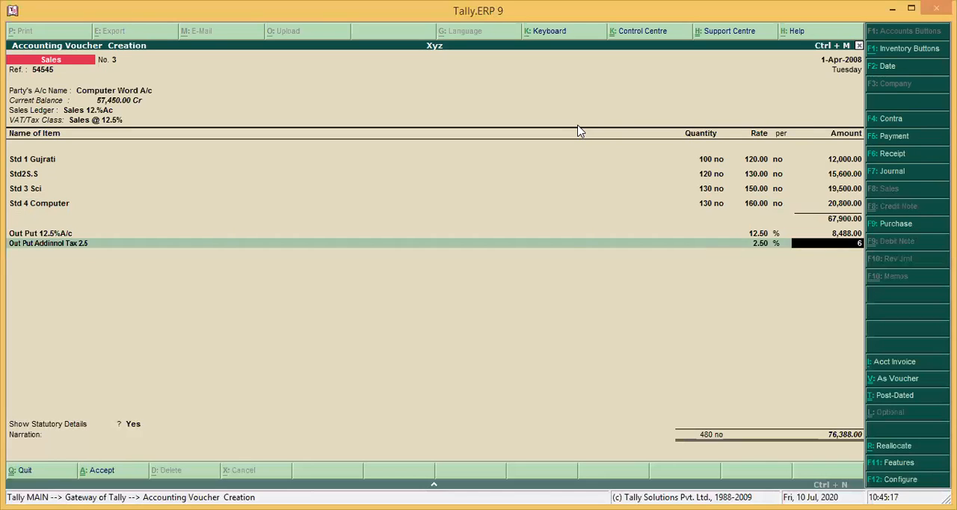
pyautogui.press('Return')
# Accept the default statutory VAT details, leave the narration empty and save the sales voucher
pyautogui.press('Return')
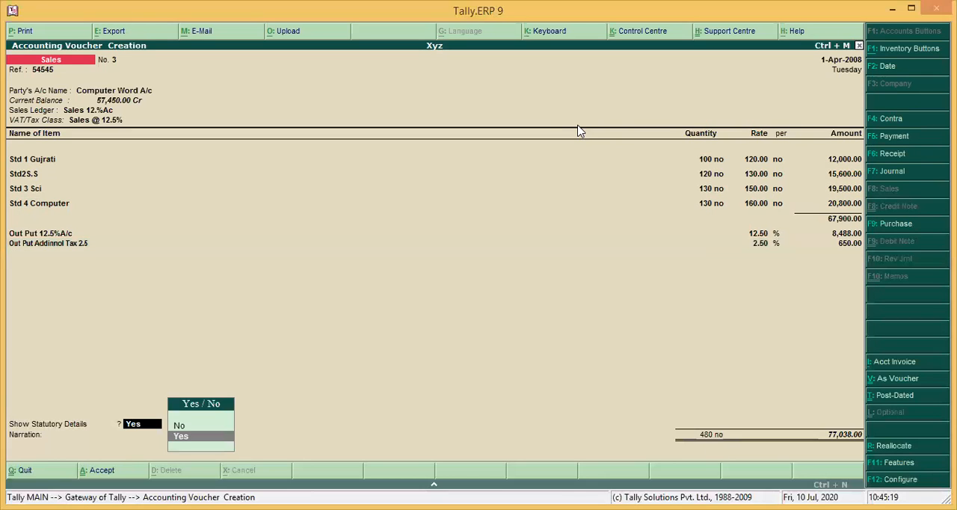
pyautogui.press('Return')
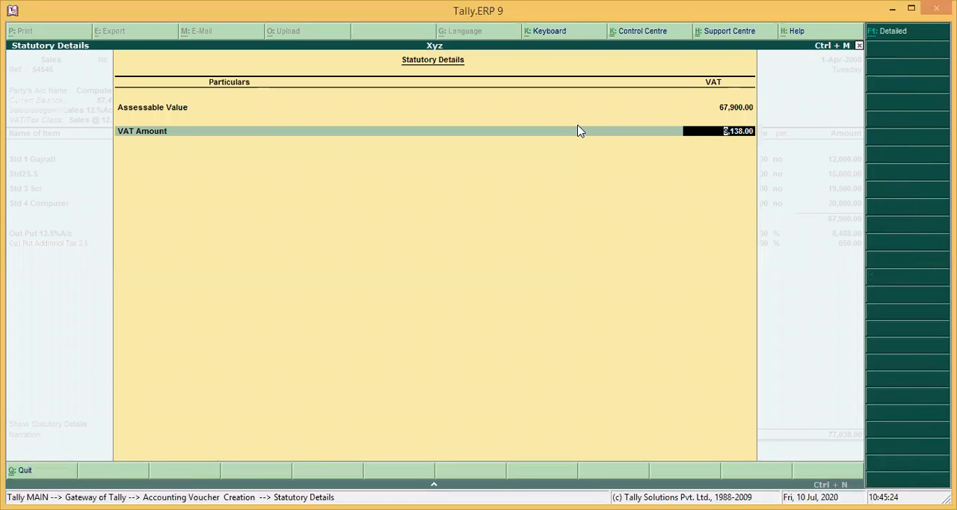
pyautogui.press('Return')
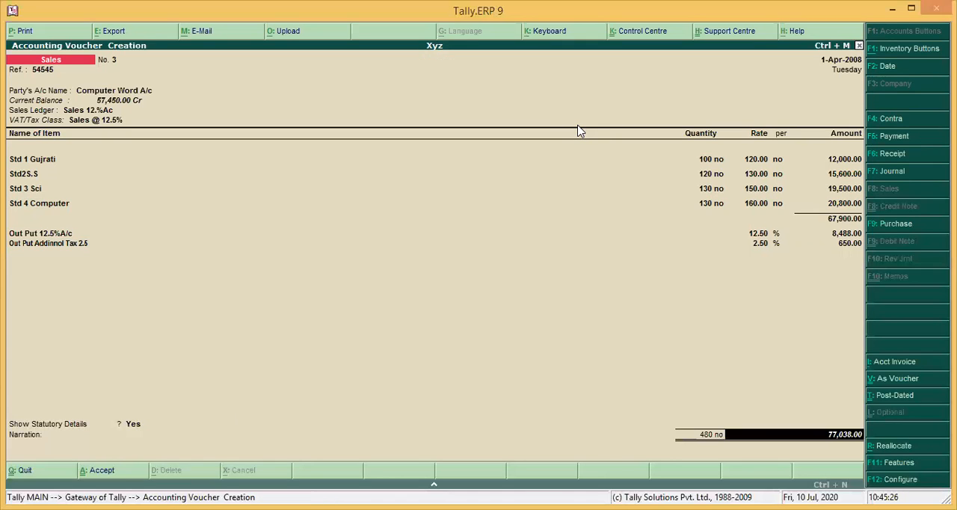
pyautogui.press('Return')
pyautogui.press('y')
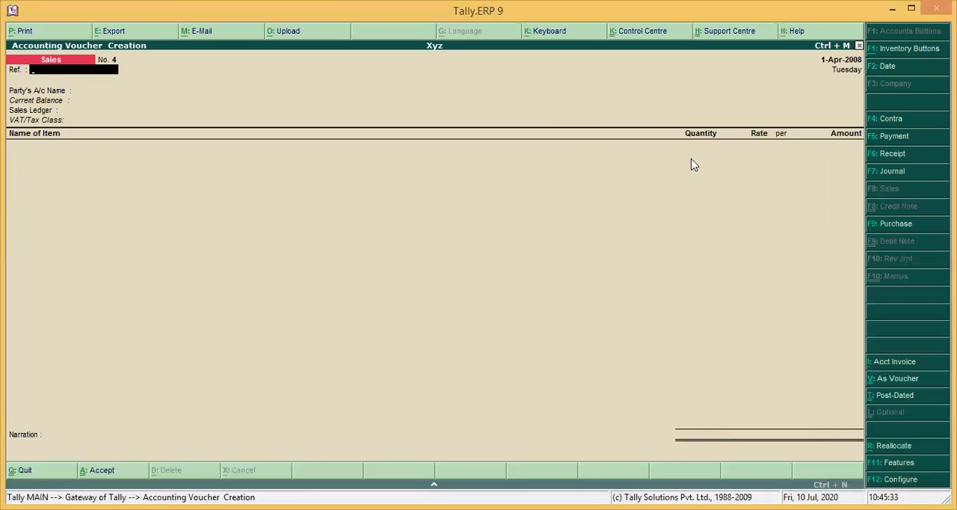
# Switch to a new purchase voucher and enter 123212 as the supplier invoice number
pyautogui.click(892, 225)
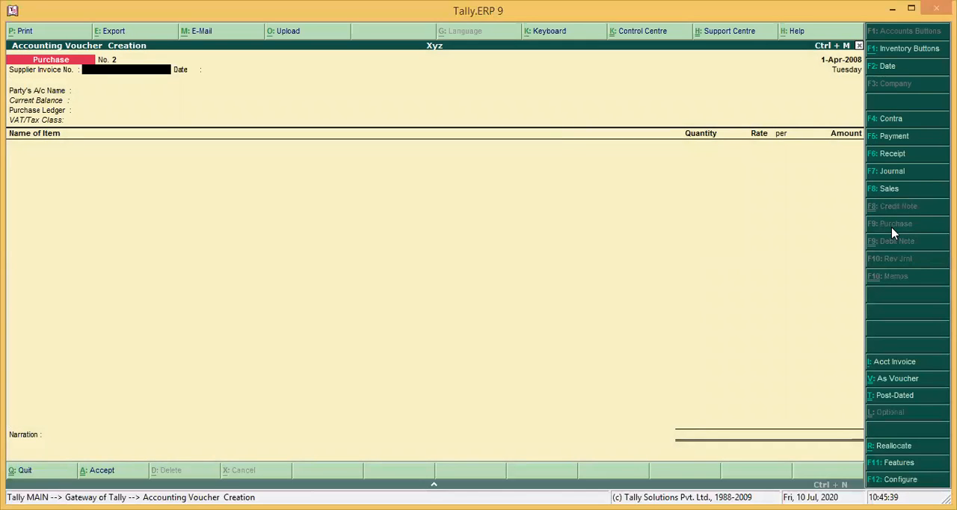
pyautogui.write('123212')
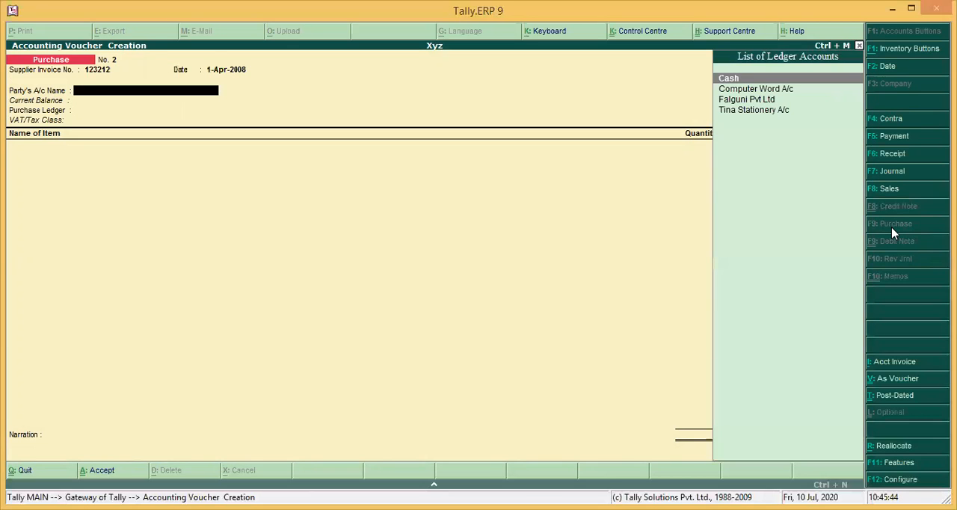
# Set the purchase voucher's party to Falguni Pvt Ltd and its purchase ledger to Purches 12.5%Ac, accepting the default party details and VAT class
pyautogui.press('Down')
pyautogui.press('Down')
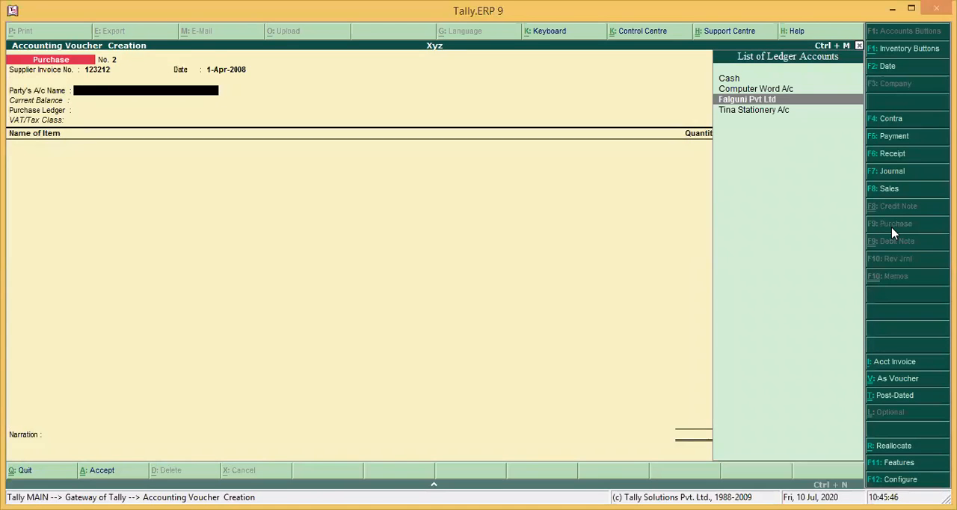
pyautogui.press('Return')
pyautogui.press('Return')
pyautogui.press('Return')
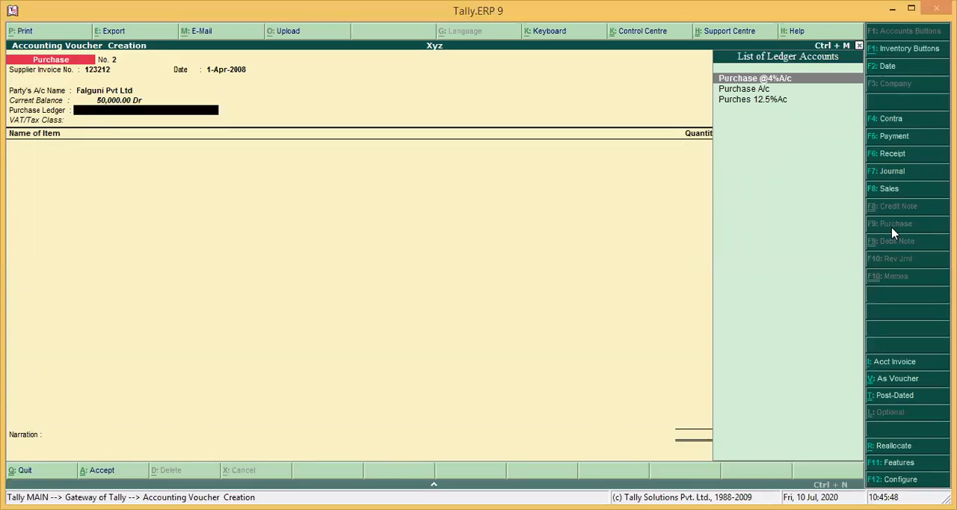
pyautogui.press('Down')
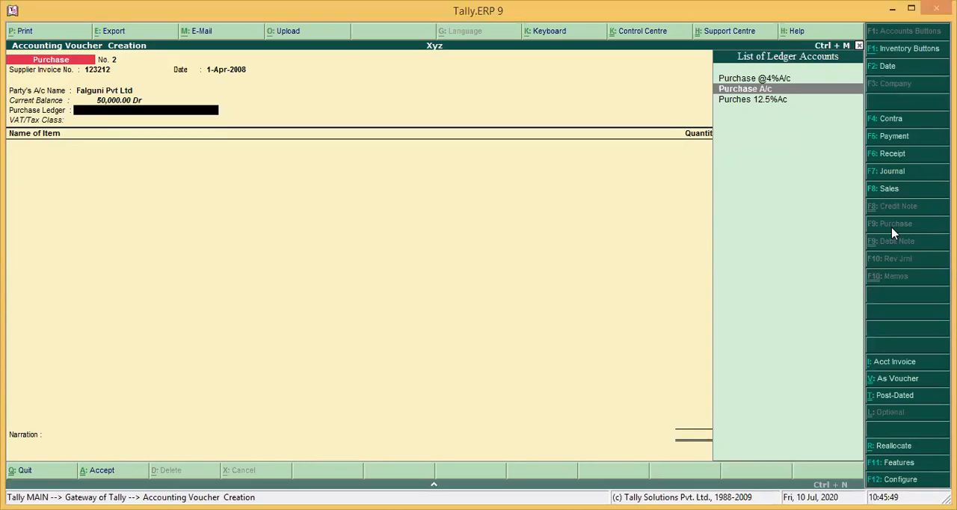
pyautogui.press('Down')
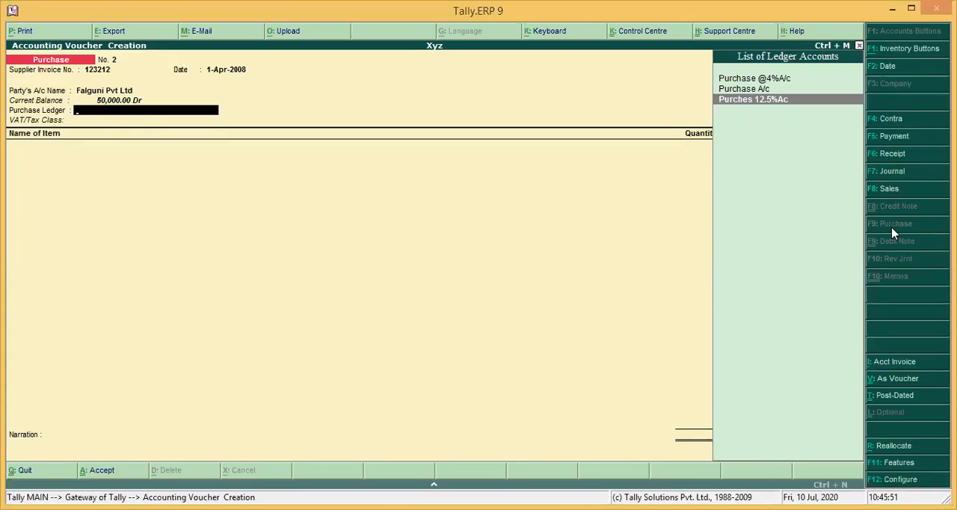
pyautogui.press('Return')
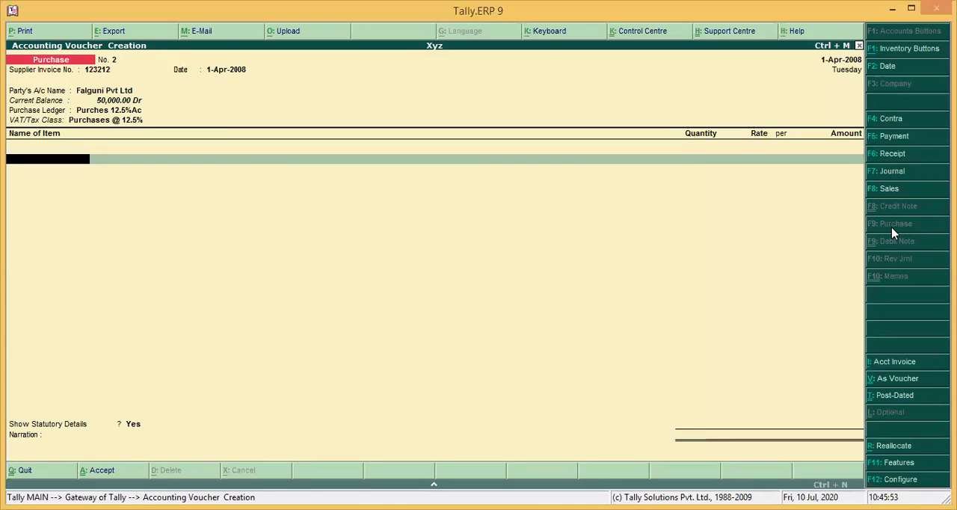
# Add the item Std 1 Gujrati to the purchase voucher with quantity 150 at a rate of 100
pyautogui.write('S')
pyautogui.press('Return')
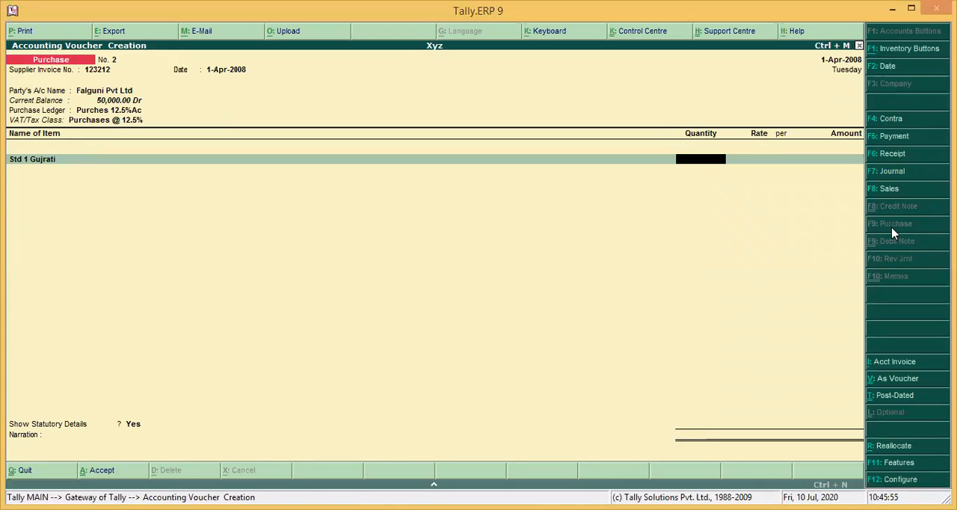
pyautogui.write('150')
pyautogui.press('Return')
pyautogui.press('Return')
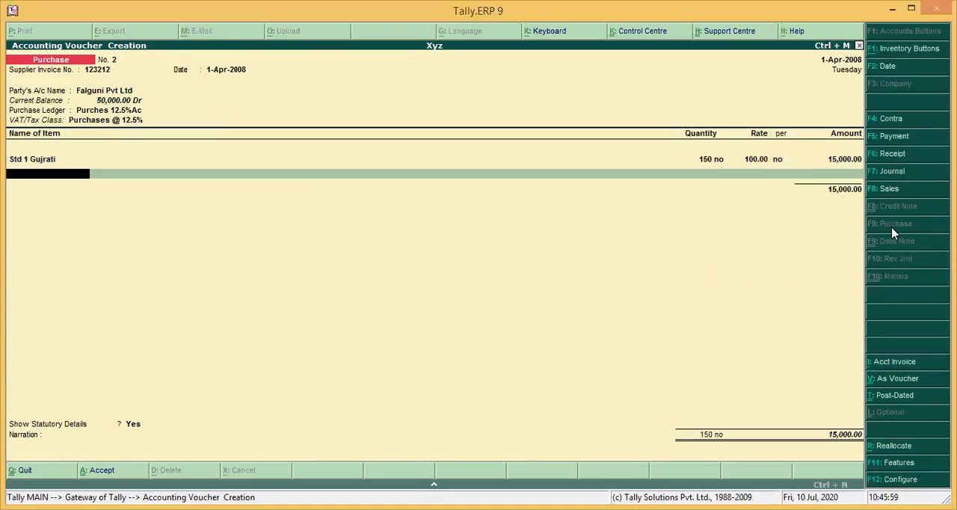
# Add the item Std2S.S to the purchase voucher with quantity 200 at a rate of 140
pyautogui.write('S')
pyautogui.press('Down')
pyautogui.press('Down')
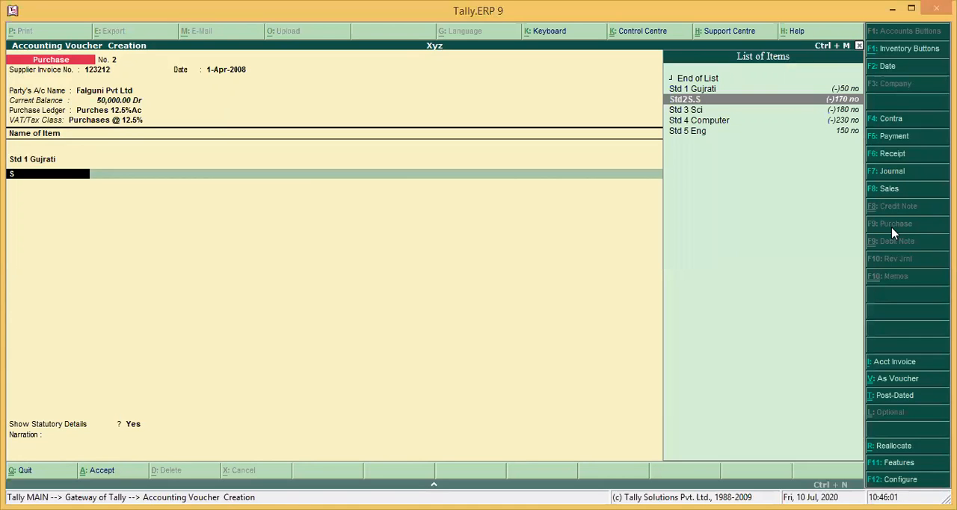
pyautogui.press('Return')
pyautogui.write('200')
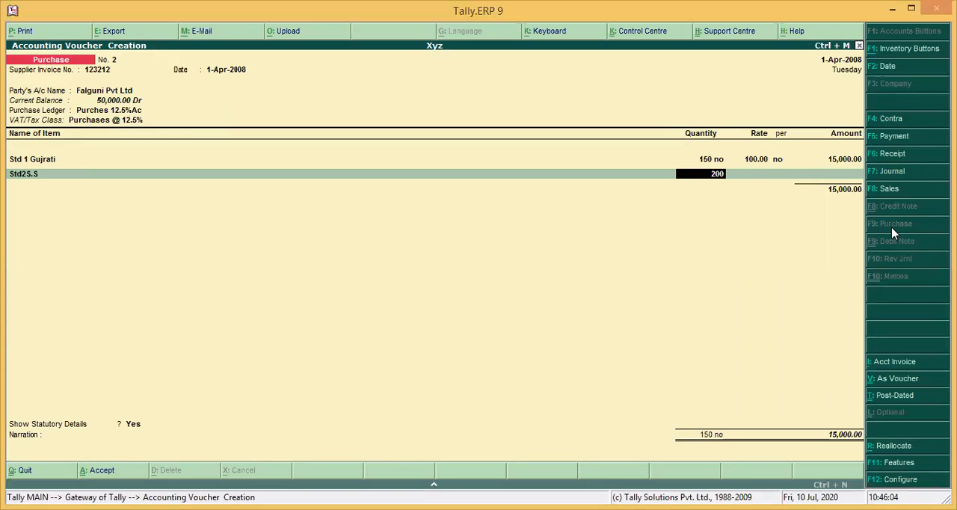
pyautogui.press('Return')
pyautogui.write('13')
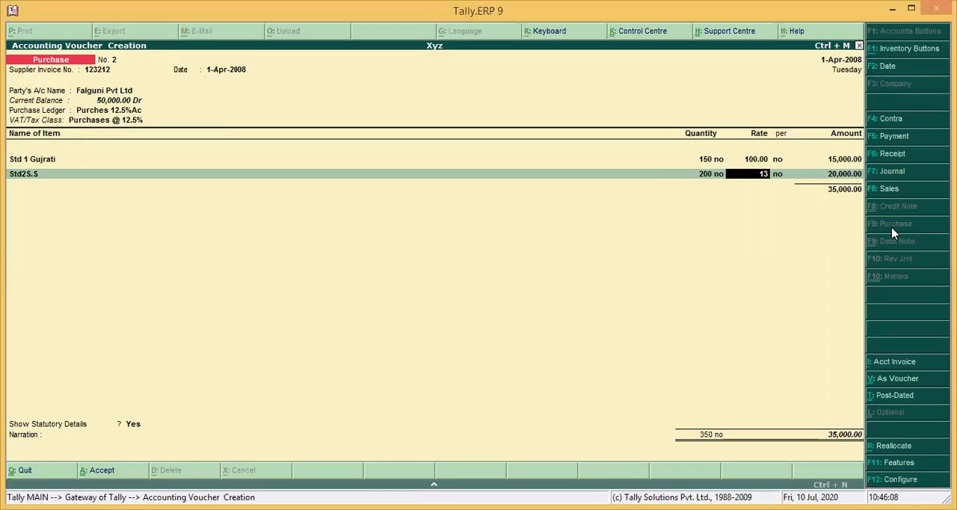
pyautogui.press('BackSpace')
pyautogui.write('40')
pyautogui.press('Return')
# Add the item Std 3 Sci to the purchase voucher with quantity 200 at a rate of 130
pyautogui.write('S')
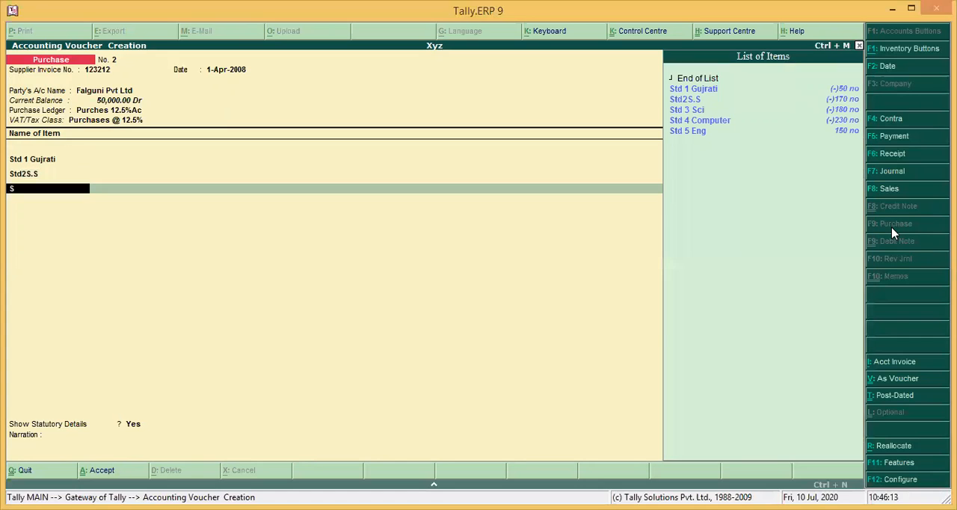
pyautogui.press('Down')
pyautogui.press('Down')
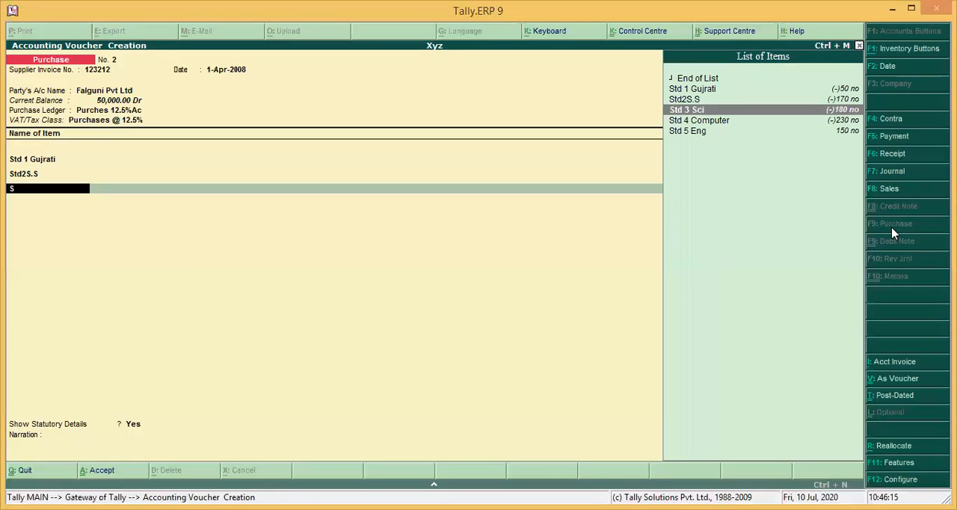
pyautogui.press('Return')
pyautogui.write('2')
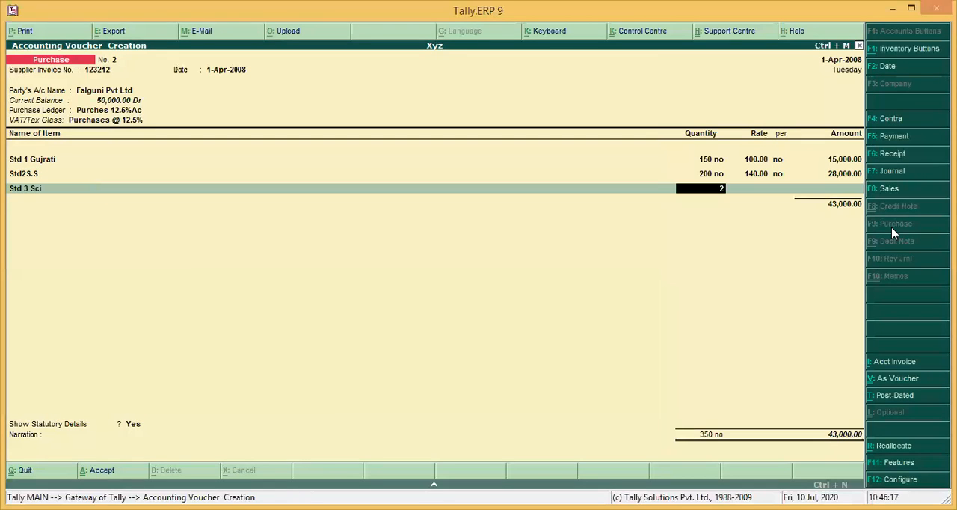
pyautogui.write('00 no')
pyautogui.press('Return')
pyautogui.write('130')
pyautogui.press('Return')
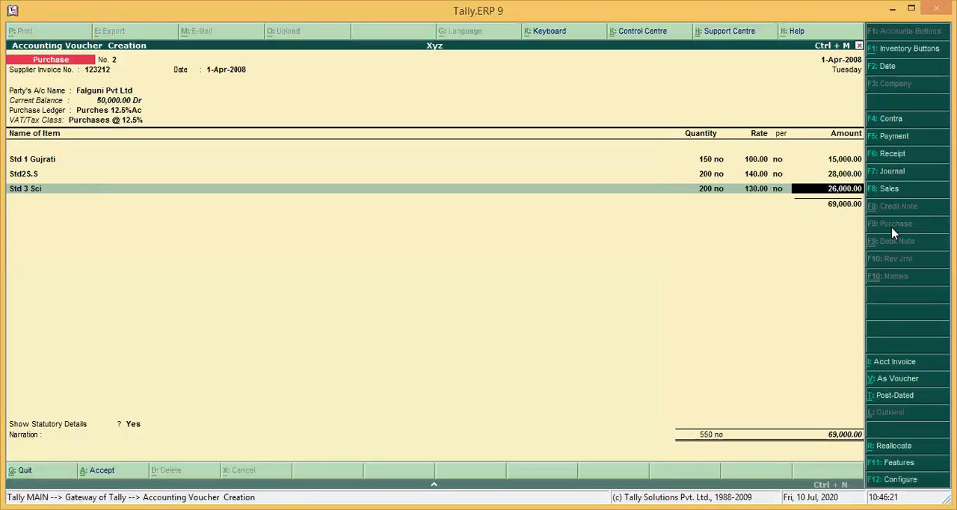
pyautogui.press('Return')
# Add the item Std 4 Computer to the purchase voucher with quantity 200 at a rate of 200, completing the item list
pyautogui.write('S')
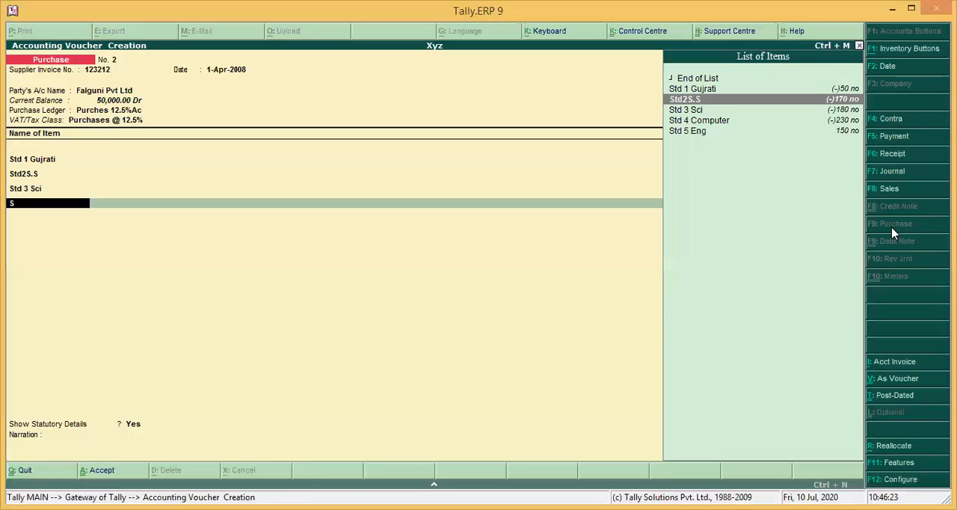
pyautogui.press('Down')
pyautogui.press('Down')
pyautogui.press('Return')
pyautogui.write('200')
pyautogui.press('Return')
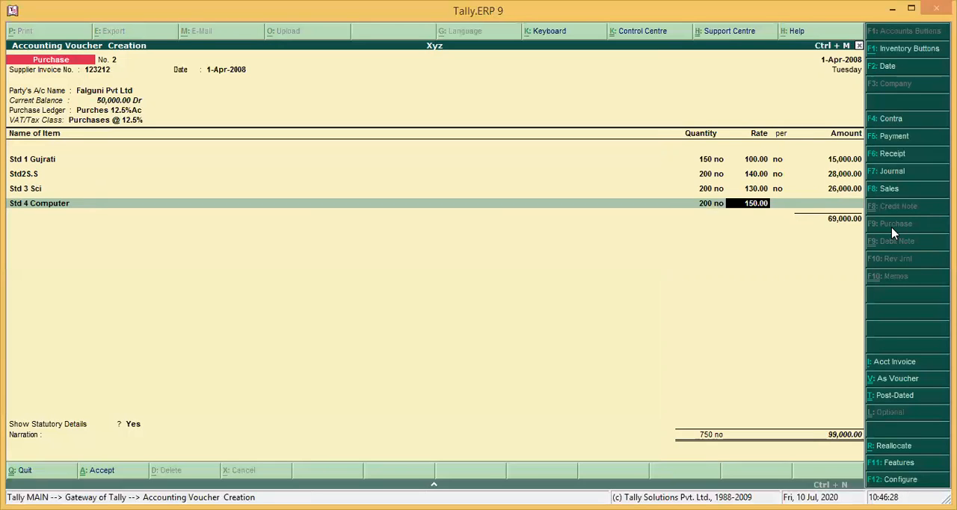
pyautogui.write('200')
pyautogui.press('Return')
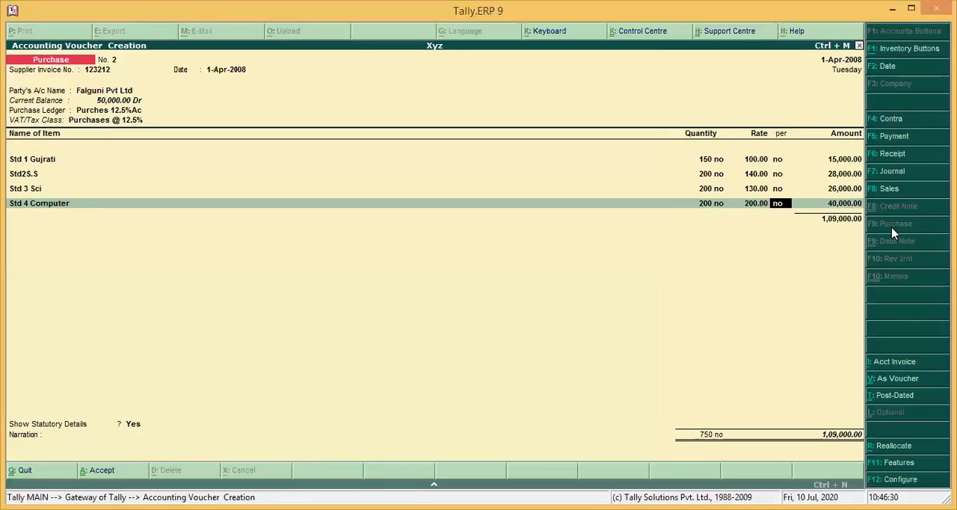
pyautogui.press('Return')
pyautogui.press('Return')
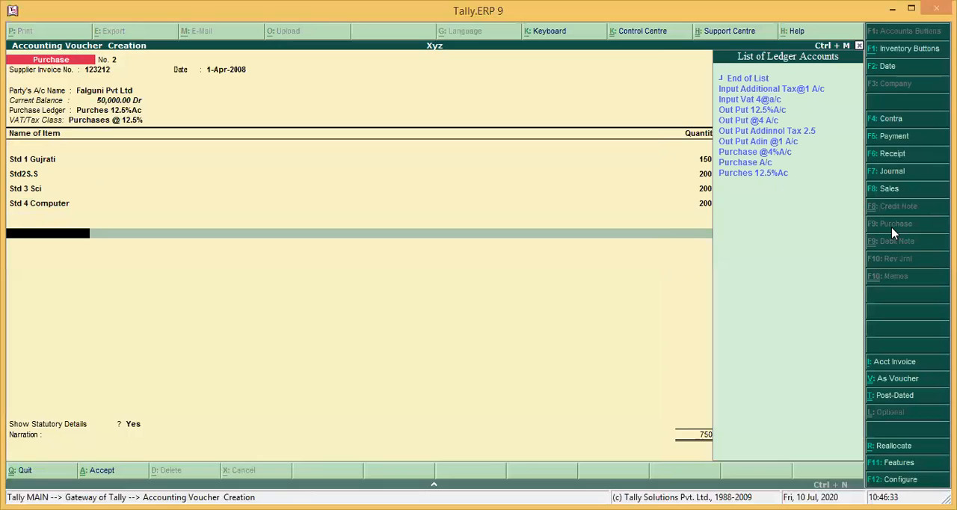
pyautogui.press('Down')
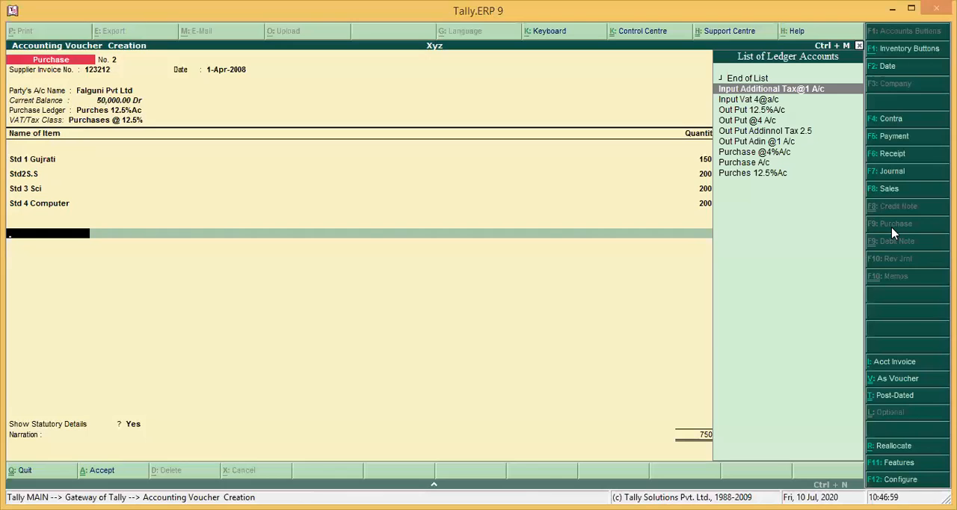
pyautogui.press('BackSpace')
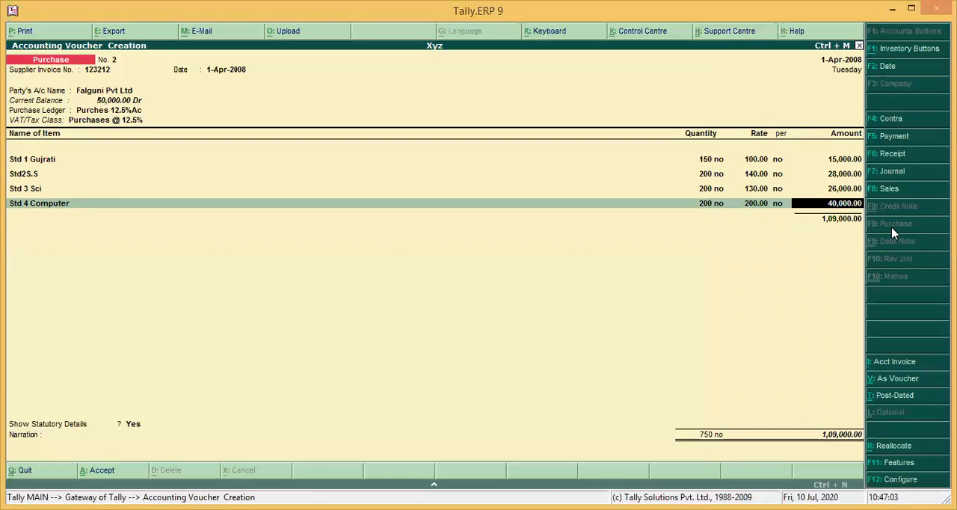
pyautogui.hotkey('ctrl', 'n')
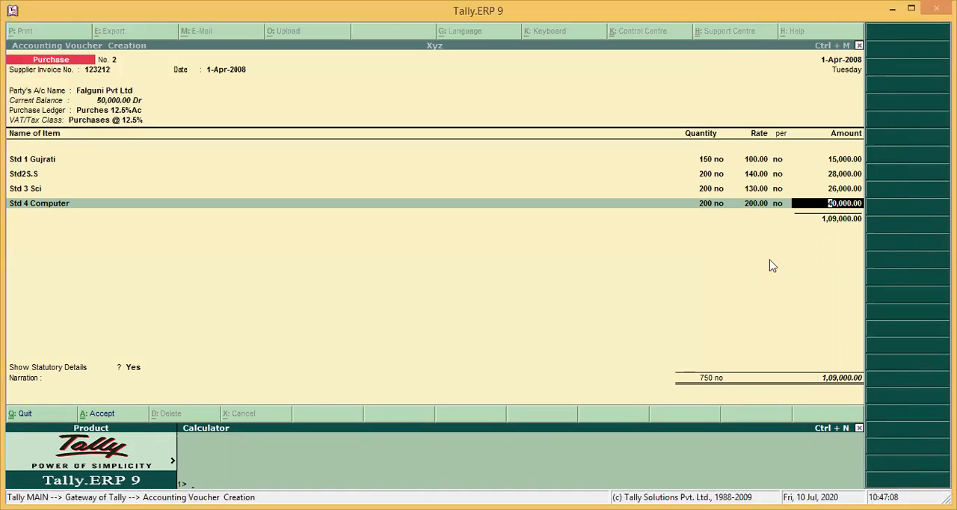
pyautogui.hotkey('ctrl', 'm')
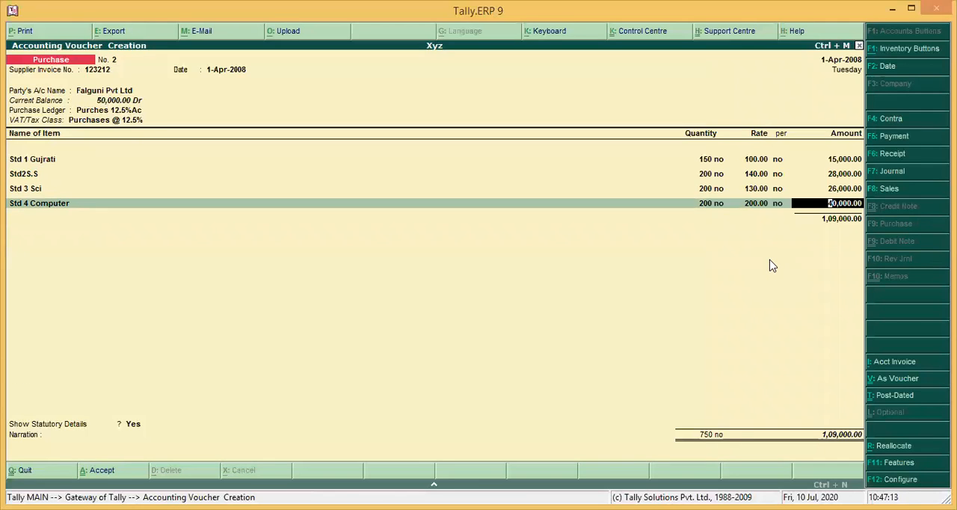
pyautogui.hotkey('ctrl', 'n')
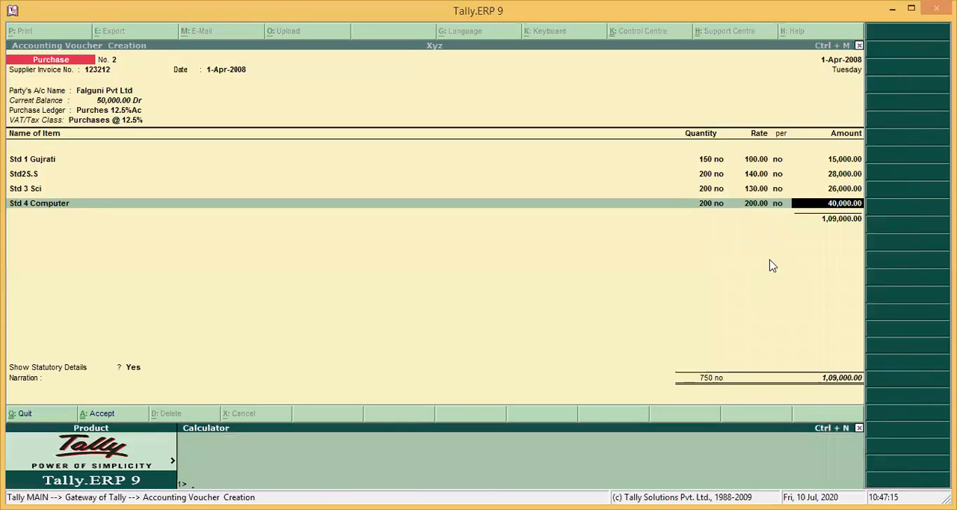
pyautogui.hotkey('ctrl', 'm')
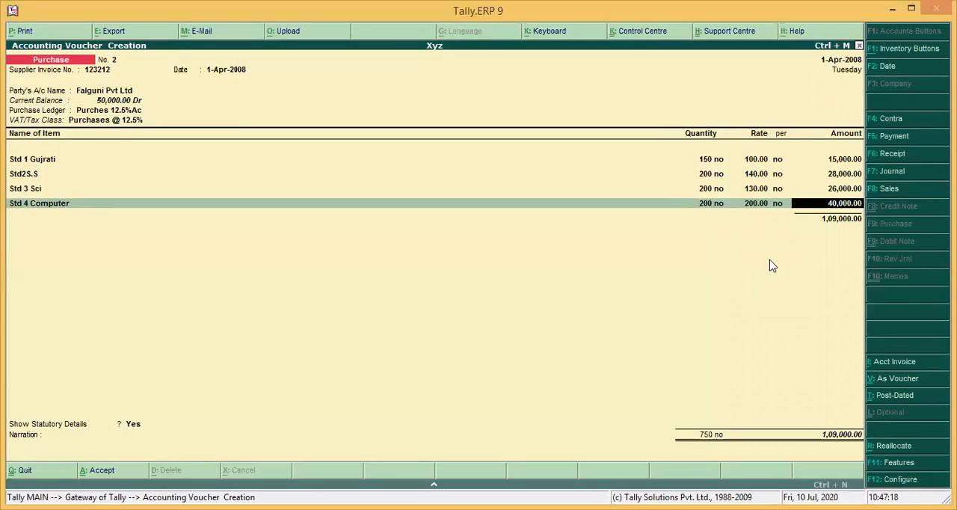
# View the purchase voucher's debit and credit entries, return to invoice mode, and abandon the voucher without saving
pyautogui.hotkey('ctrl', 'v')
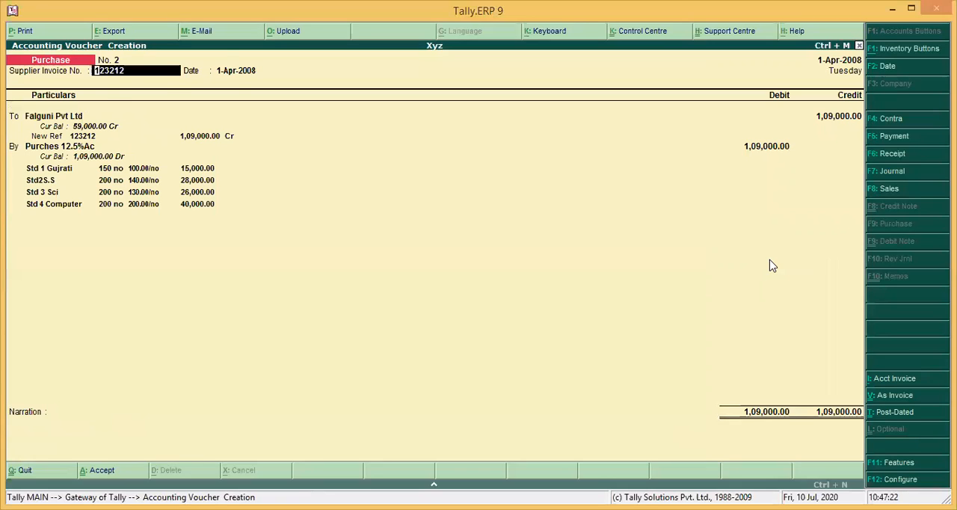
pyautogui.hotkey('ctrl', 'v')
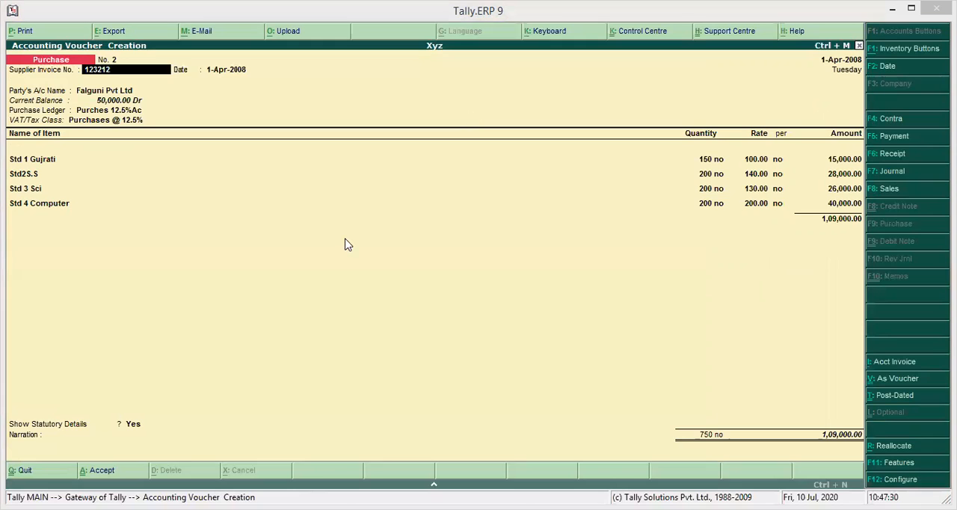
pyautogui.press('Return')
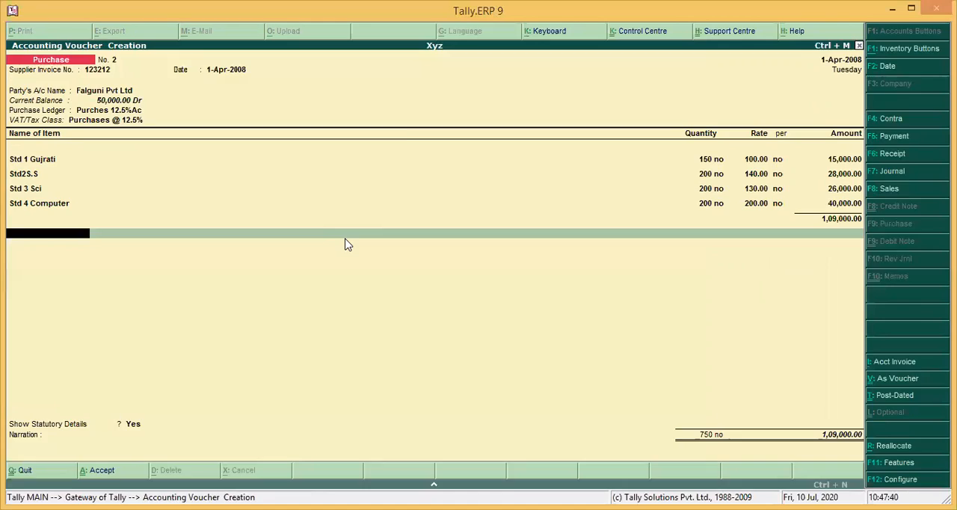
pyautogui.hotkey('ctrl', 'q')
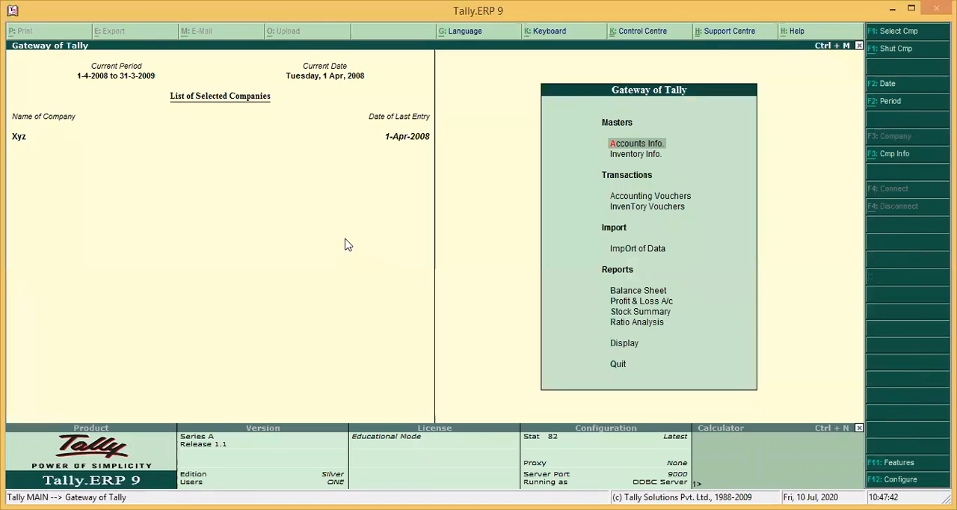
# Start a new single ledger named Input 12.5 under the group Duties & Taxes
pyautogui.press('Return')
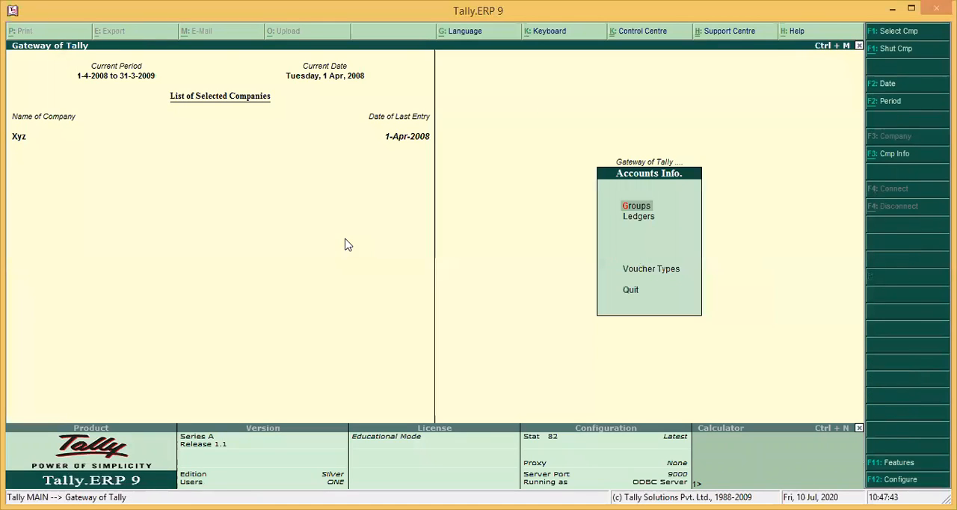
pyautogui.press('l')
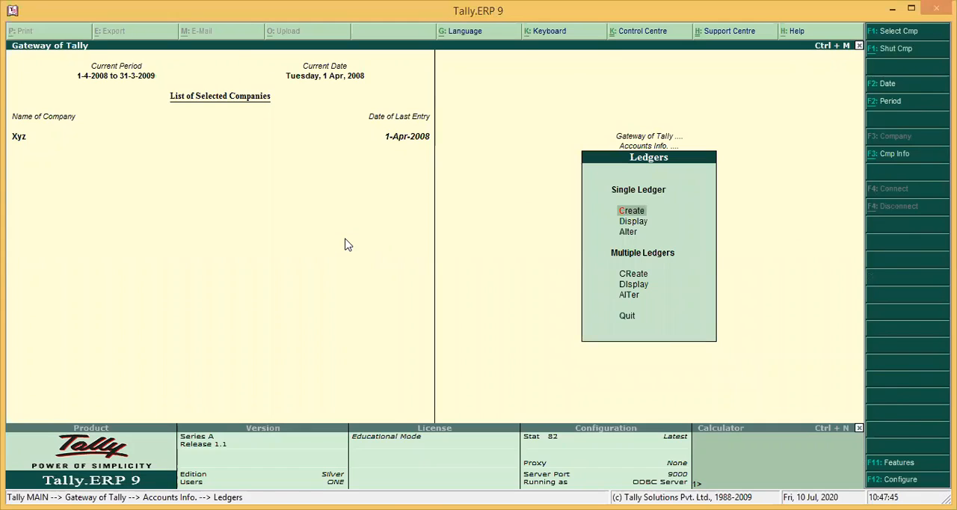
pyautogui.press('Return')
pyautogui.write('Input 12.5')
pyautogui.press('Return')
pyautogui.press('Return')
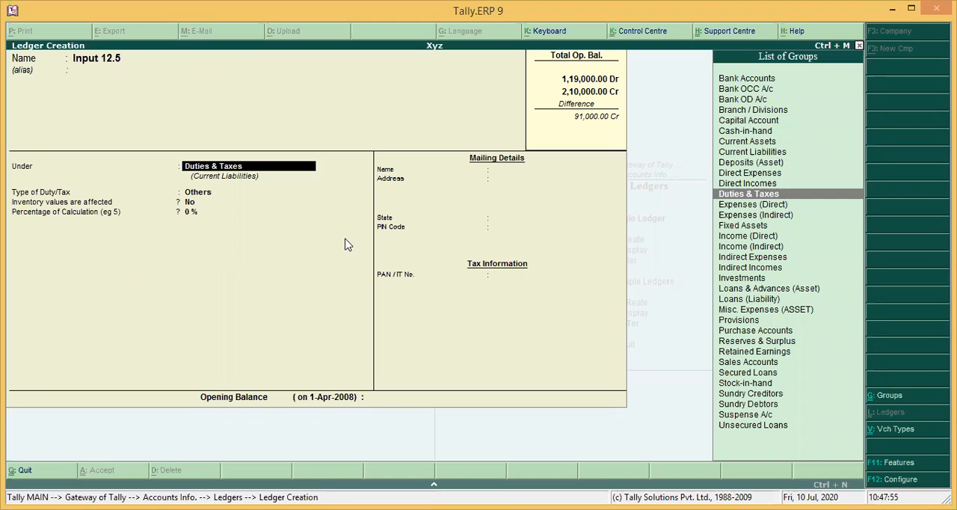
pyautogui.press('Return')
# Set the Input 12.5 ledger's duty/tax type to VAT and its VAT/Tax class to Input VAT @ 12.5%
pyautogui.press('Down')
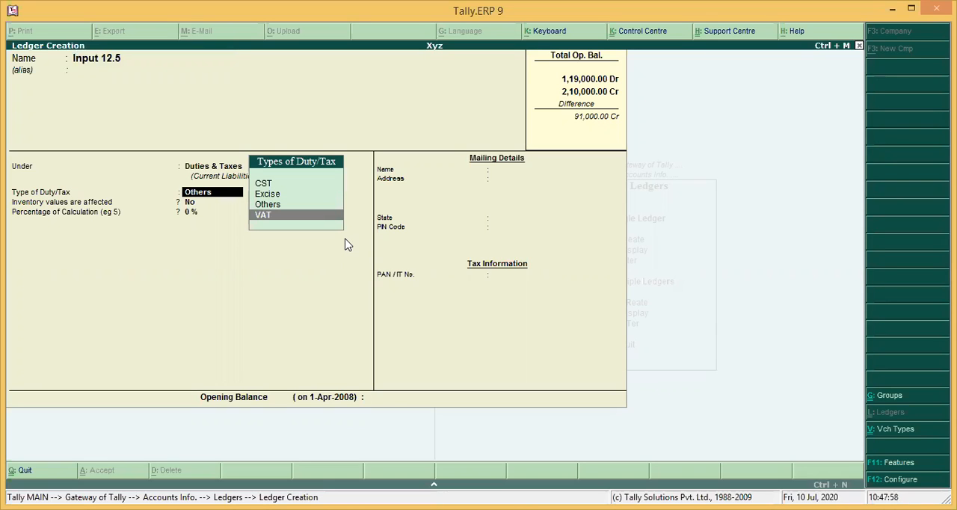
pyautogui.press('Return')
pyautogui.press('Down')
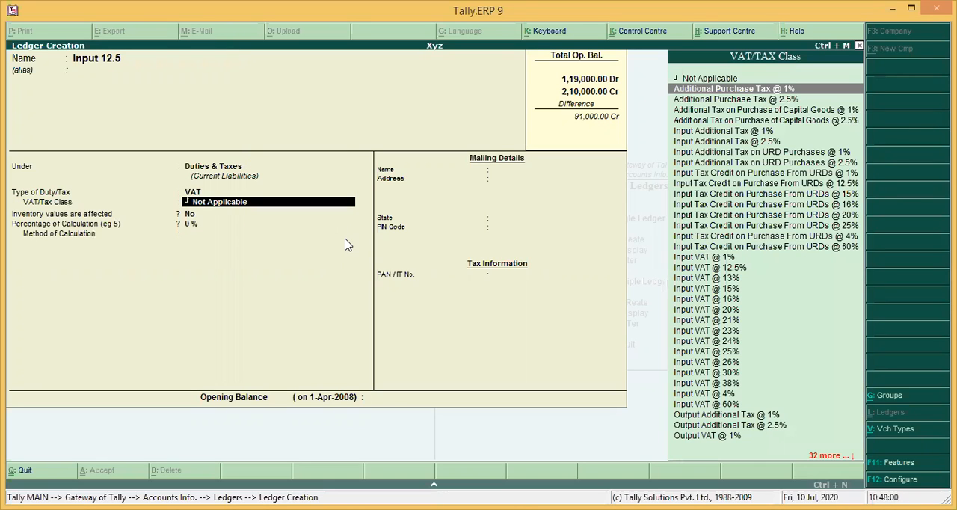
pyautogui.press('Down')
pyautogui.press('Down')
pyautogui.press('Down')
pyautogui.press('Down')
pyautogui.press('Down')
pyautogui.press('Down')
pyautogui.press('Down')
pyautogui.press('Down')
pyautogui.press('Down')
pyautogui.press('Down')
pyautogui.press('Down')
pyautogui.press('Down')
pyautogui.press('Down')
pyautogui.press('Down')
pyautogui.press('Down')
pyautogui.press('Down')
pyautogui.press('Down')
pyautogui.press('Return')
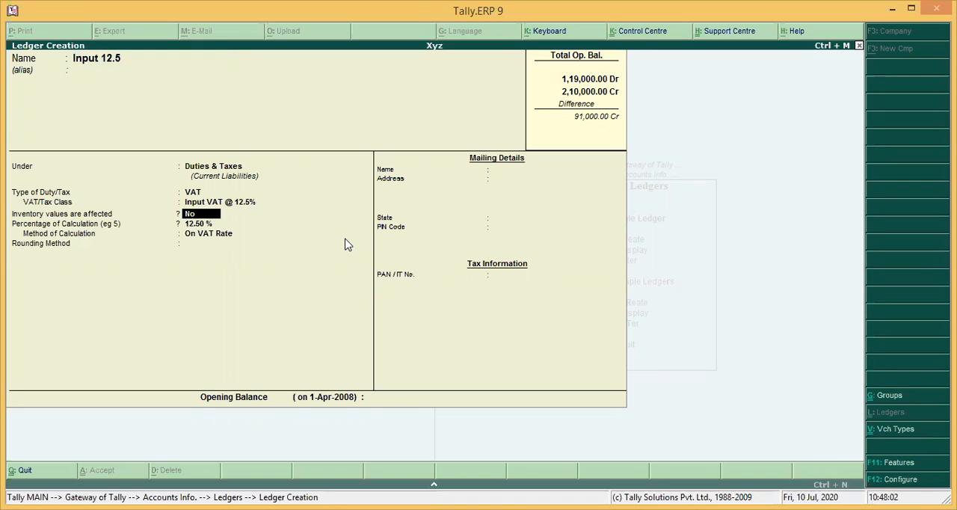
# Give the Input 12.5 ledger Normal Rounding with a rounding limit of 1 and save the ledger
pyautogui.press('Return')
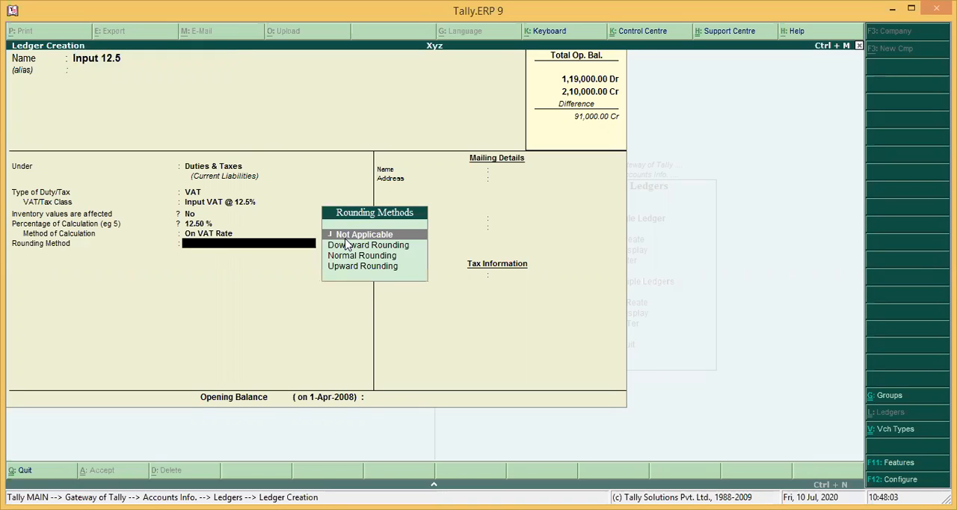
pyautogui.press('Down')
pyautogui.press('Down')
pyautogui.press('Return')
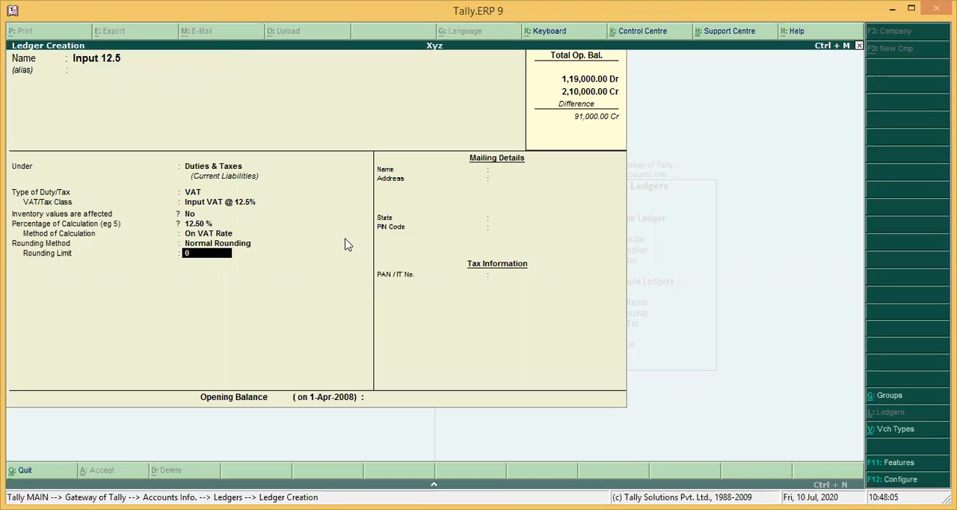
pyautogui.write('1')
pyautogui.press('Return')
pyautogui.press('Return')
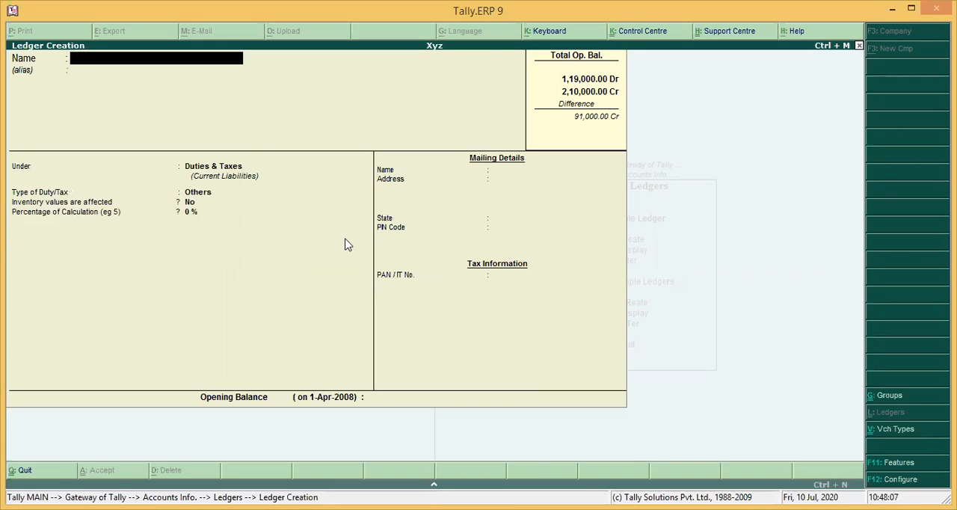
# Look through the list of existing ledgers to check which input and output tax ledgers are available
pyautogui.press('Escape')
pyautogui.press('a')
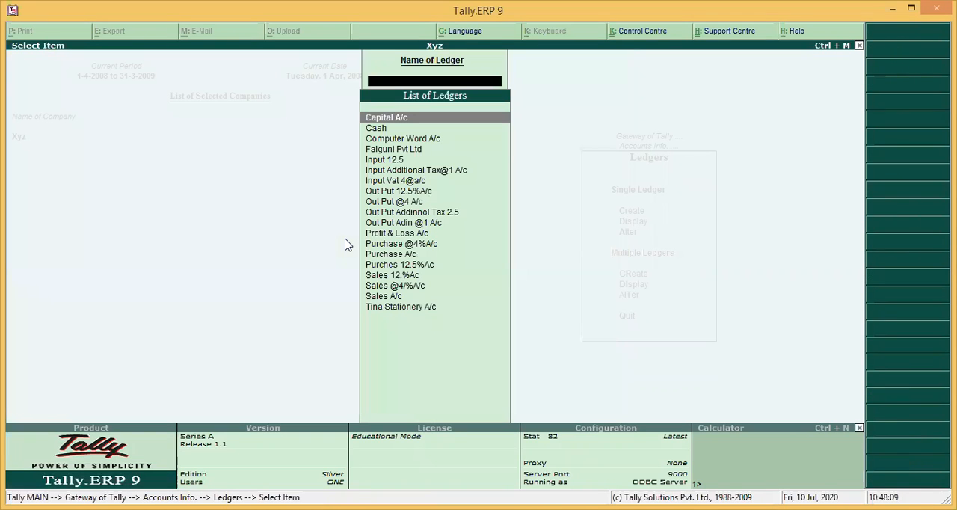
pyautogui.press('Down')
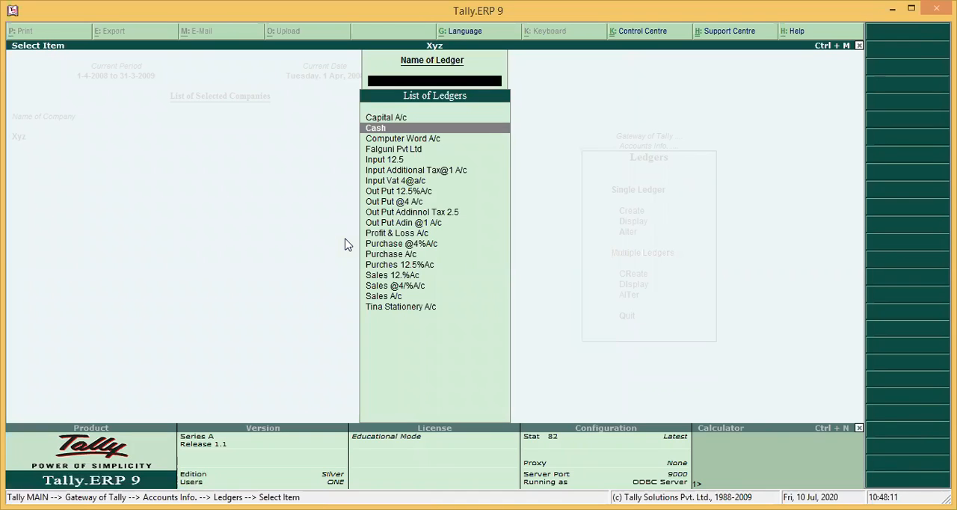
pyautogui.write('i')
pyautogui.press('BackSpace')
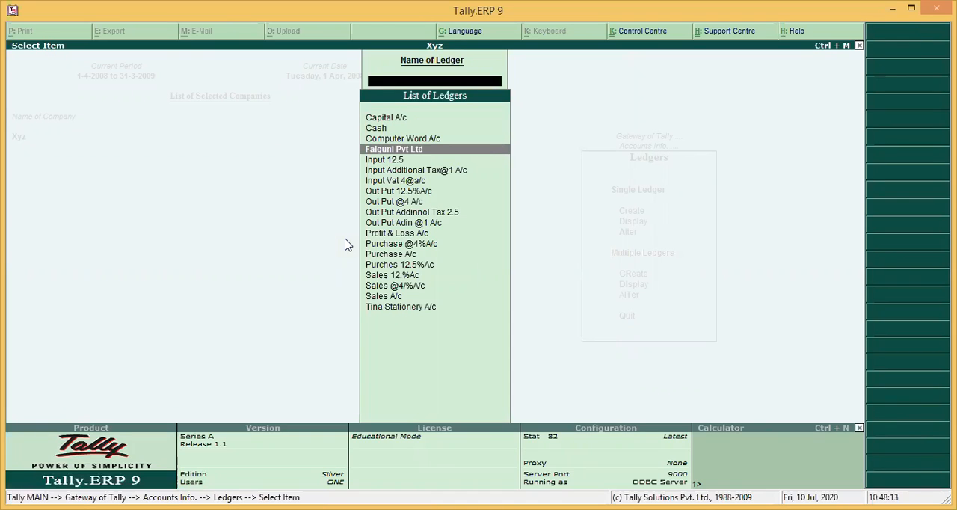
pyautogui.write('i')
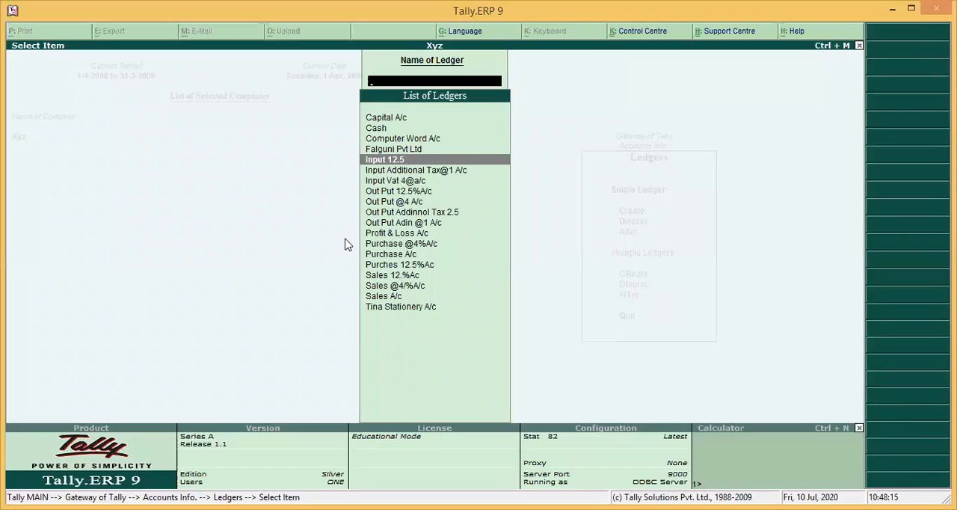
pyautogui.press('Down')
pyautogui.press('Down')
pyautogui.press('Down')
pyautogui.press('Down')
pyautogui.press('Down')
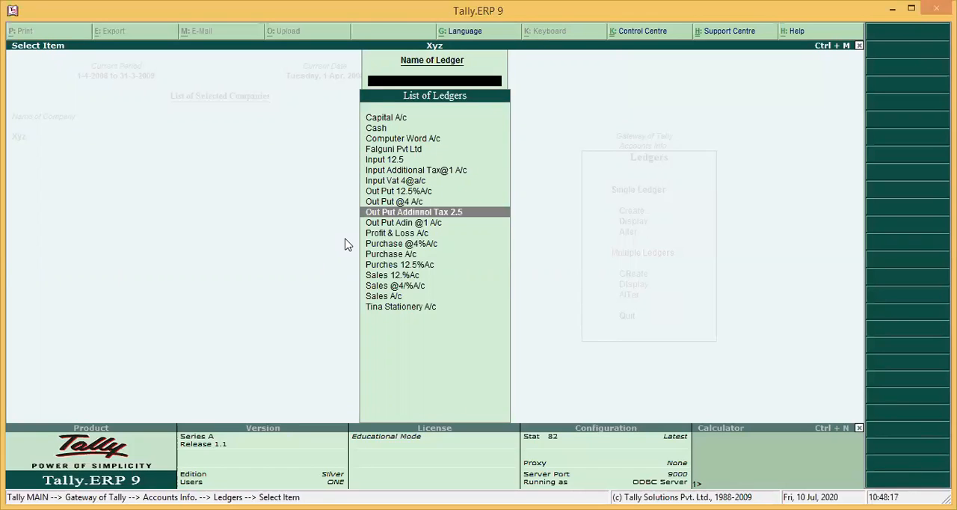
pyautogui.press('Down')
pyautogui.press('Down')
pyautogui.press('Down')
pyautogui.press('Down')
pyautogui.press('Down')
pyautogui.press('Down')
pyautogui.press('Down')
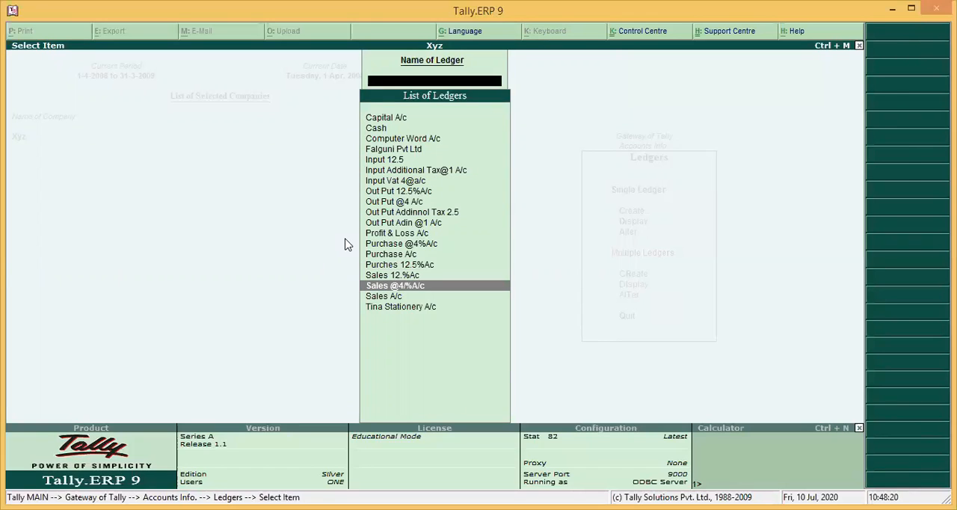
pyautogui.press('Escape')
# Start a new single ledger named Input Addinol Tax 2.5 under the group Duties & Taxes
pyautogui.press('Up')
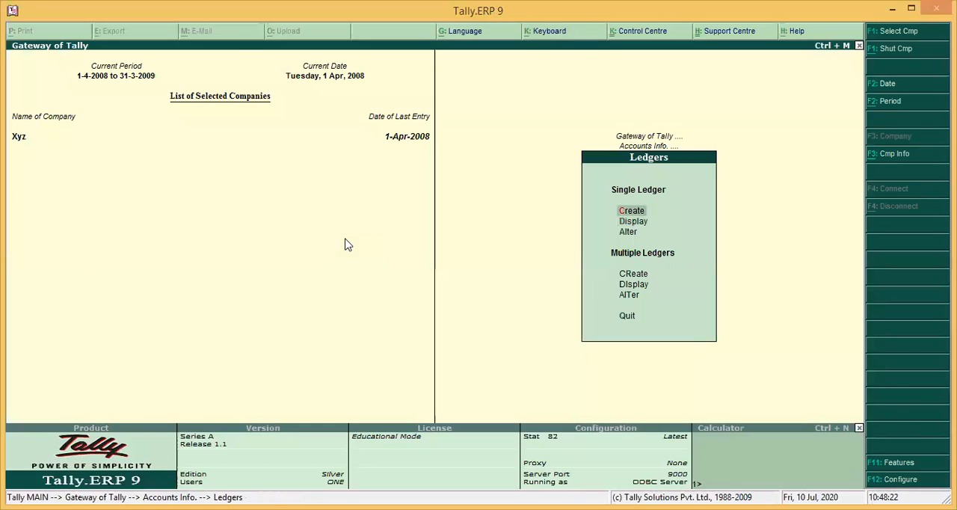
pyautogui.press('Return')
pyautogui.write('Inpu')
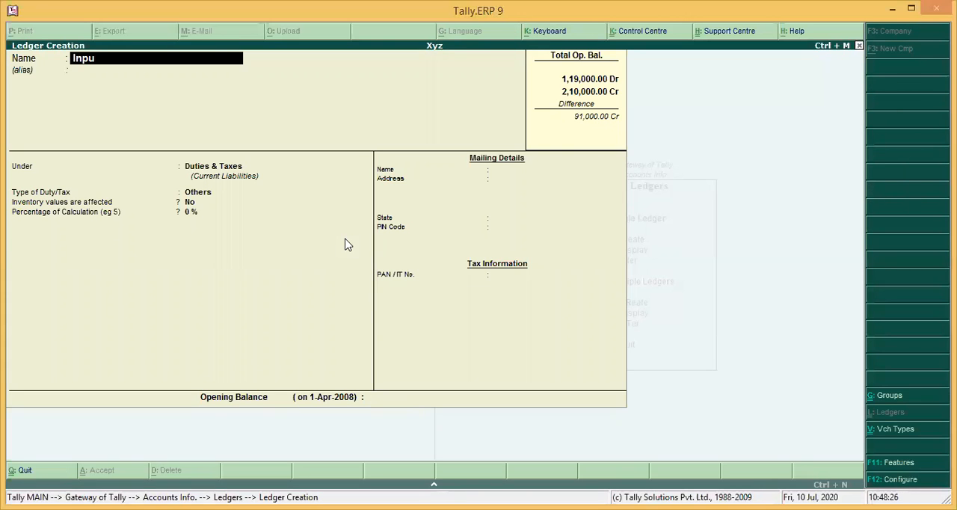
pyautogui.write('t addinol Tax')
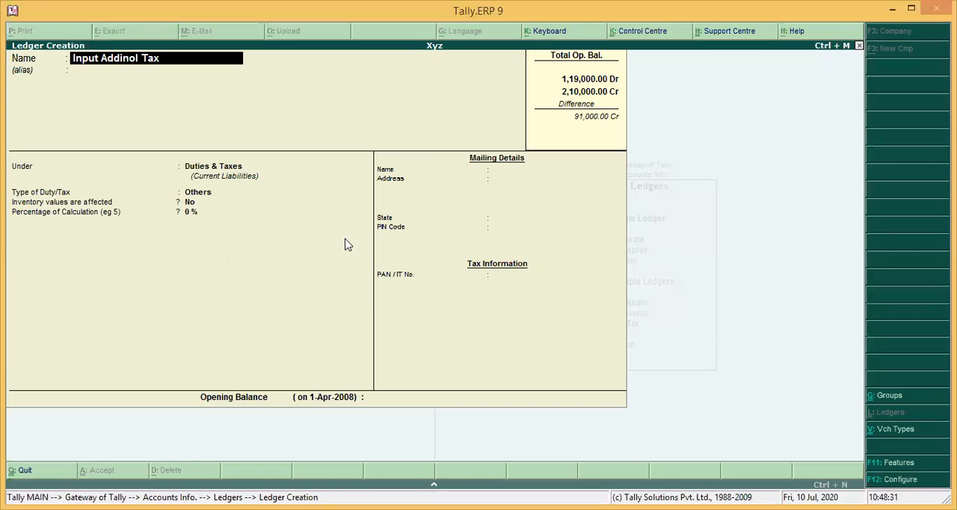
pyautogui.write(' 2.5')
pyautogui.press('Return')
pyautogui.press('Return')
# Set the Input Addinol Tax 2.5 ledger's duty/tax type to VAT and its VAT/Tax class to Additional Purchase Tax @ 2.5%
pyautogui.press('Return')
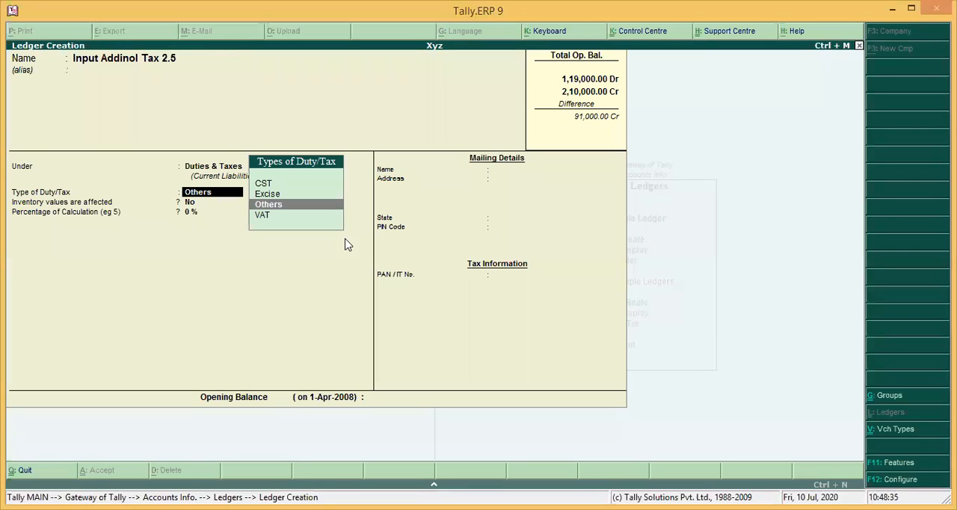
pyautogui.press('Down')
pyautogui.press('Return')
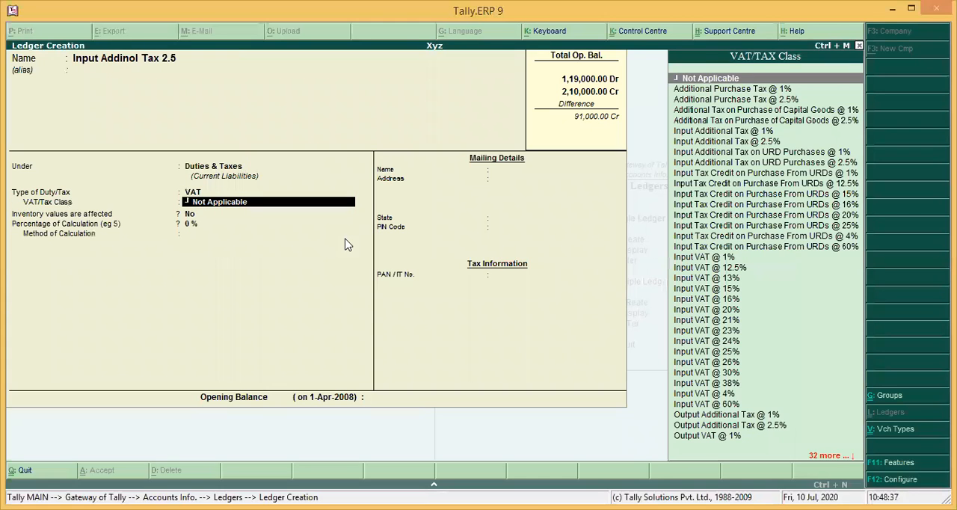
pyautogui.press('Down')
pyautogui.press('Down')
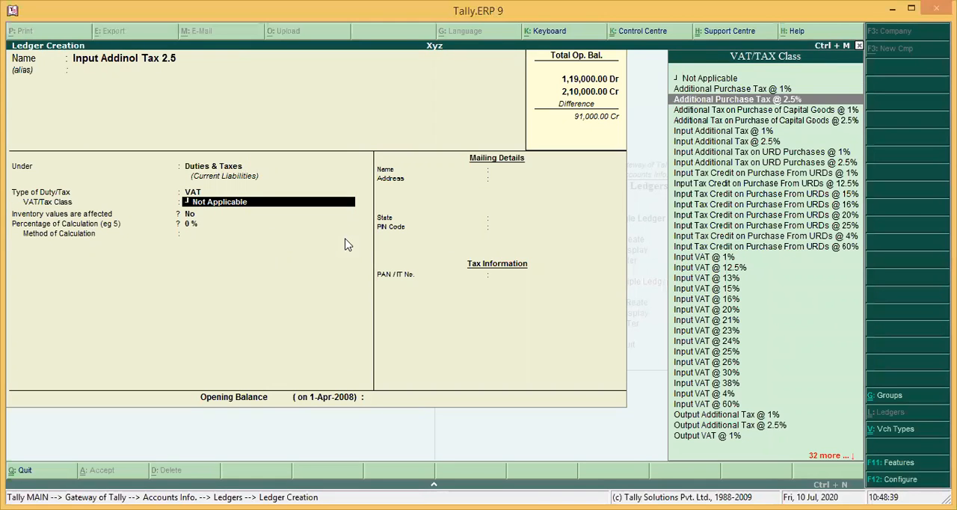
pyautogui.press('Return')
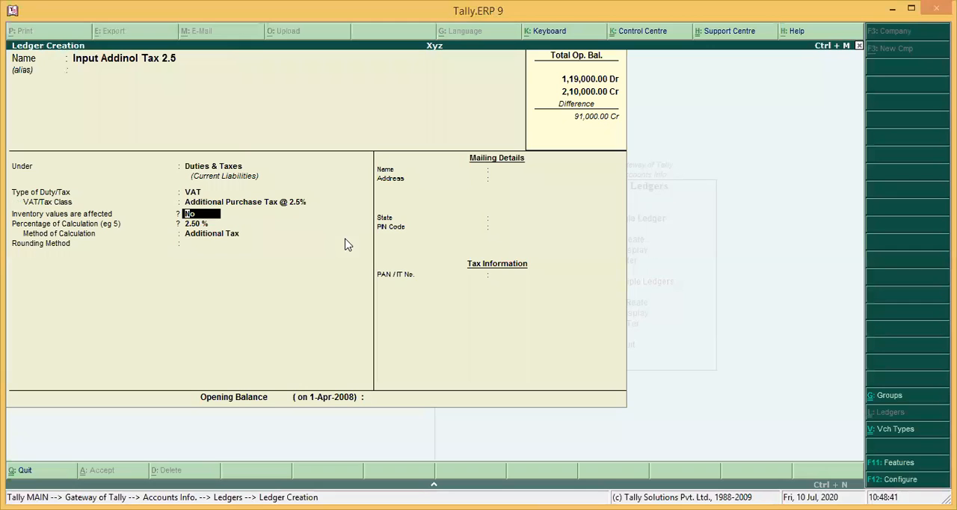
# Choose a rounding method with a rounding limit of 1 for the Input Addinol Tax 2.5 ledger, save it and leave ledger creation
pyautogui.press('Return')
pyautogui.press('Down')
pyautogui.press('Down')
pyautogui.press('Return')
pyautogui.write('1')
pyautogui.hotkey('ctrl', 'a')
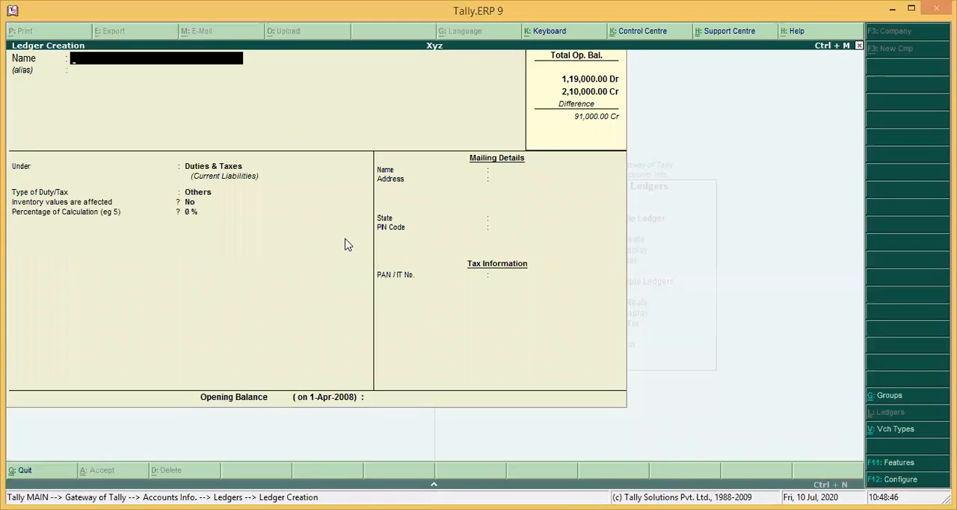
pyautogui.press('Escape')
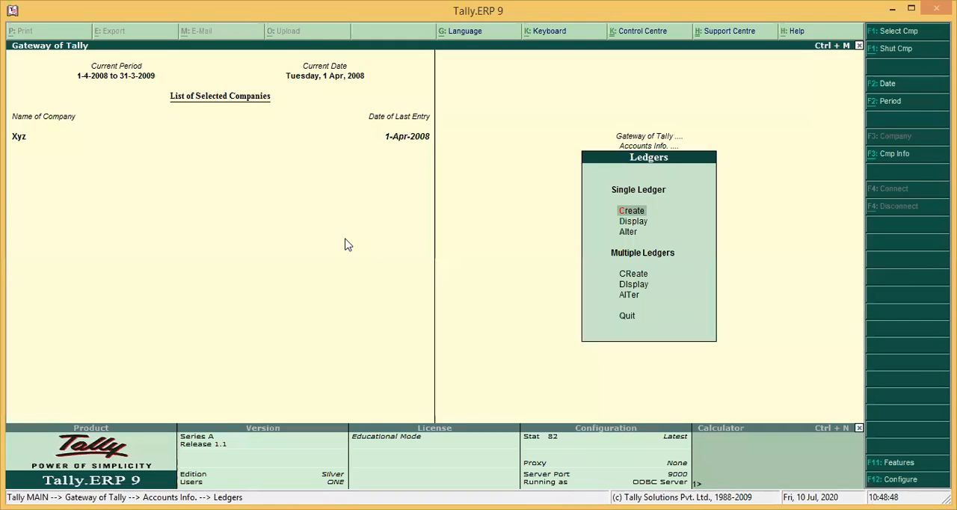
# Open a new purchase voucher with supplier invoice number 2131, keeping the date 1-Apr-2008
pyautogui.press('Escape')
pyautogui.press('Down')
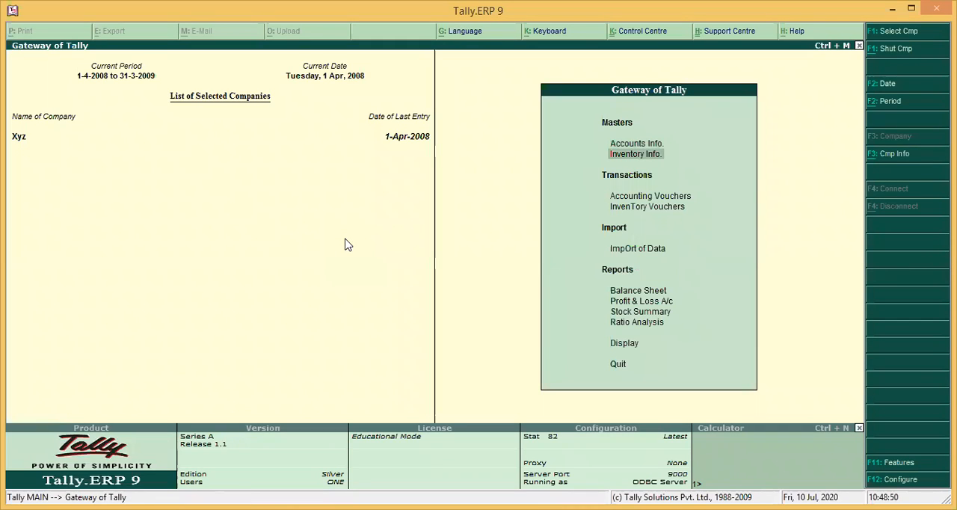
pyautogui.press('v')
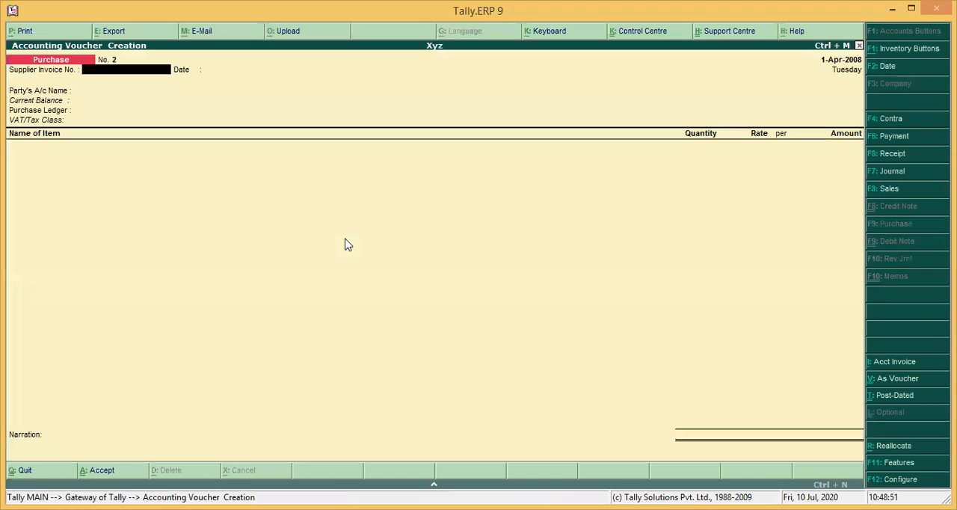
pyautogui.write('2131')
pyautogui.press('Return')
pyautogui.press('Return')
# Choose Falguni Pvt Ltd as the party, keep the dealer type Not Applicable, and use Purches 12.5%Ac as the purchase ledger
pyautogui.press('Down')
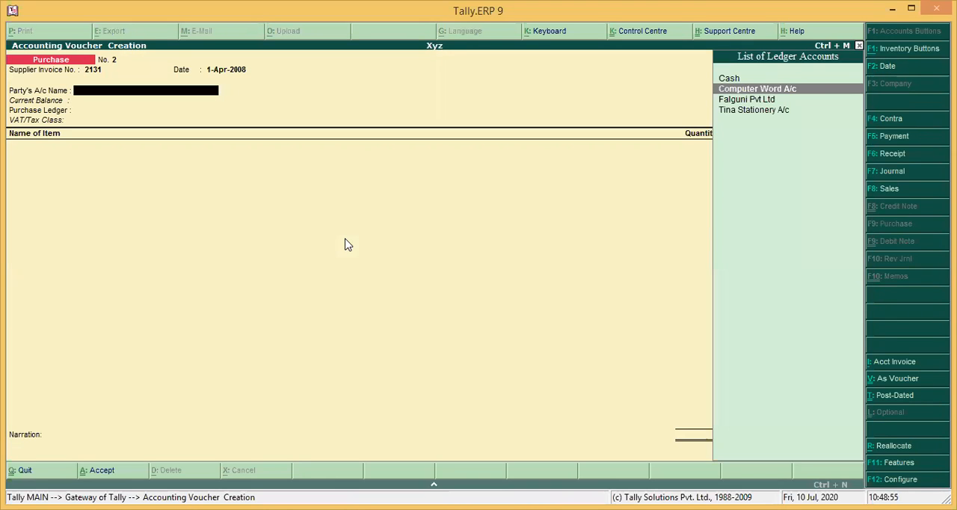
pyautogui.press('Down')
pyautogui.press('Return')
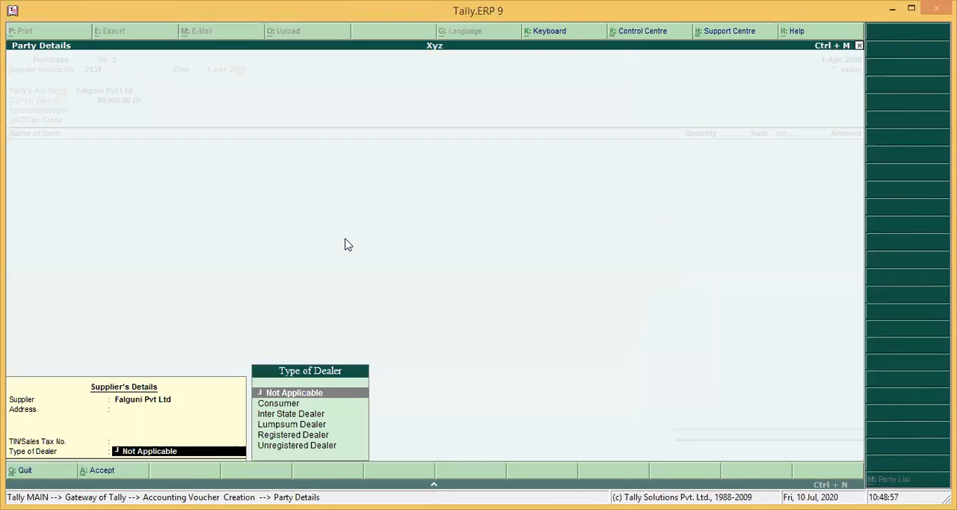
pyautogui.press('Return')
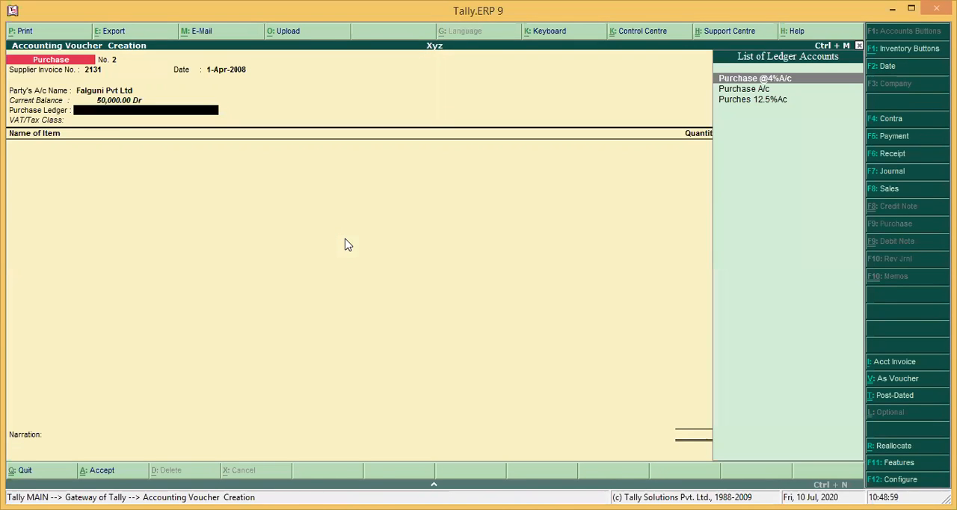
pyautogui.press('Down')
pyautogui.press('Down')
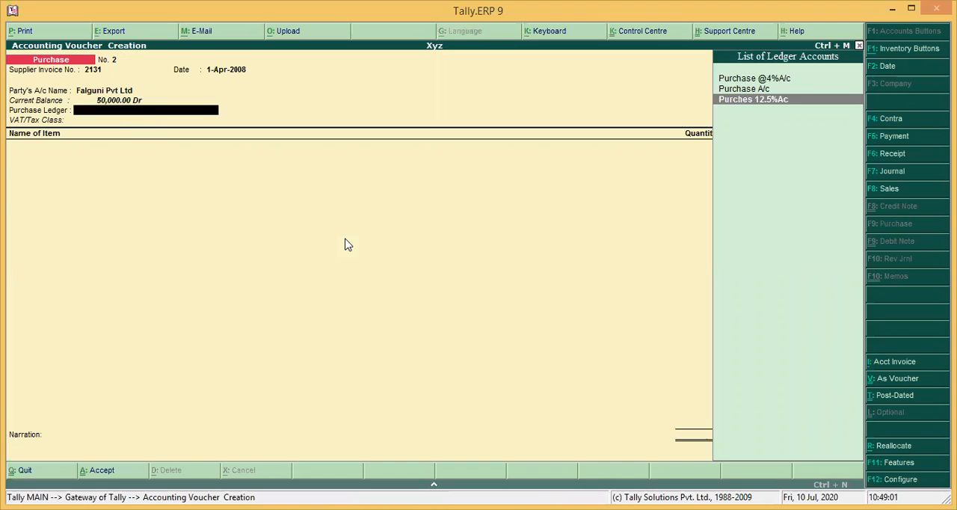
pyautogui.press('Return')
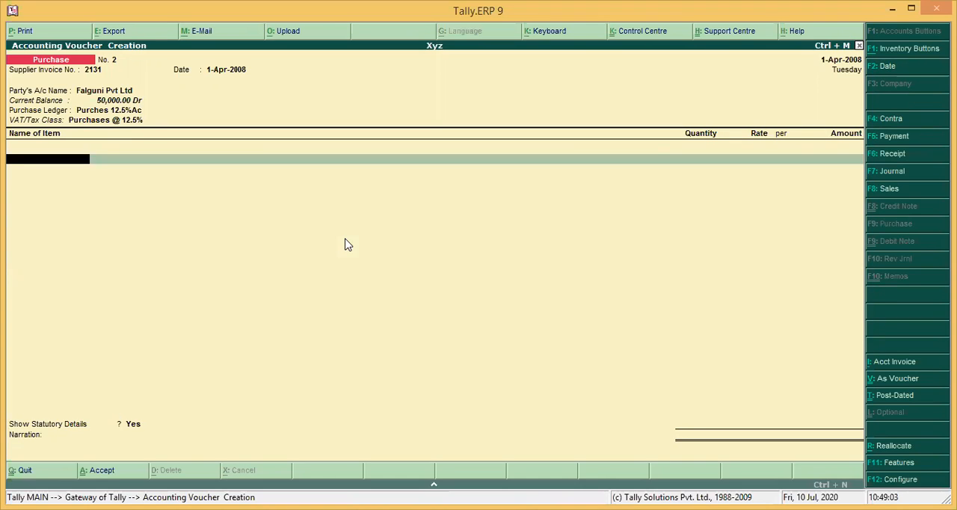
# Add the item Std 1 Gujrati to the purchase with quantity 200 at the default rate of 100
pyautogui.write('S')
pyautogui.press('Return')
pyautogui.write('2')
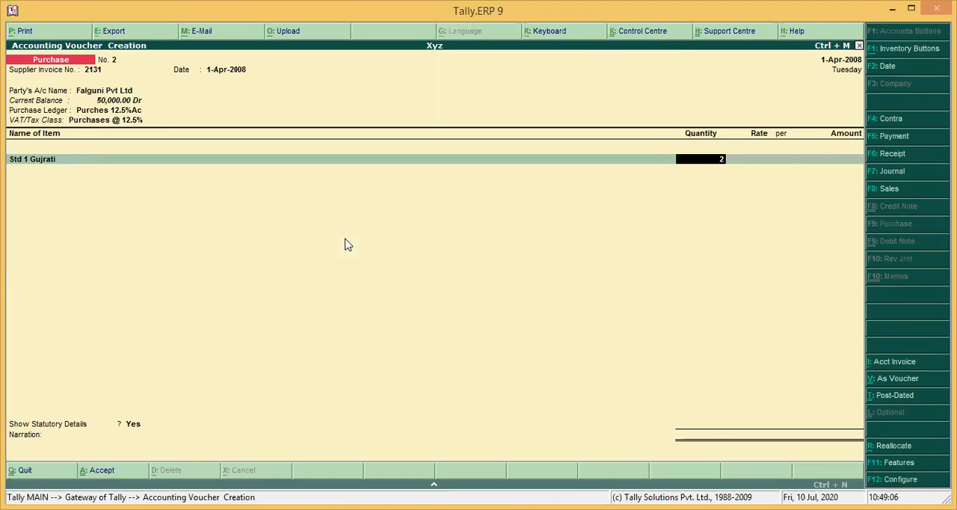
pyautogui.write('00')
pyautogui.press('Return')
pyautogui.press('Return')
pyautogui.press('Return')
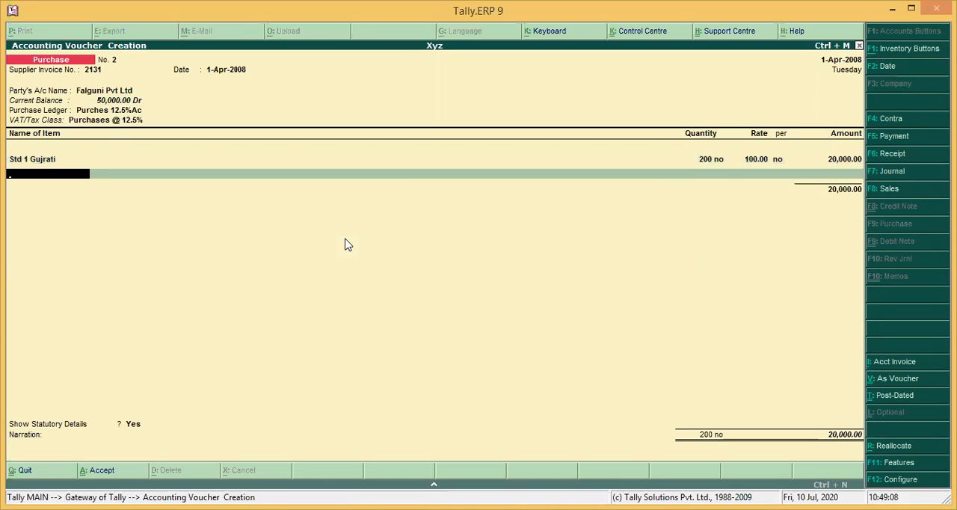
# Add the item Std2S.S to the purchase with quantity 100 at the default rate of 100
pyautogui.write('S')
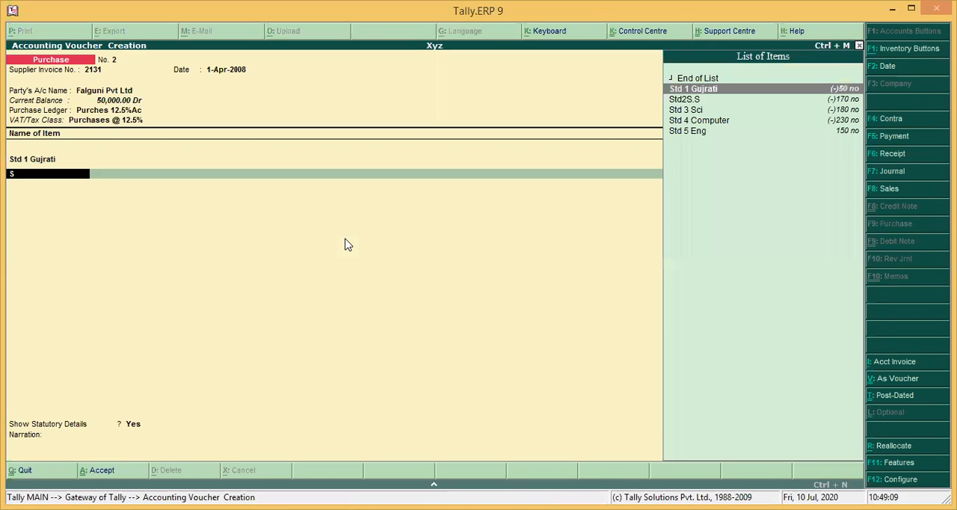
pyautogui.press('Down')
pyautogui.press('Return')
pyautogui.write('100')
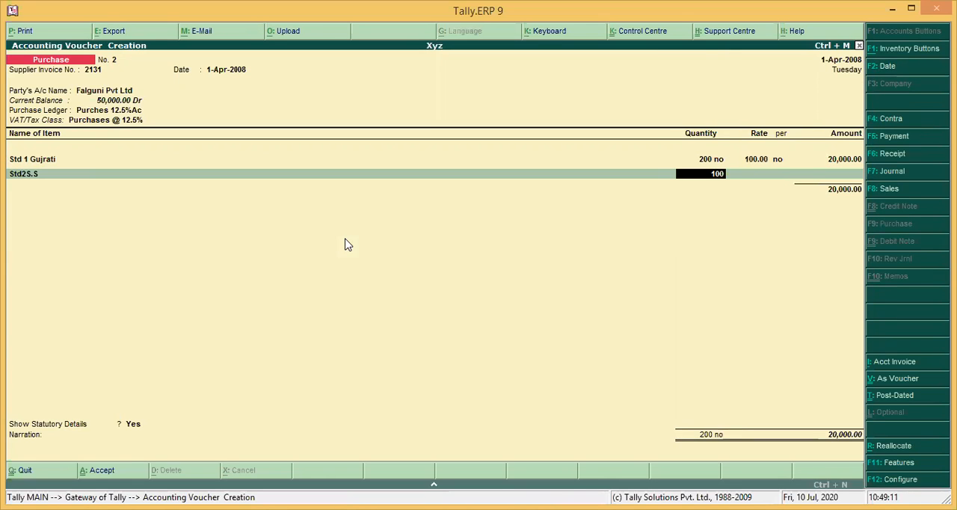
pyautogui.press('Return')
pyautogui.press('Return')
pyautogui.press('Return')
pyautogui.press('Return')
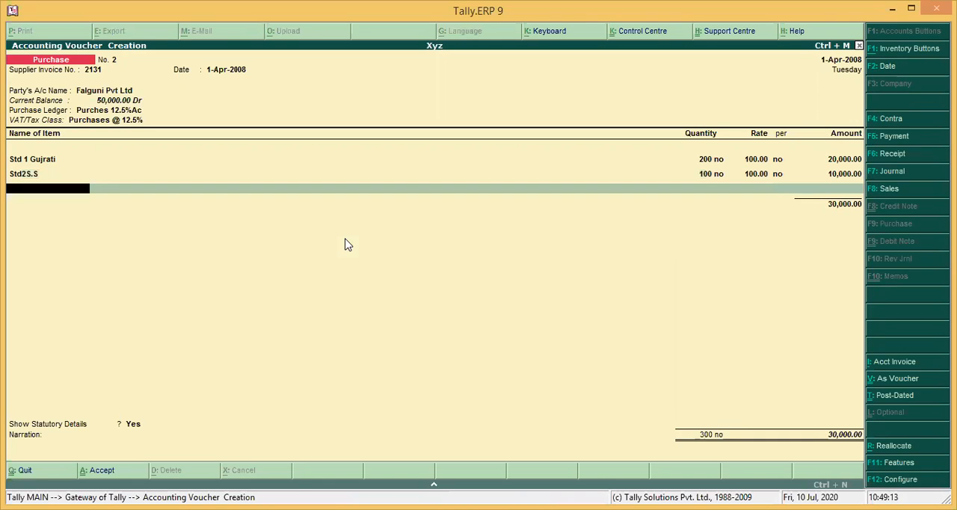
# Add the item Std 3 Sci to the purchase with quantity 300 at a rate of 120
pyautogui.write('S')
pyautogui.press('Down')
pyautogui.press('Down')
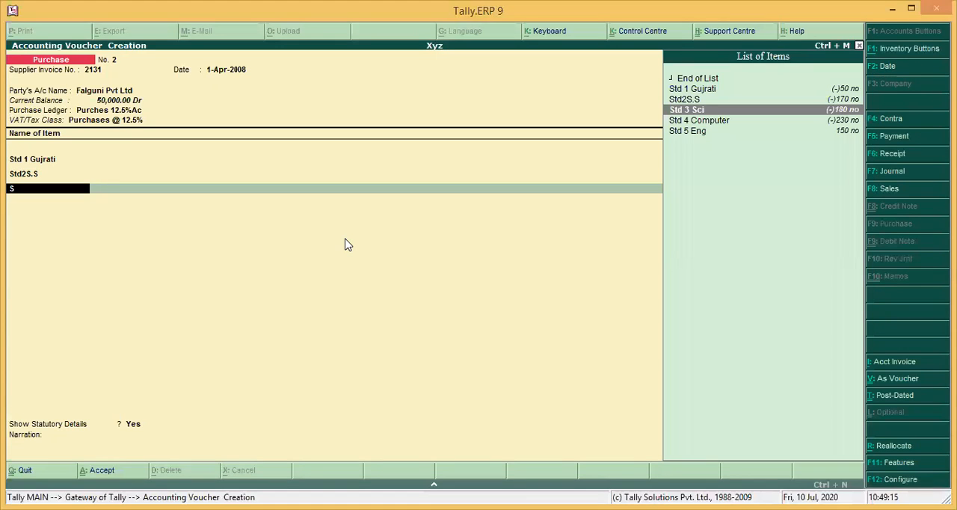
pyautogui.press('Return')
pyautogui.write('300')
pyautogui.press('Return')
pyautogui.write('120')
pyautogui.press('Return')
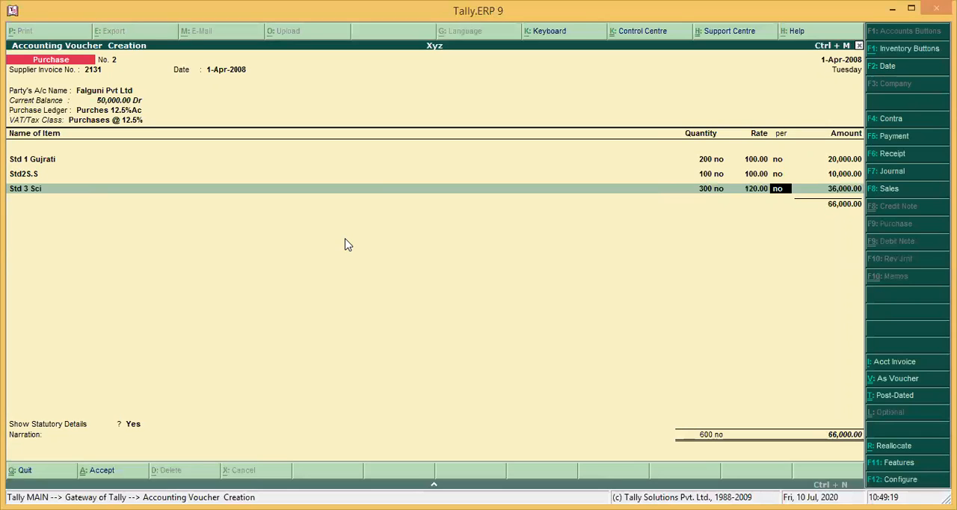
pyautogui.press('Return')
pyautogui.press('Return')
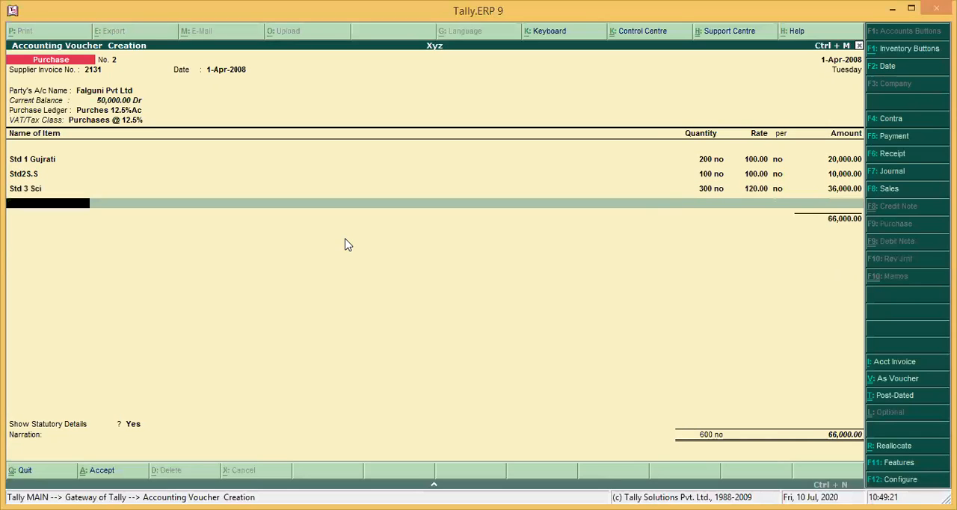
# Go back to the Std 1 Gujrati line and set its rate to 120
pyautogui.press('BackSpace')
pyautogui.press('BackSpace')
pyautogui.press('BackSpace')
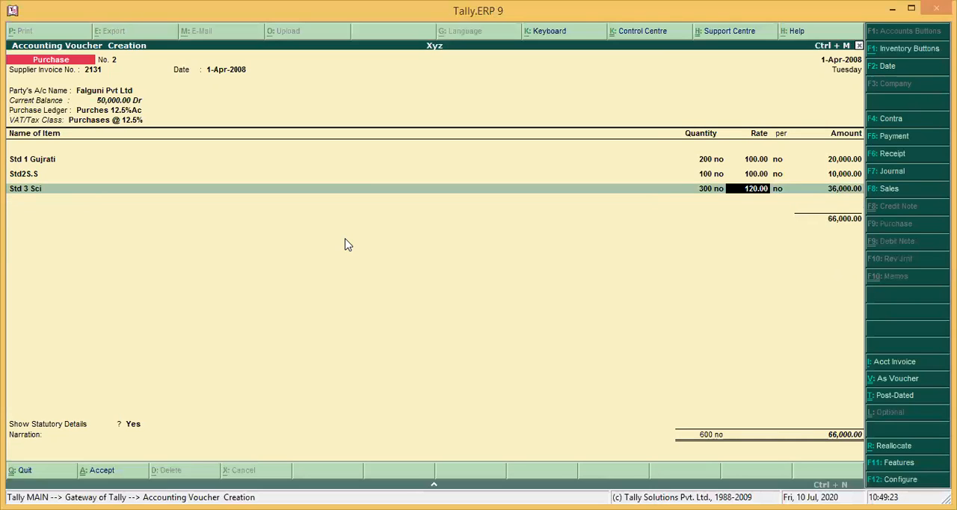
pyautogui.press('Up')
pyautogui.press('Up')
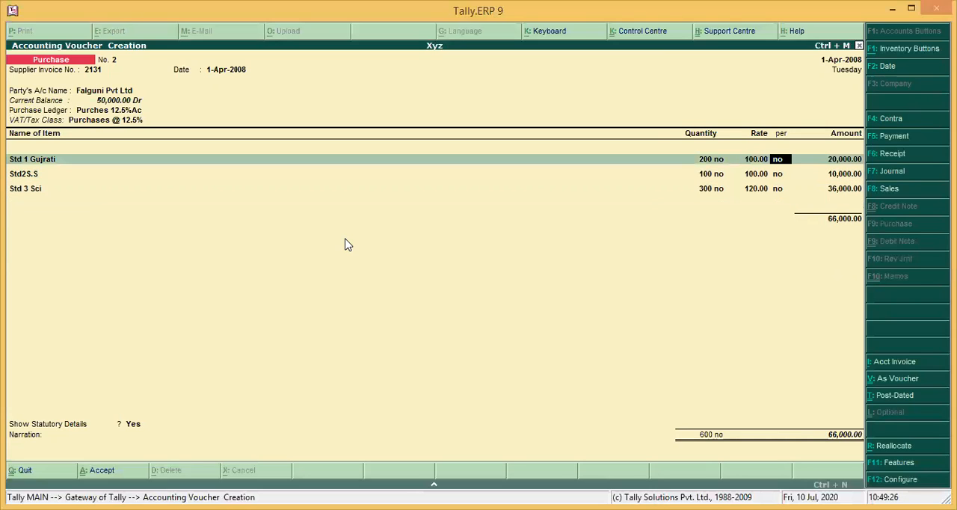
pyautogui.press('BackSpace')
pyautogui.write('120')
pyautogui.press('Return')
pyautogui.press('Down')
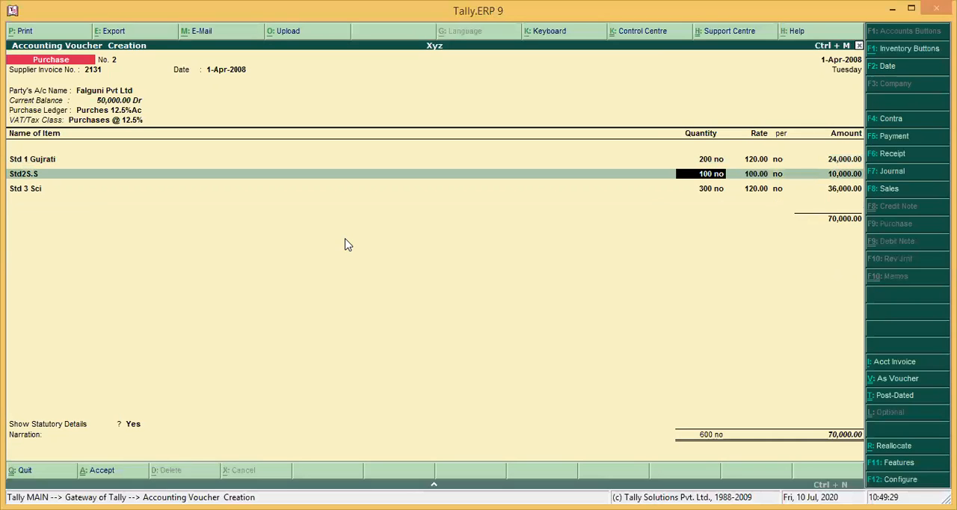
# Set the rate of the Std2S.S line to 130
pyautogui.press('Return')
pyautogui.write('123')
pyautogui.press('BackSpace')
pyautogui.press('BackSpace')
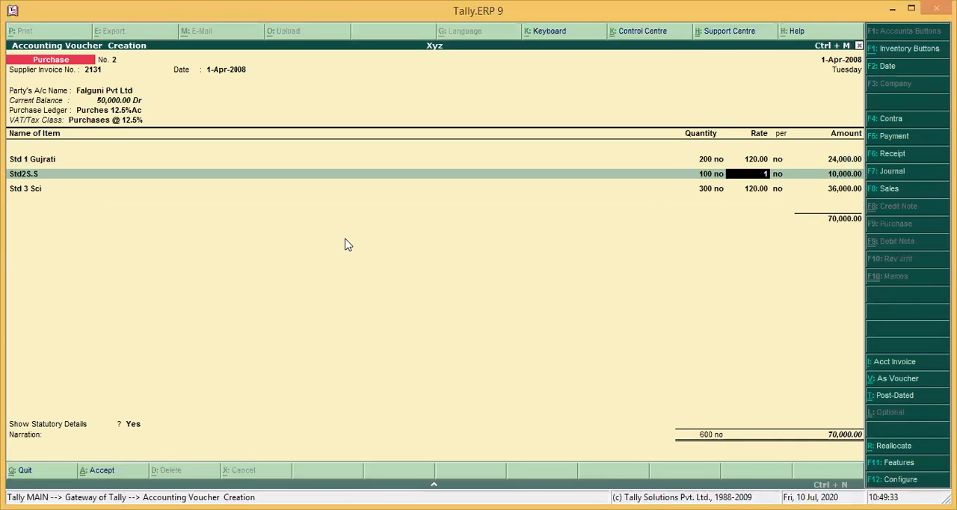
pyautogui.write('30')
pyautogui.press('Return')
# Set the rate of the Std 3 Sci line to 150
pyautogui.press('Return')
pyautogui.press('Return')
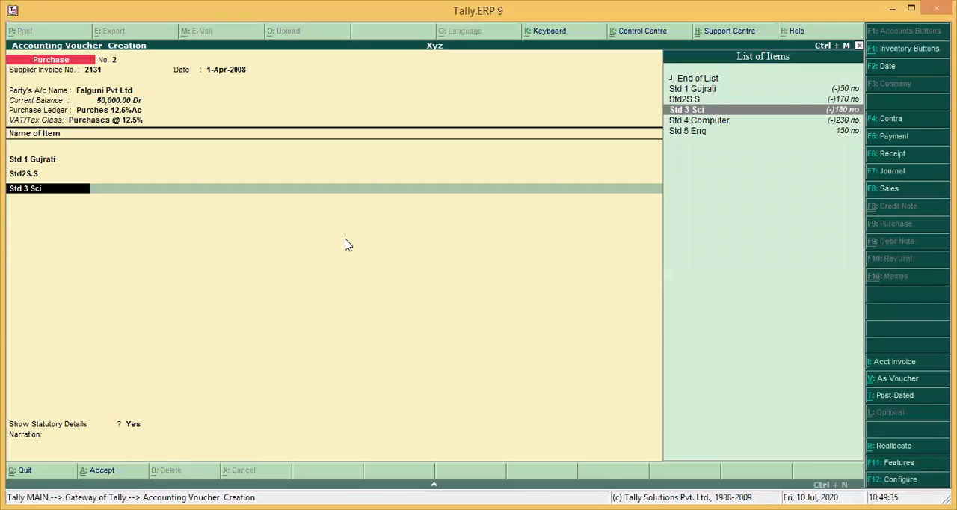
pyautogui.press('Return')
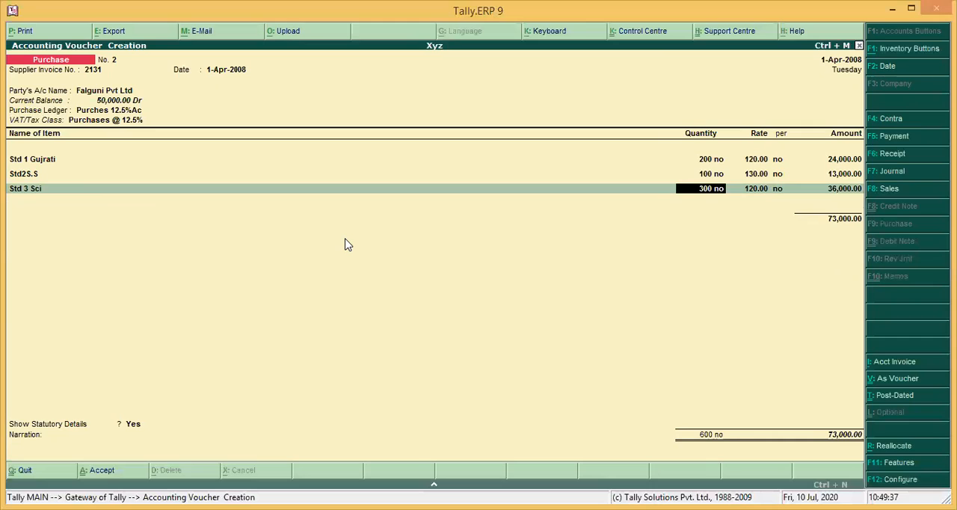
pyautogui.press('Return')
pyautogui.write('15')
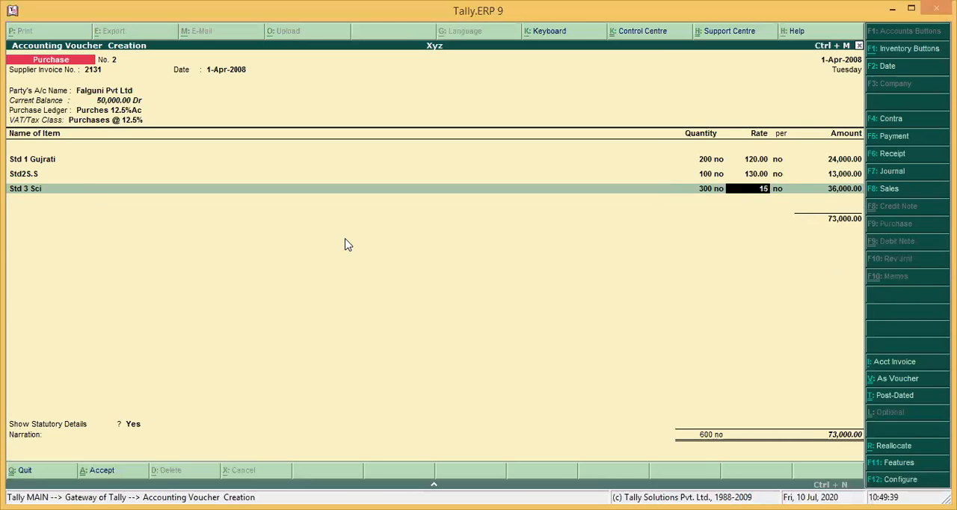
pyautogui.press('Return')
pyautogui.press('Return')
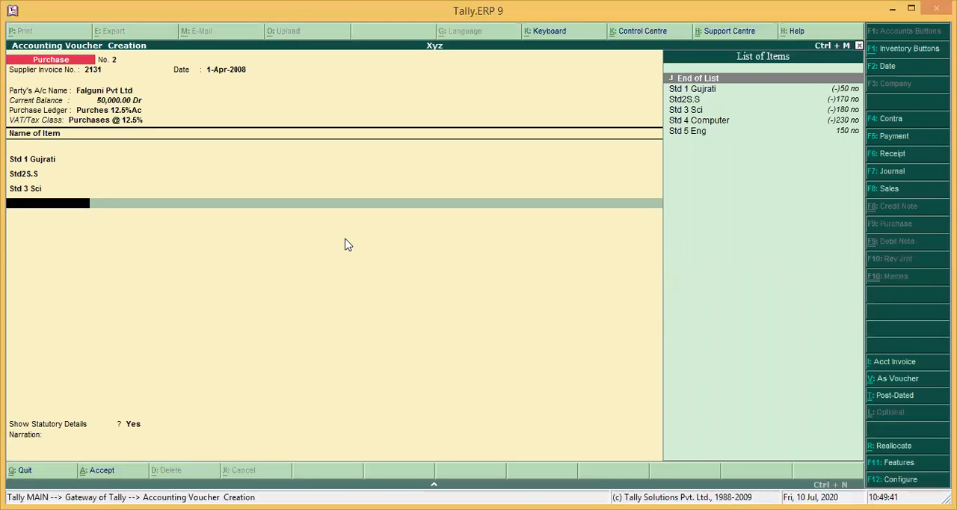
# Add the item Std 4 Computer to the purchase with quantity 200 at a rate of 200
pyautogui.press('Down')
pyautogui.press('Down')
pyautogui.press('Down')
pyautogui.press('Down')
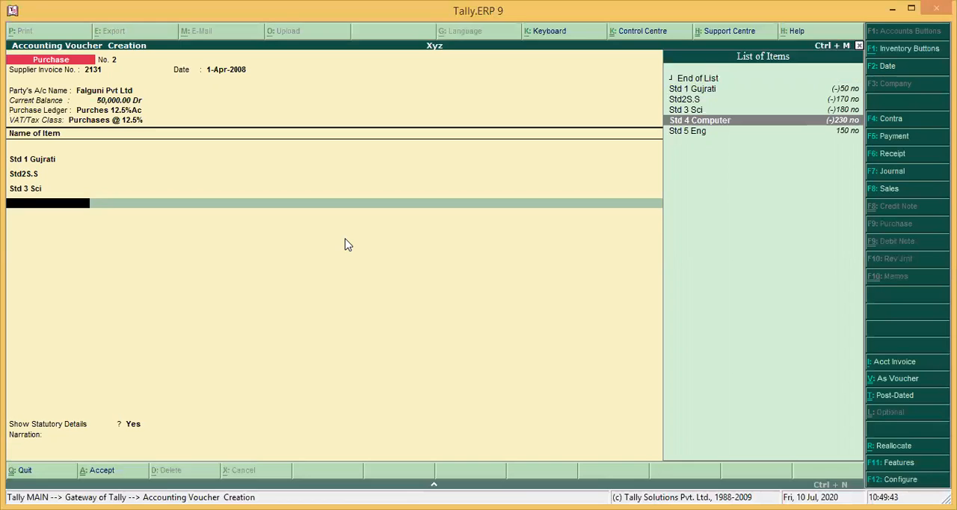
pyautogui.press('Return')
pyautogui.write('20')
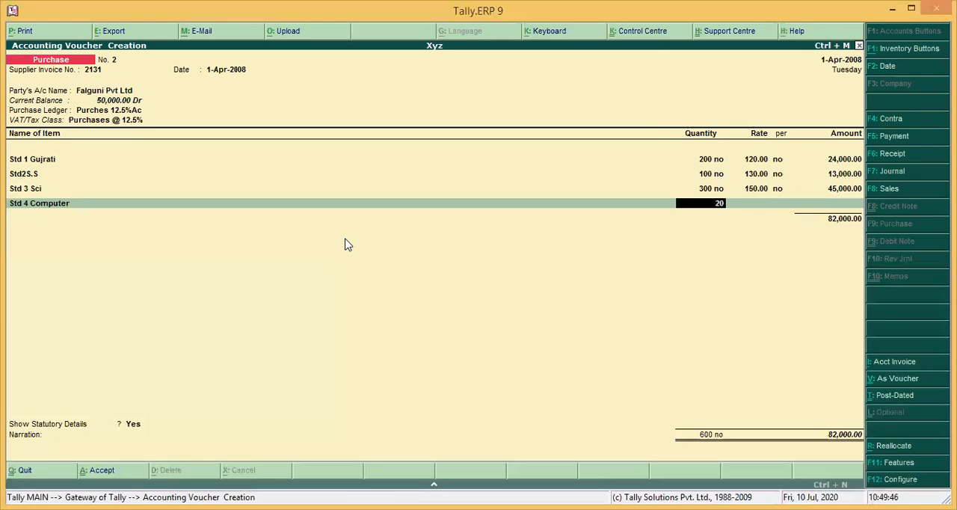
pyautogui.write('0 no')
pyautogui.press('Return')
pyautogui.write('200')
pyautogui.press('Return')
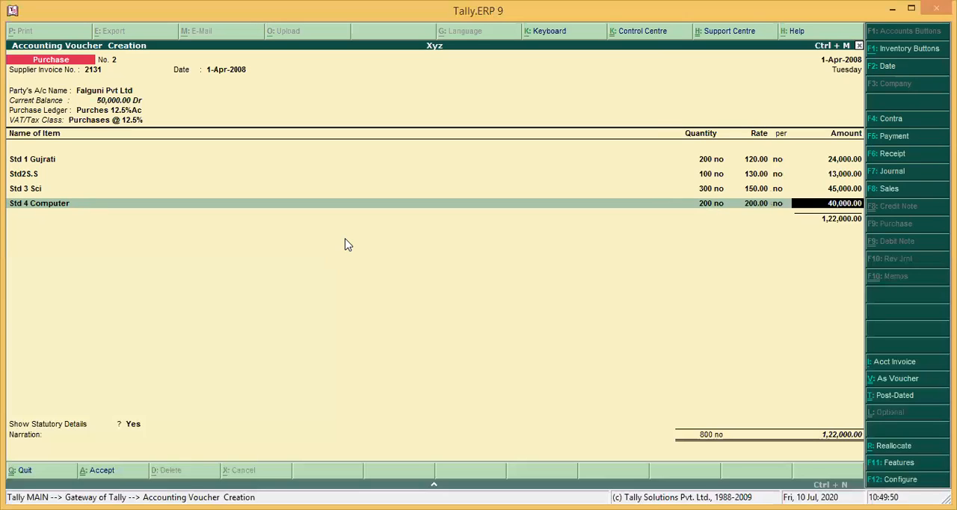
# Finish the item list and add the Input 12.5 tax ledger below the items at its 12.50% rate
pyautogui.press('Return')
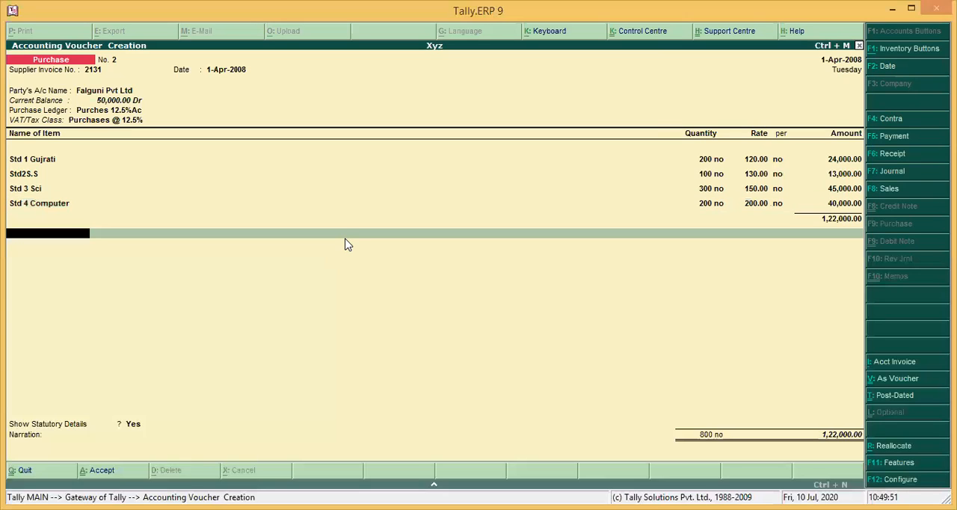
pyautogui.press('Return')
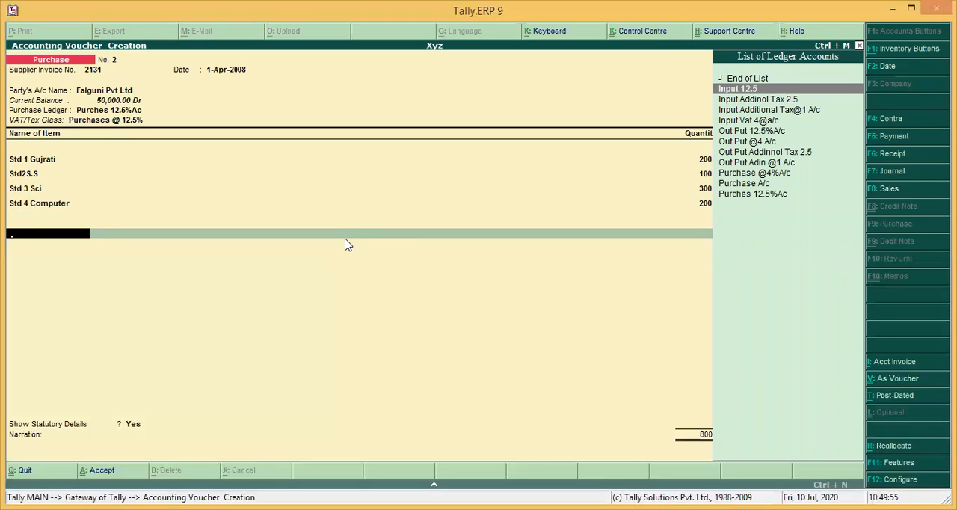
pyautogui.press('Return')
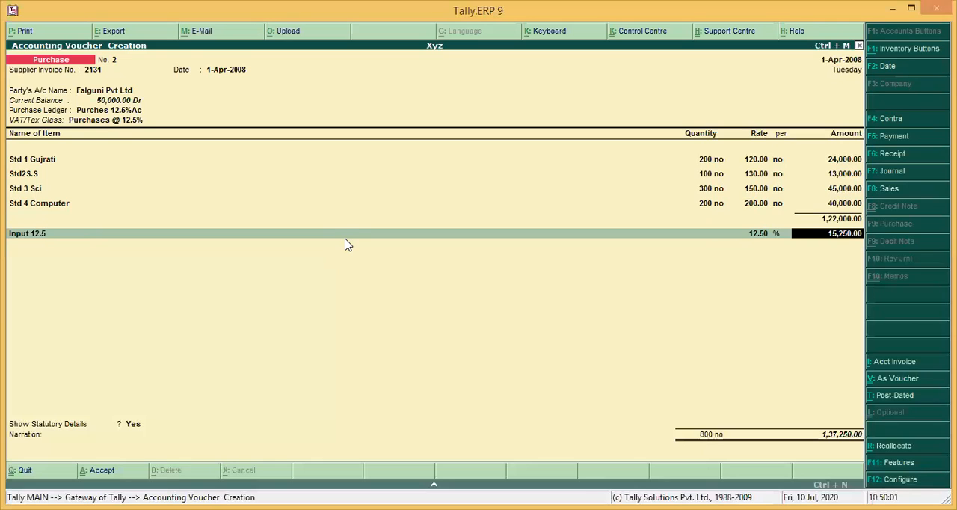
pyautogui.press('Return')
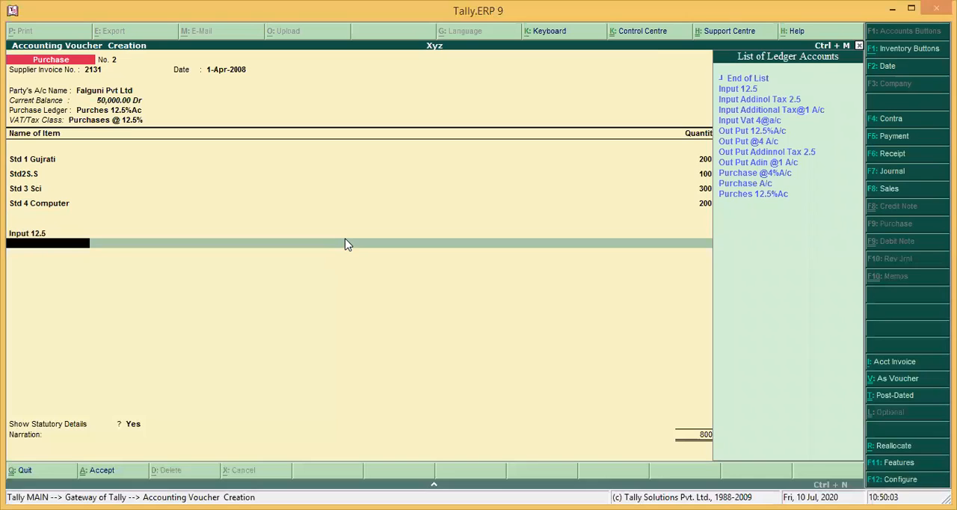
# Add the Input Addinol Tax 2.5 ledger below Input 12.5 with an amount of 650
pyautogui.press('Down')
pyautogui.press('Down')
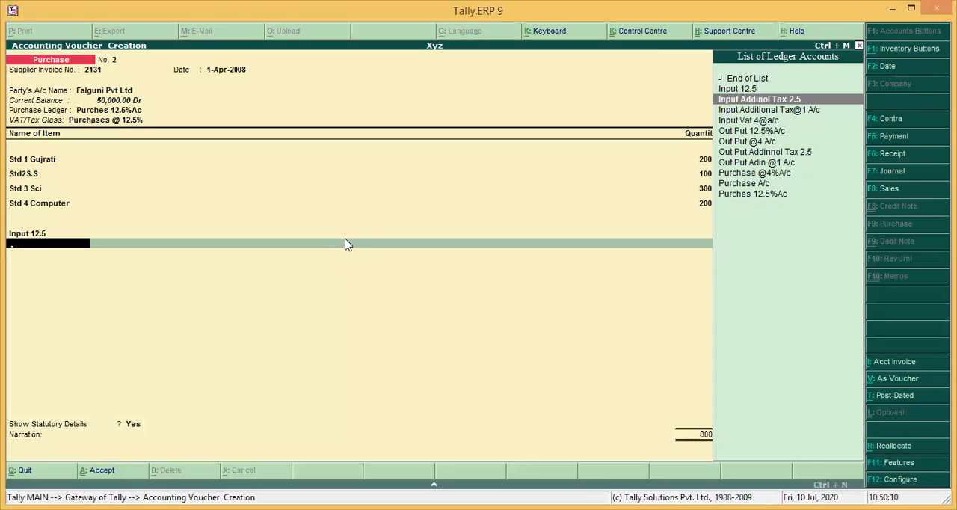
pyautogui.press('Return')
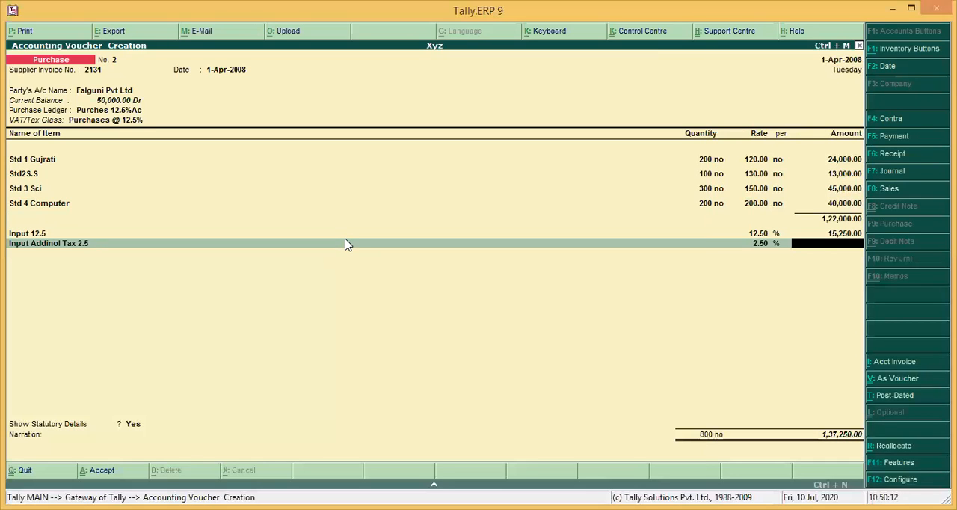
pyautogui.write('650')
pyautogui.press('Return')
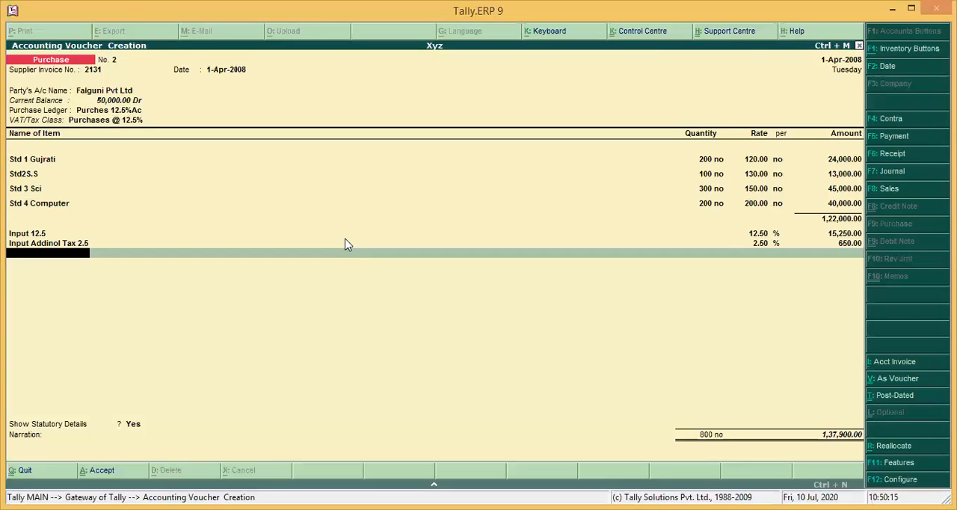
# End the tax ledger list, keep the VAT statutory details as filled in, and save the purchase voucher without a narration
pyautogui.press('Return')
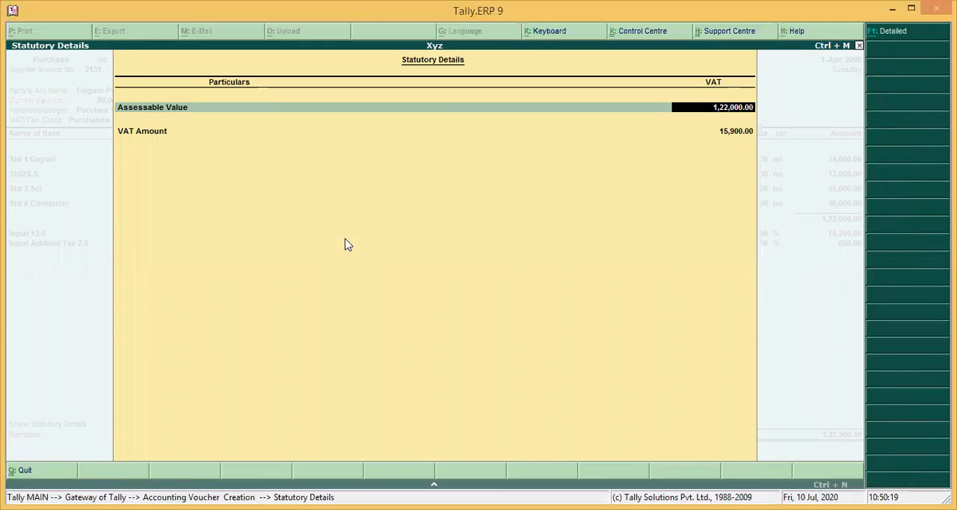
pyautogui.press('Return')
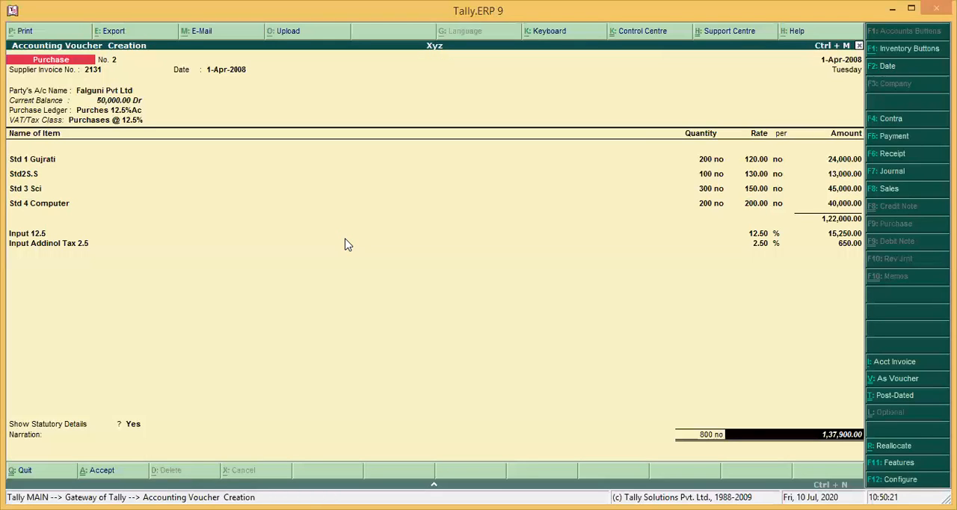
pyautogui.press('Return')
pyautogui.press('y')
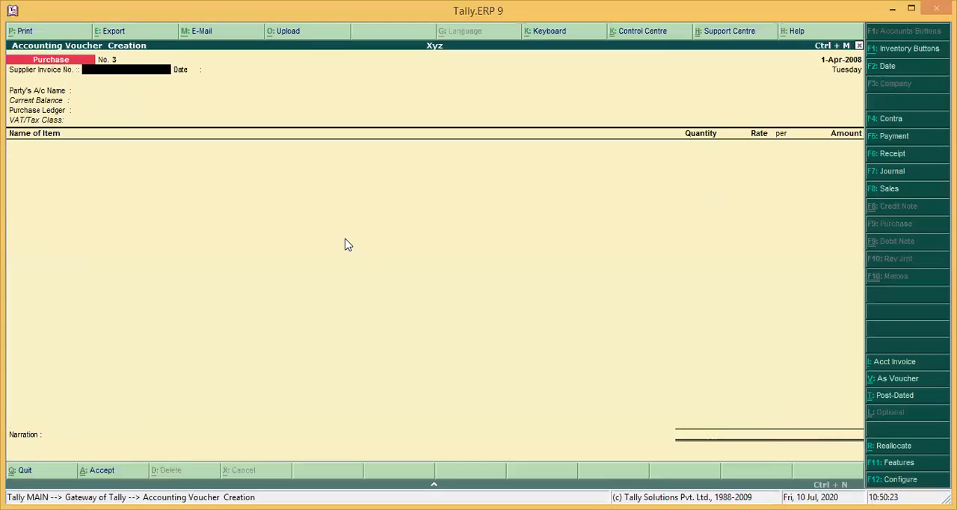
# Leave voucher creation and open the Day Book to review the recorded vouchers
pyautogui.press('Escape')
pyautogui.press('Escape')
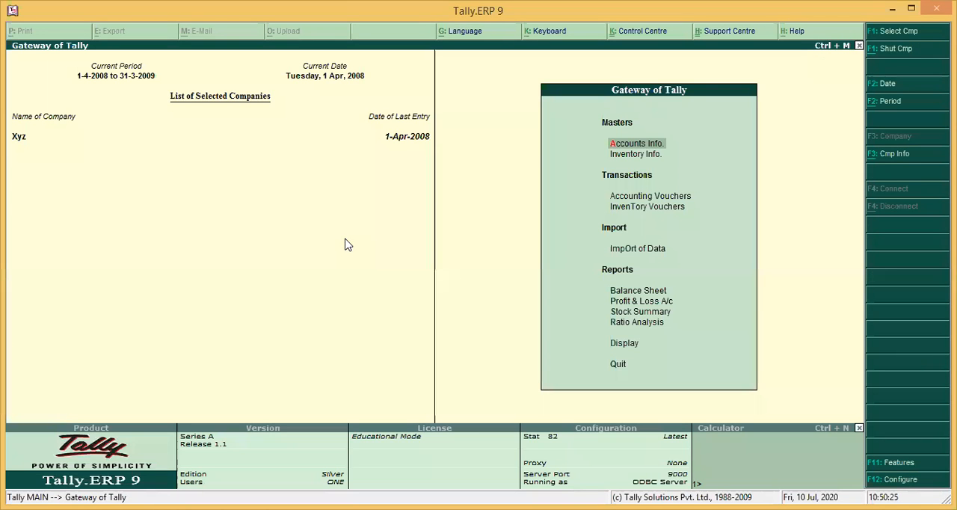
pyautogui.press('d')
pyautogui.press('d')
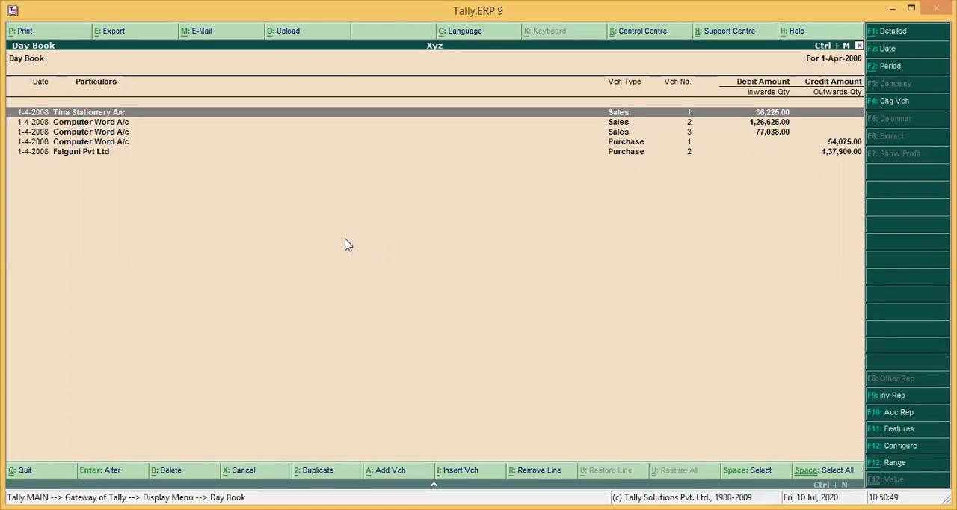
# Leave the Day Book, open the Sales Register from the account books to review the monthly sales, and close it
pyautogui.press('Escape')
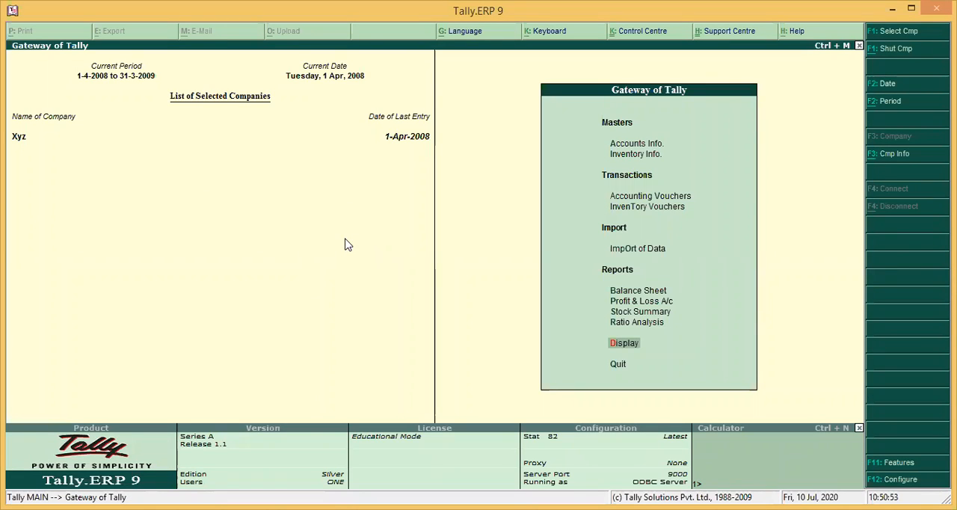
pyautogui.press('Return')
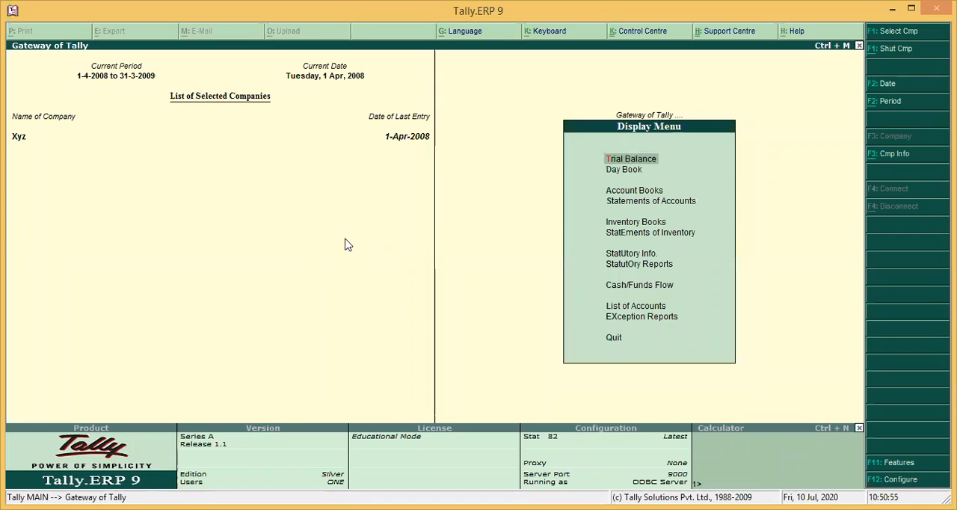
pyautogui.press('Down')
pyautogui.press('Down')
pyautogui.press('Return')
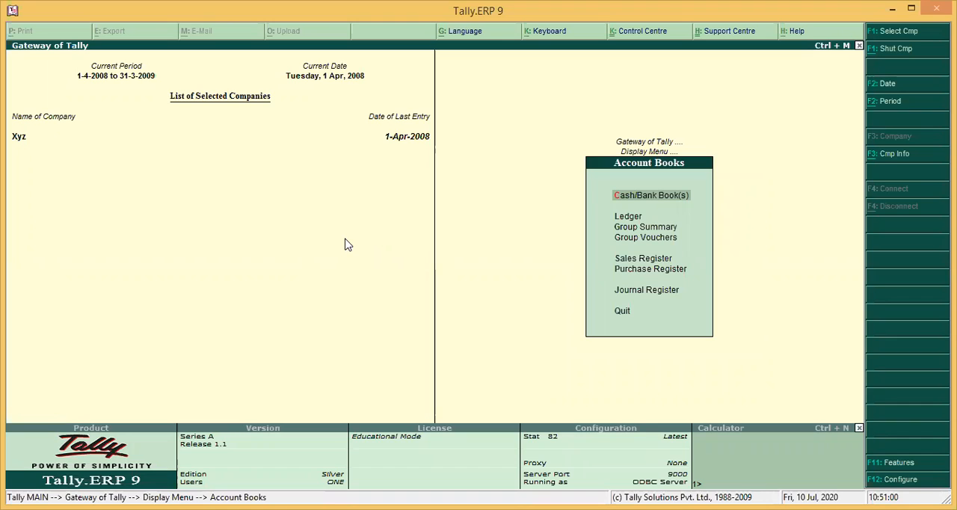
pyautogui.press('Down')
pyautogui.press('Down')
pyautogui.press('Down')
pyautogui.press('Down')
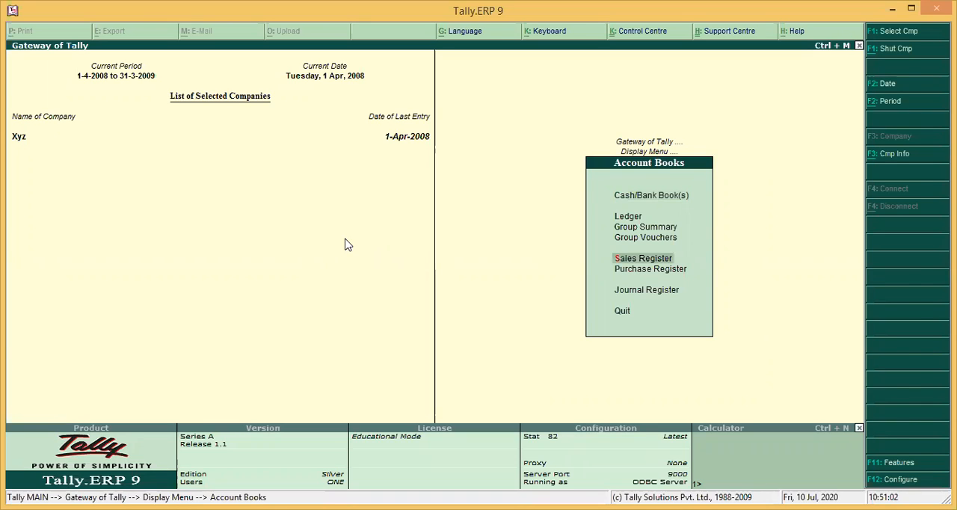
pyautogui.press('Return')
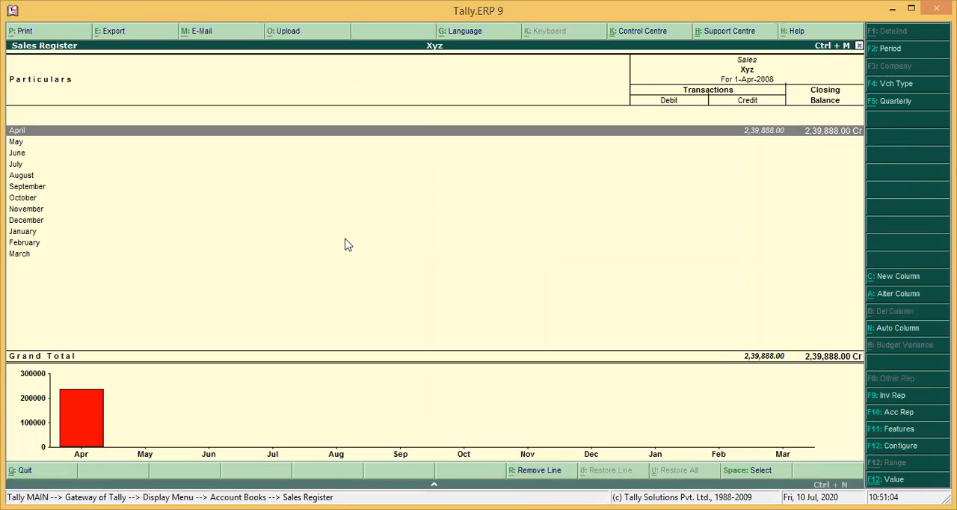
pyautogui.press('Escape')
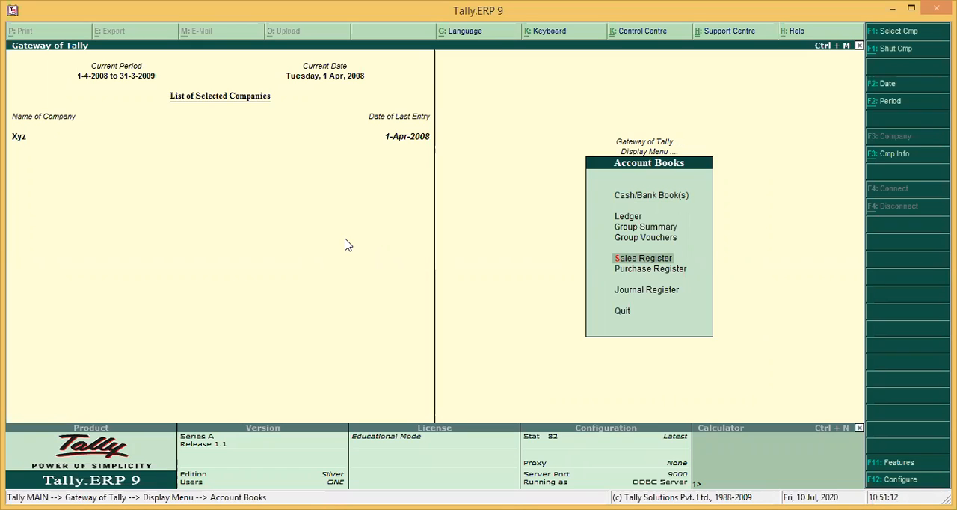
# Open the VAT Computation among the statutory VAT reports, review the output tax, input tax and VAT payable, and close the report
pyautogui.press('Escape')
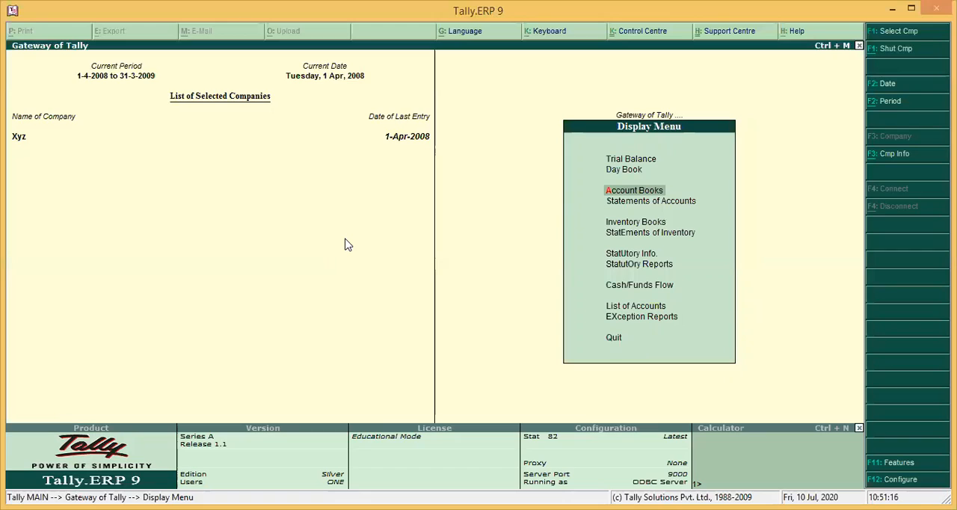
pyautogui.press('Down')
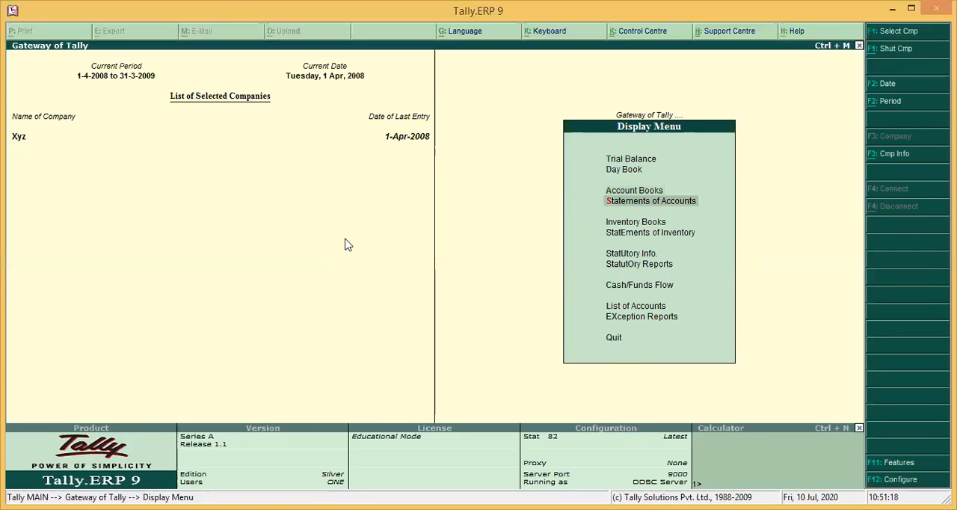
pyautogui.press('Down')
pyautogui.press('Down')
pyautogui.press('Down')
pyautogui.press('Down')
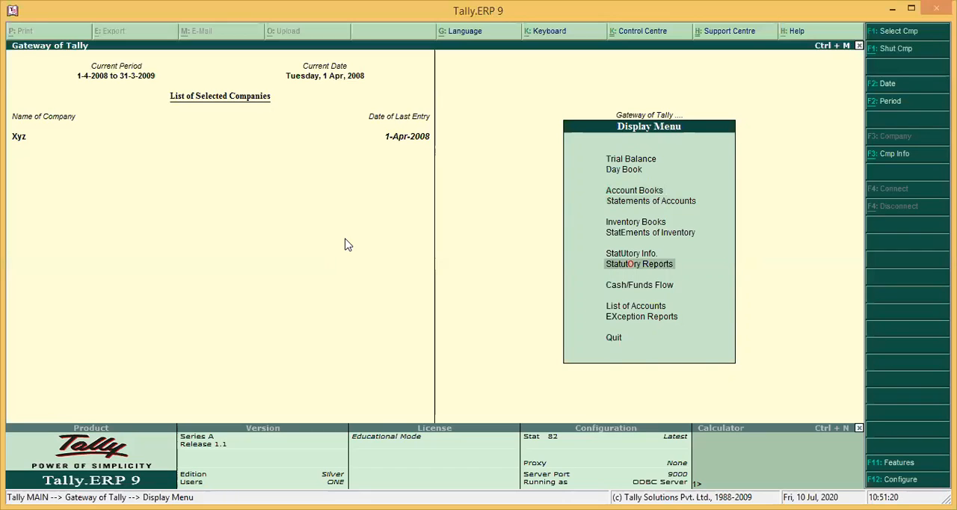
pyautogui.press('Return')
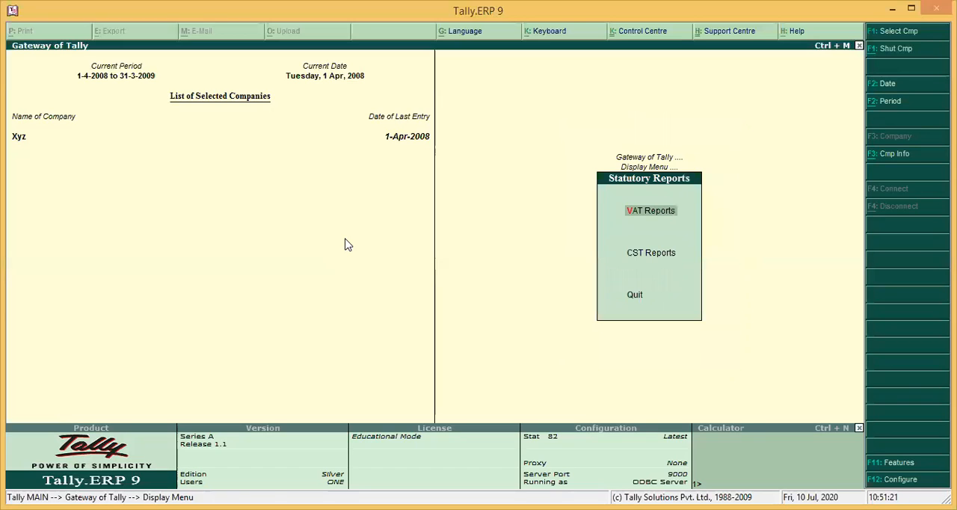
pyautogui.press('Return')
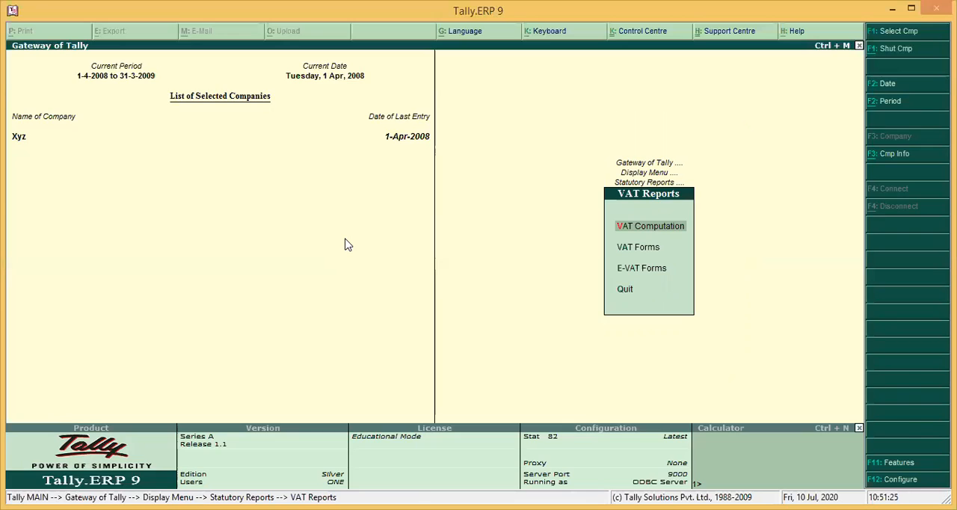
pyautogui.press('Return')
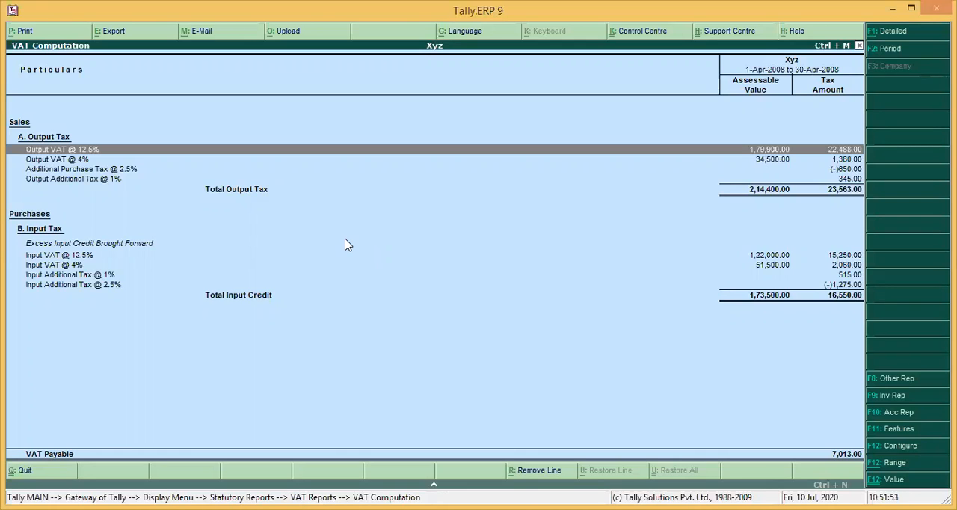
pyautogui.press('Escape')
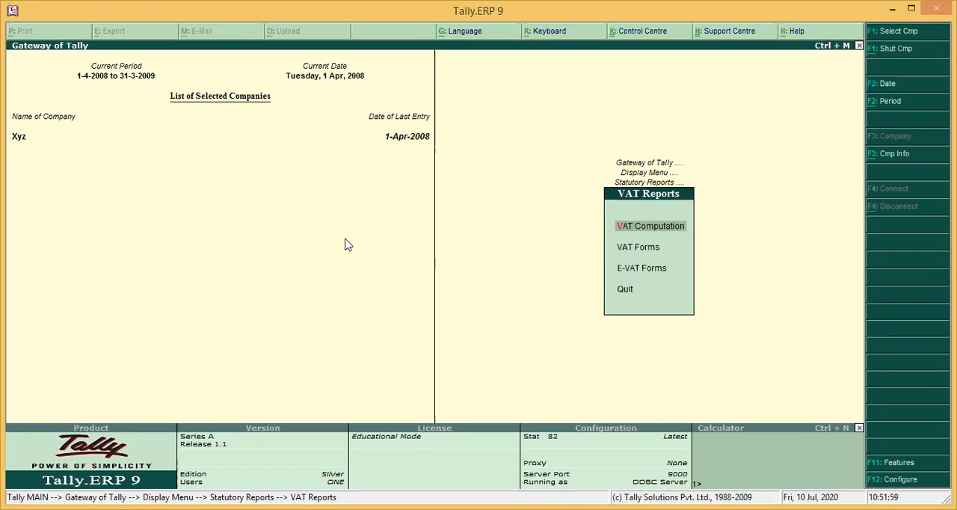
pyautogui.press('Escape')
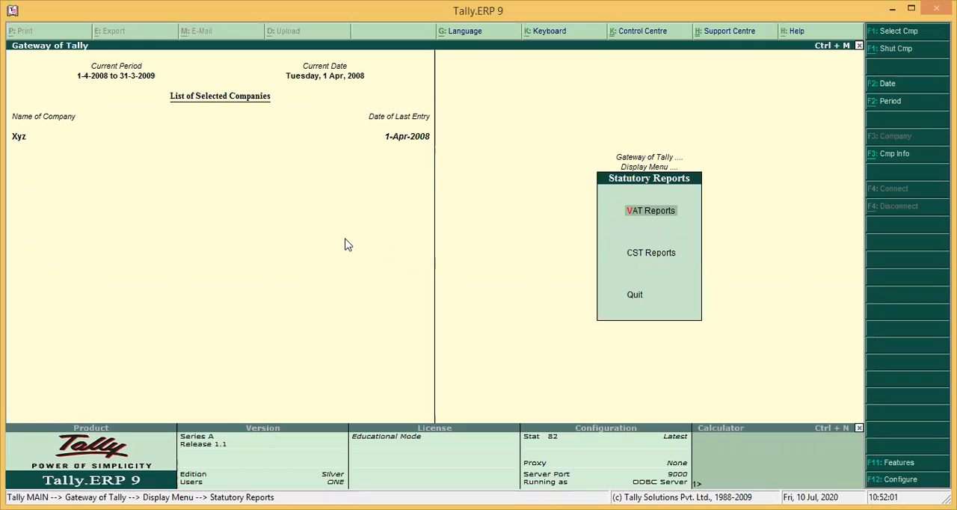